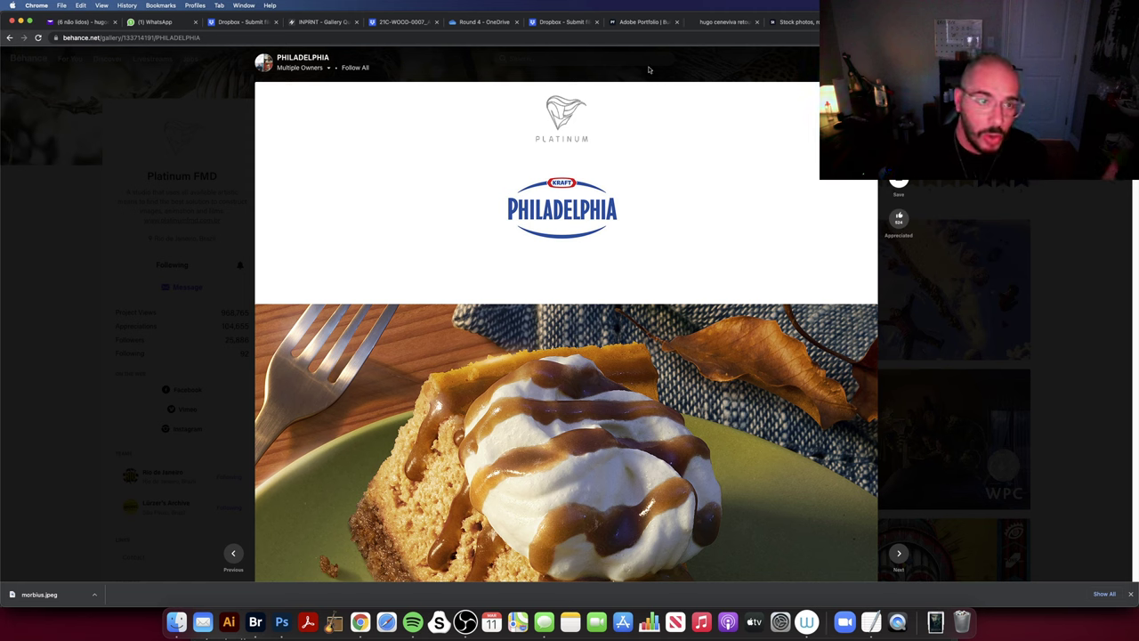
# Compare the Philadelphia project page in Chrome with the autumn cheesecake composite open in Photoshop.
pyautogui.moveTo(706, 132)
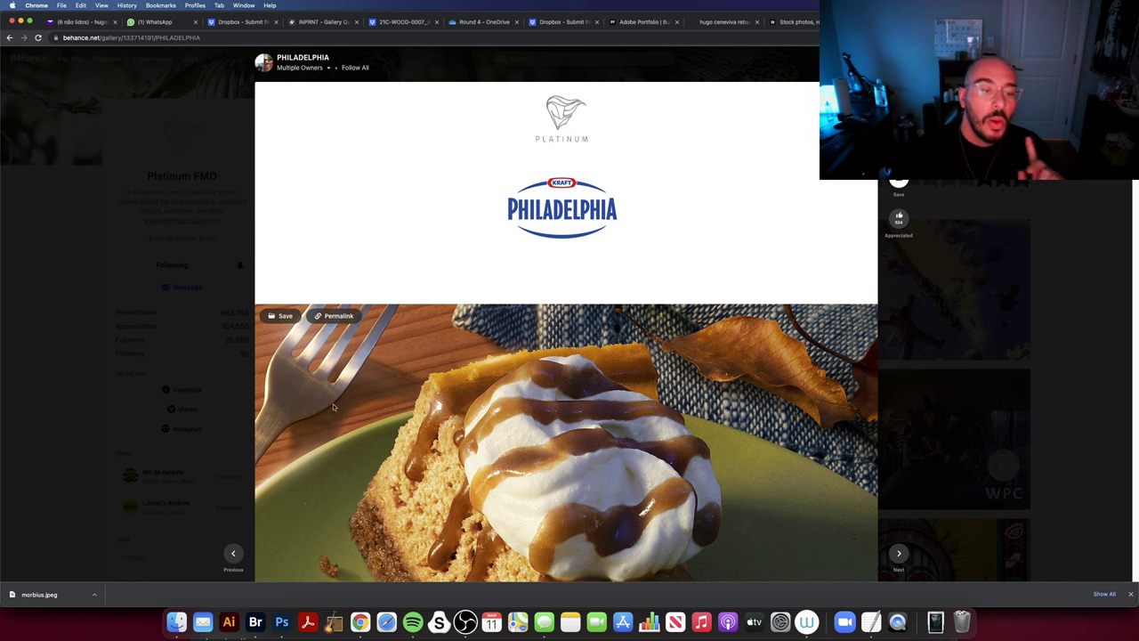
pyautogui.click(280, 621)
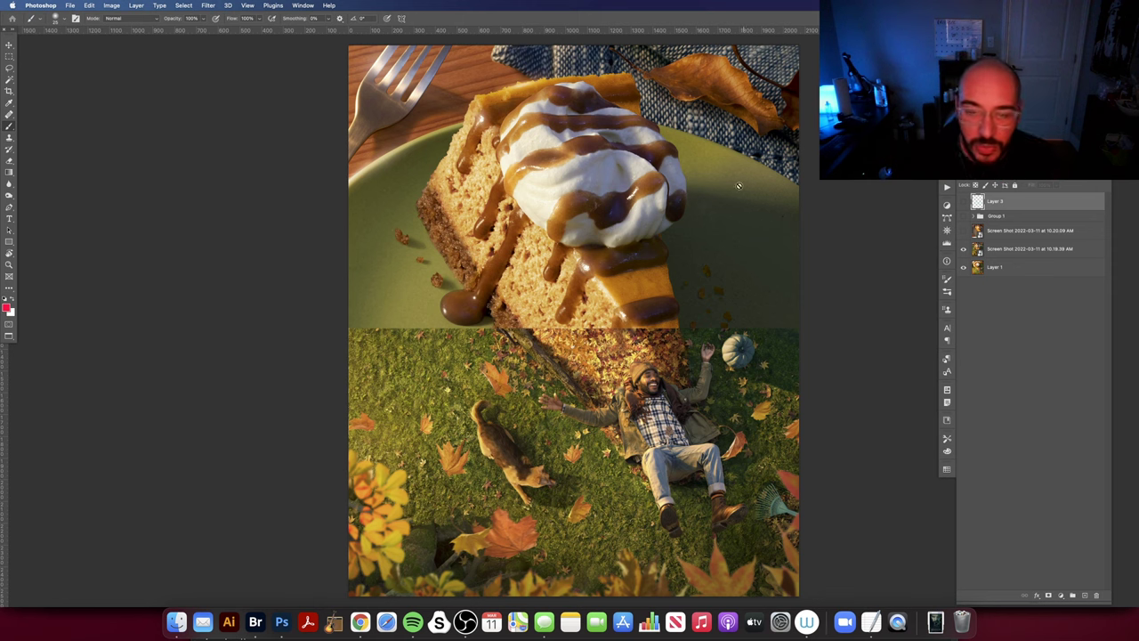
pyautogui.hscroll(-1, 775, 223)
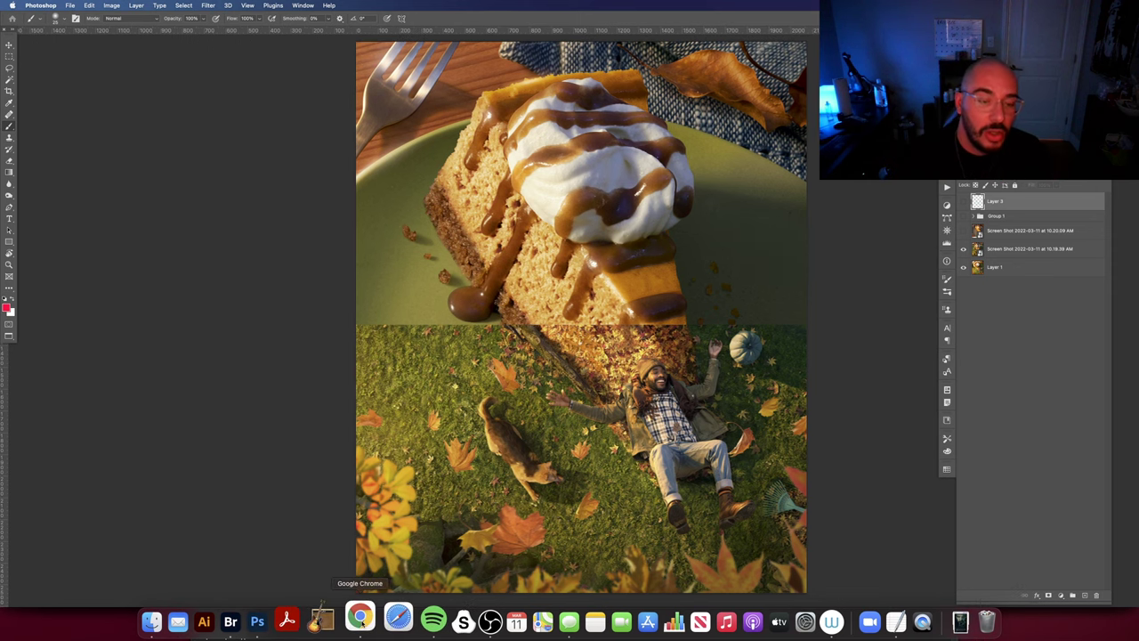
pyautogui.click(359, 621)
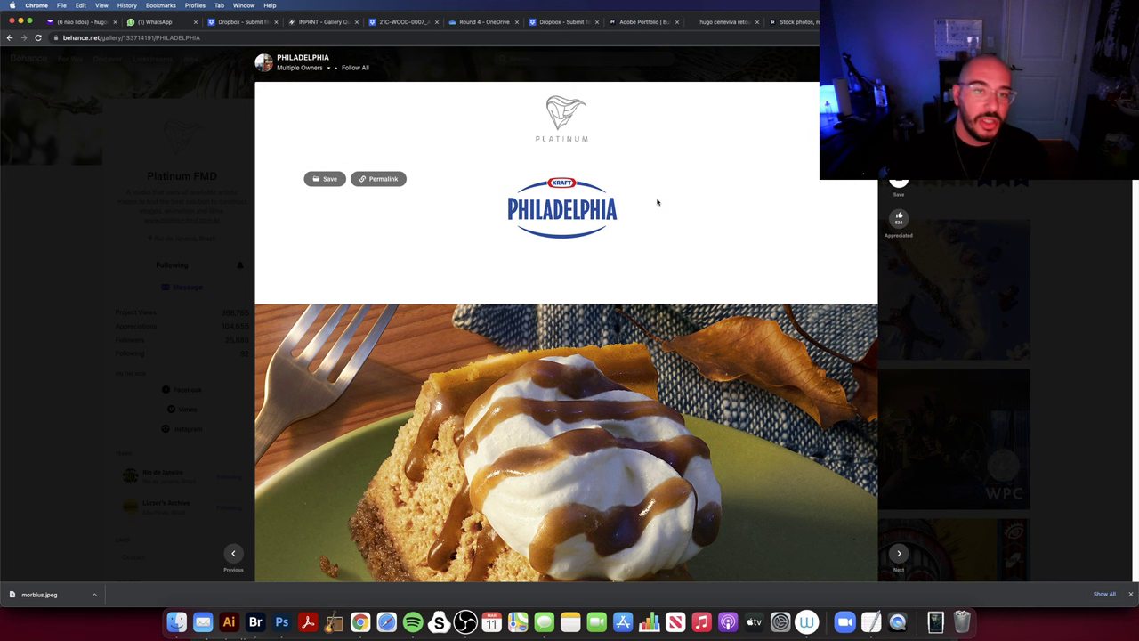
pyautogui.scroll(-3, 657, 202)
pyautogui.scroll(2, 656, 198)
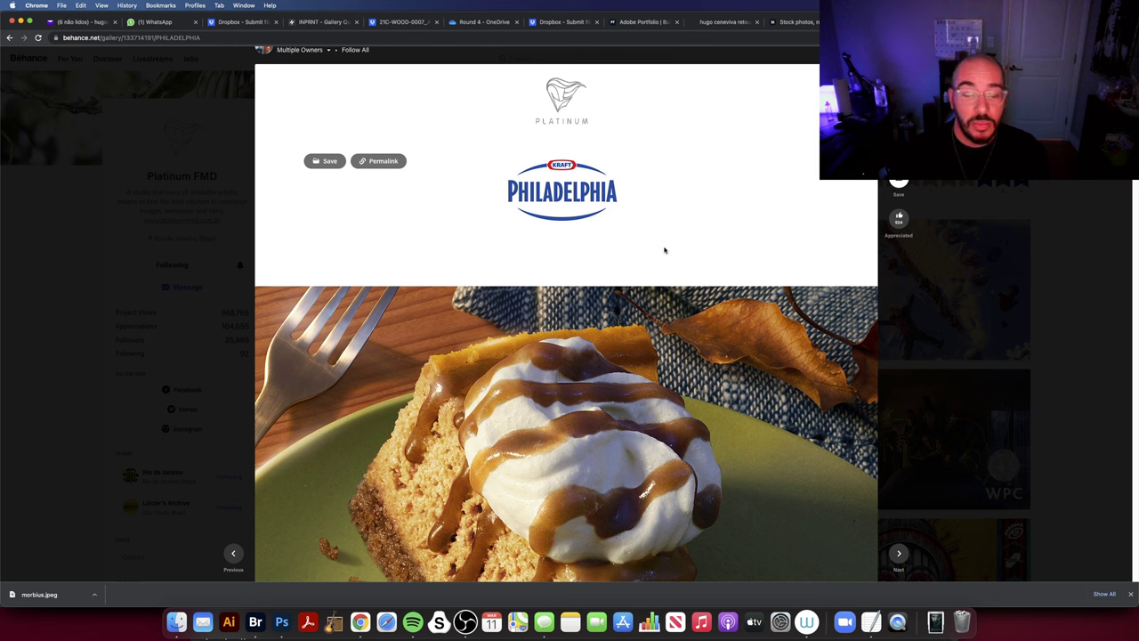
pyautogui.click(281, 621)
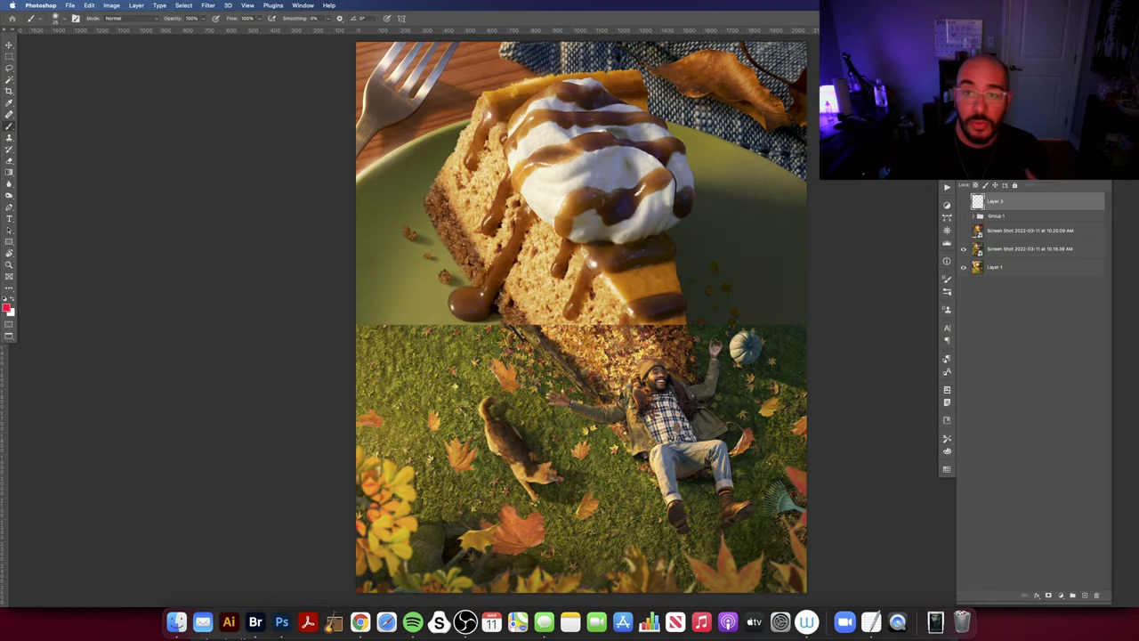
pyautogui.hscroll(-1, 580, 316)
pyautogui.hscroll(2, 581, 317)
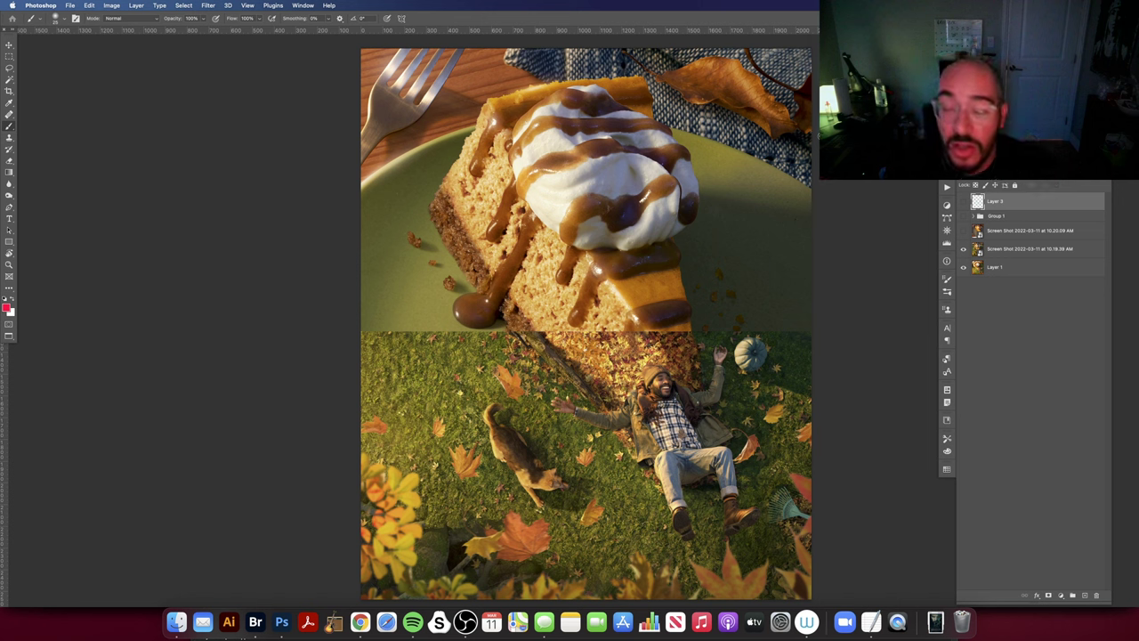
pyautogui.moveTo(813, 146); pyautogui.dragTo(801, 144)
# Switch to Chrome and inspect the autumn cheesecake artwork from the Philadelphia project in the full-screen image viewer.
pyautogui.click(359, 621)
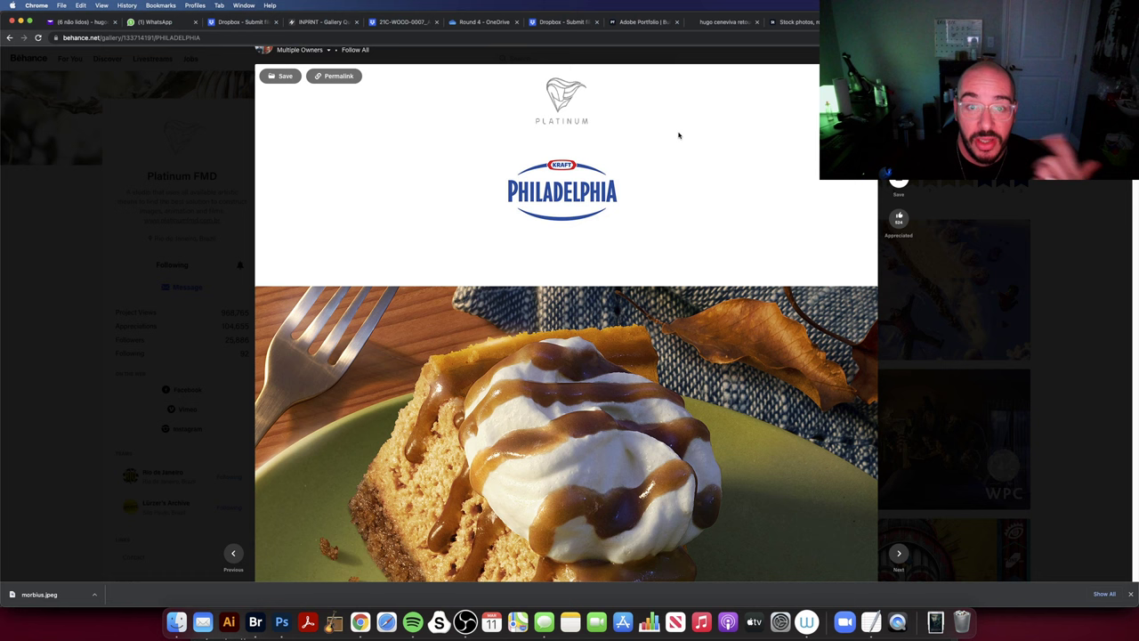
pyautogui.scroll(-1, 678, 138)
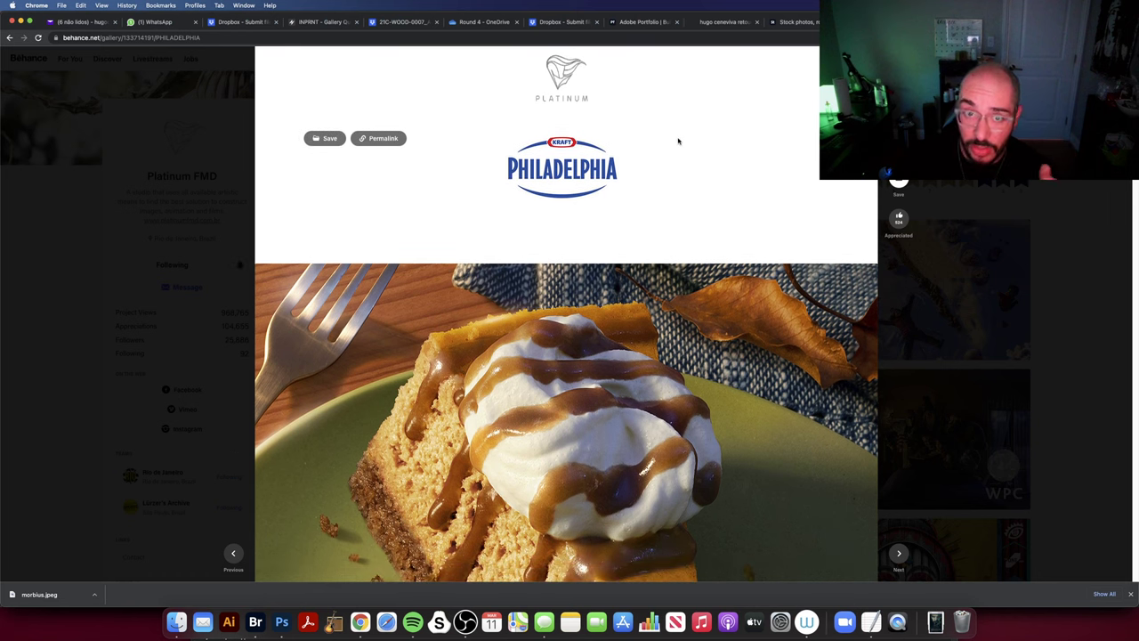
pyautogui.scroll(-5, 685, 140)
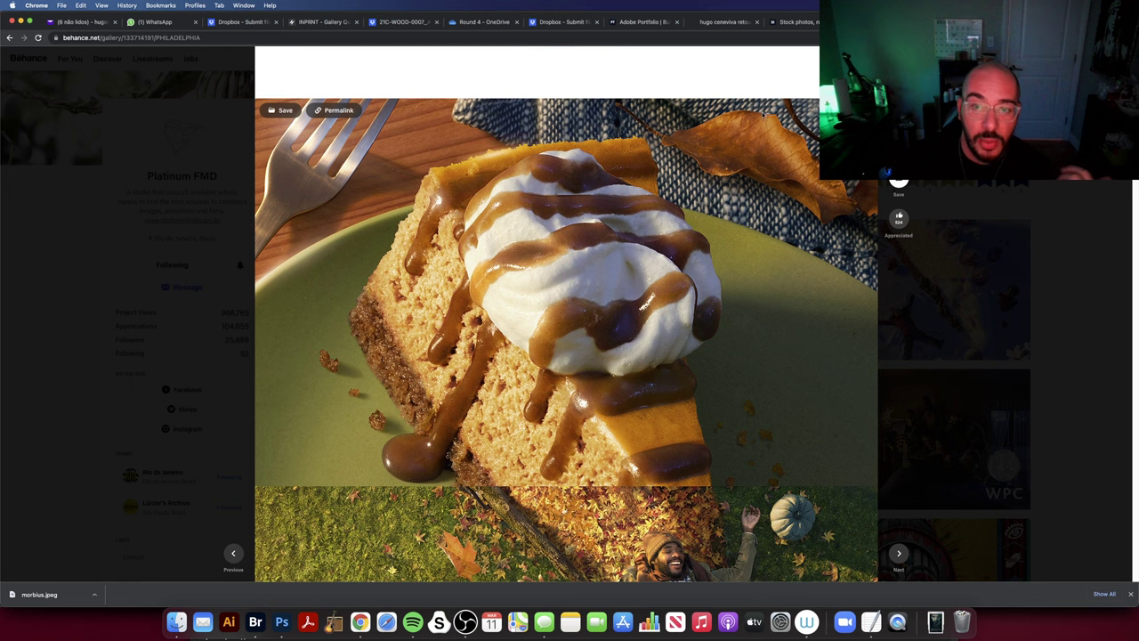
pyautogui.click(701, 242)
pyautogui.click(701, 243)
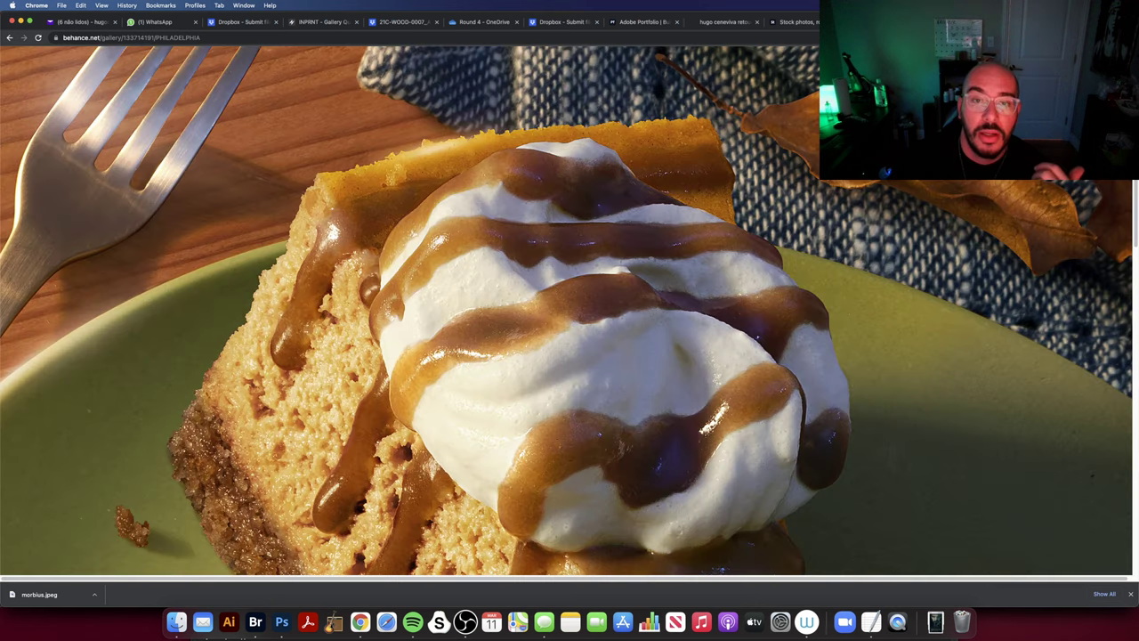
pyautogui.click(776, 230)
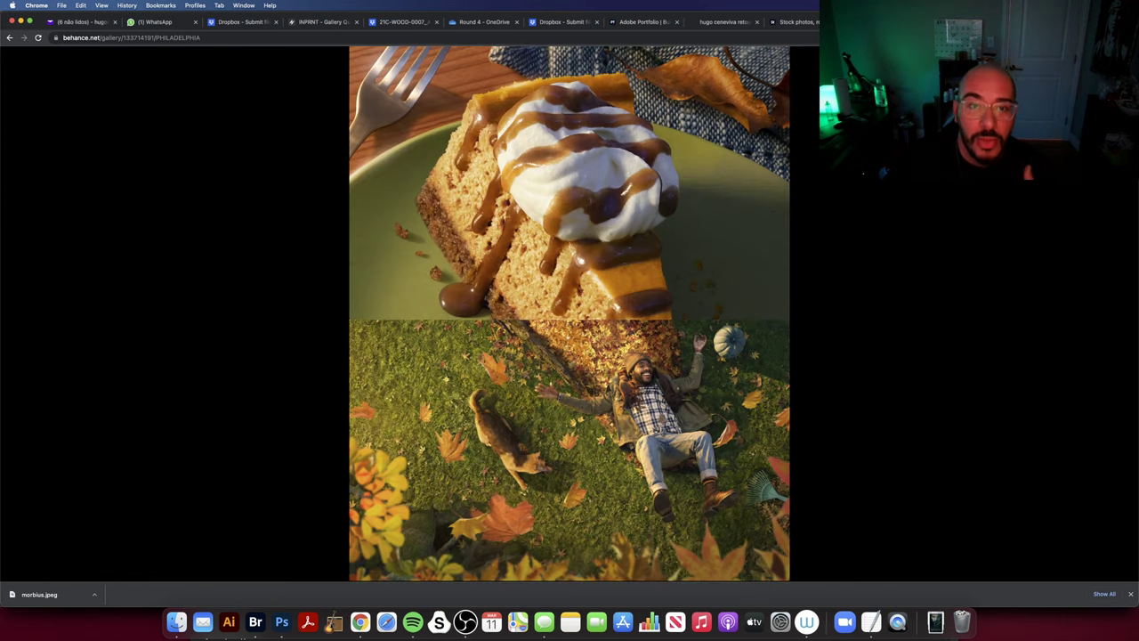
# Browse the autumn cheesecake's process images, comparing the hand-drawn sketch with the painted concept.
pyautogui.moveTo(629, 133)
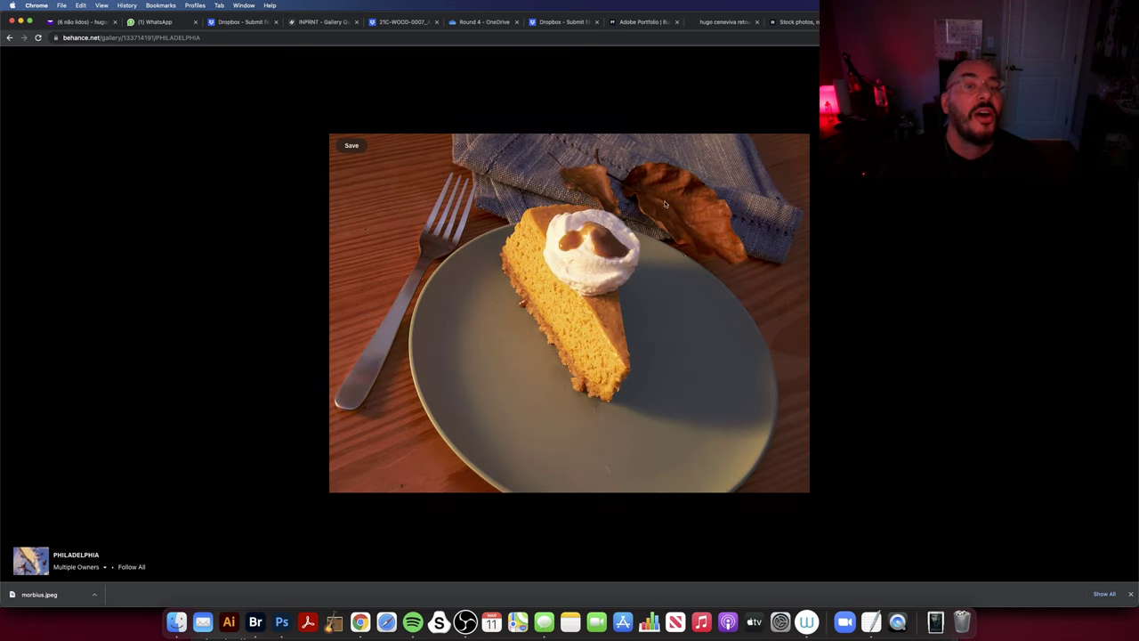
pyautogui.press('Right')
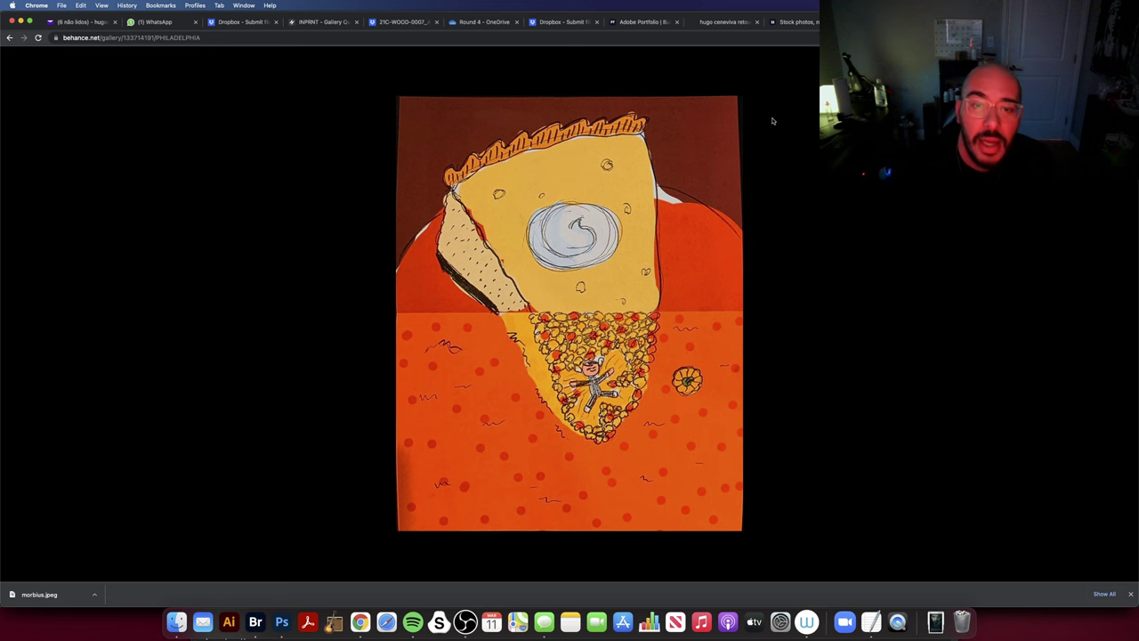
pyautogui.press('Right')
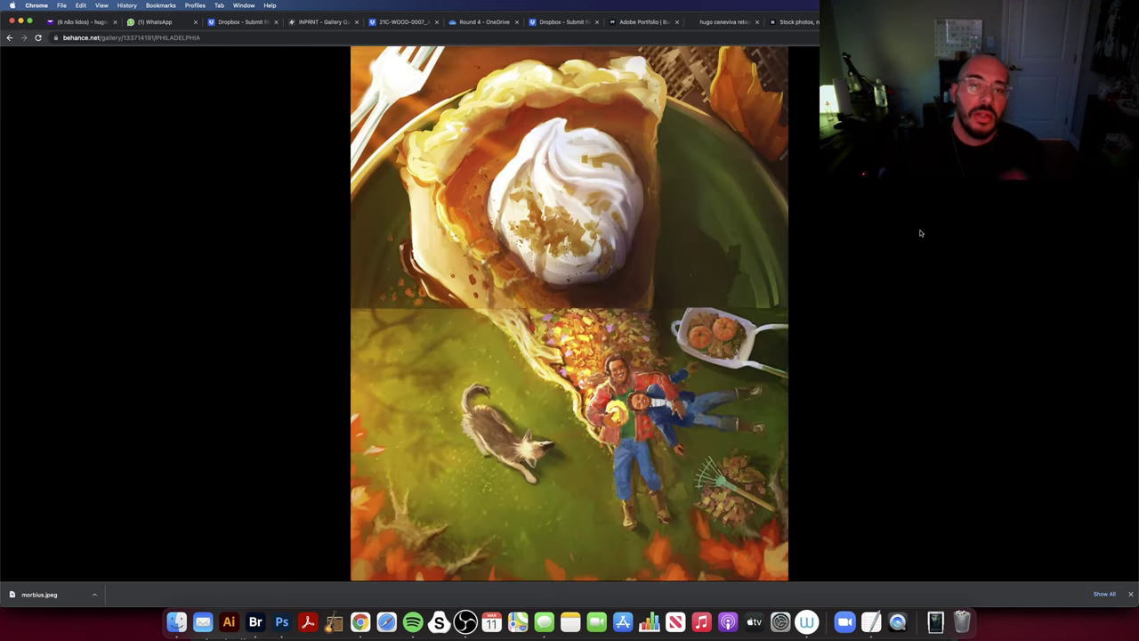
pyautogui.press('Left')
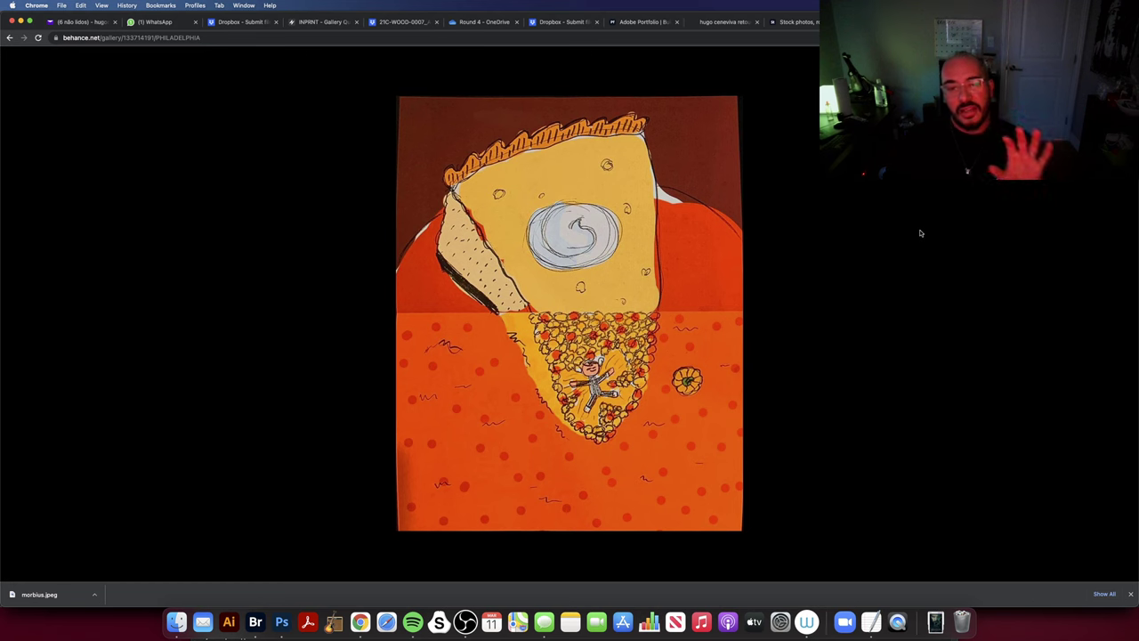
pyautogui.press('Right')
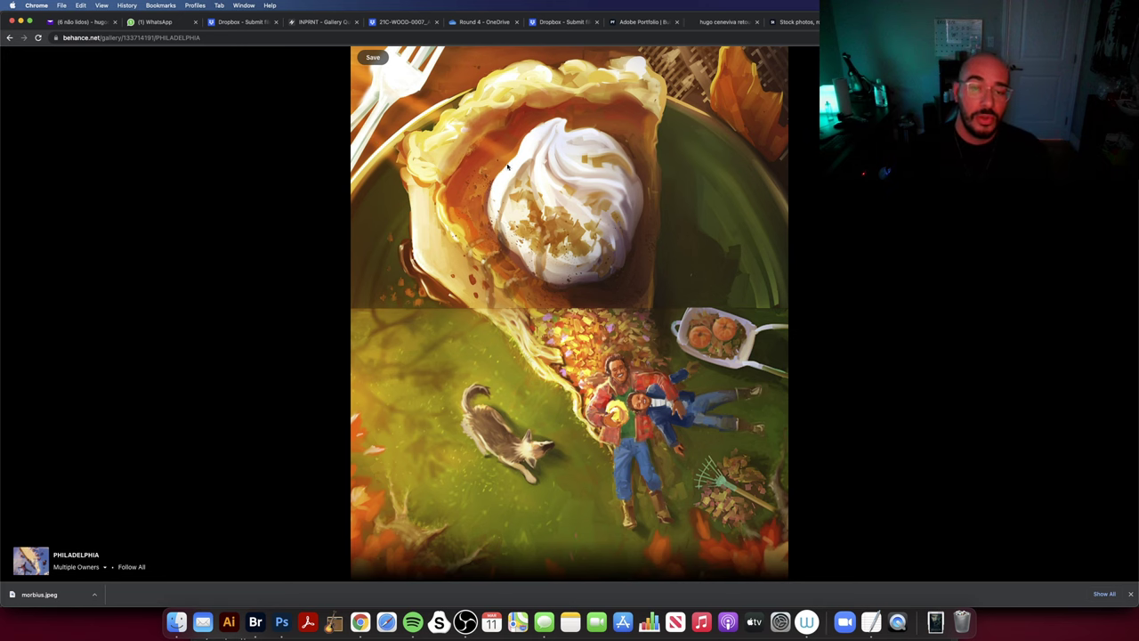
pyautogui.press('Right')
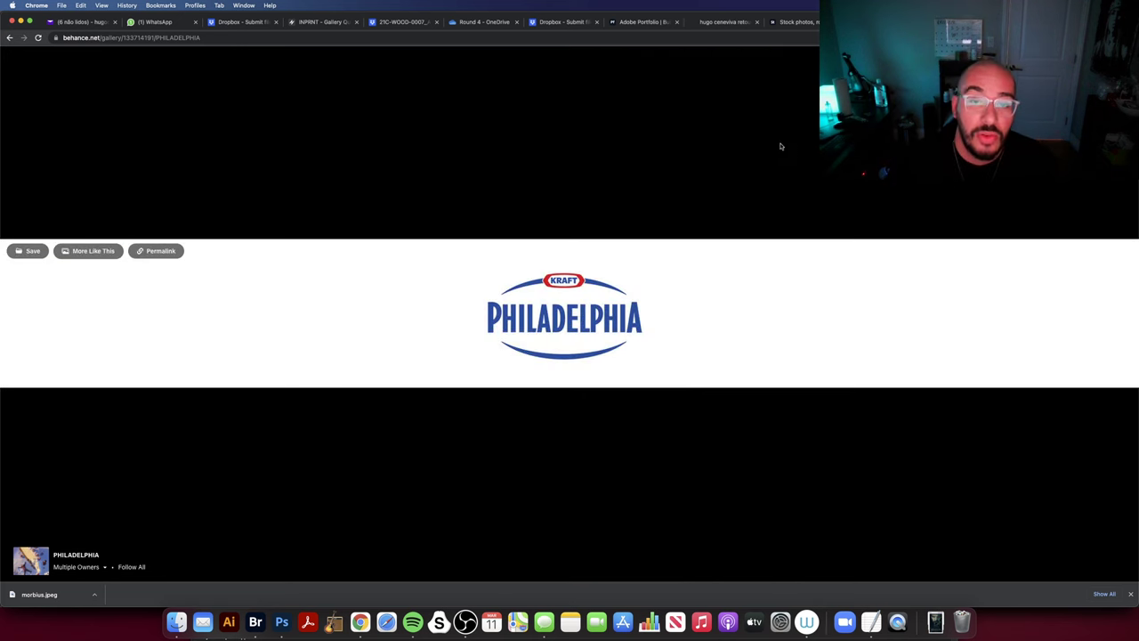
# Examine the winter cheesecake artwork, its close-up details, and the source photographs of the cake and the children in snow.
pyautogui.press('Right')
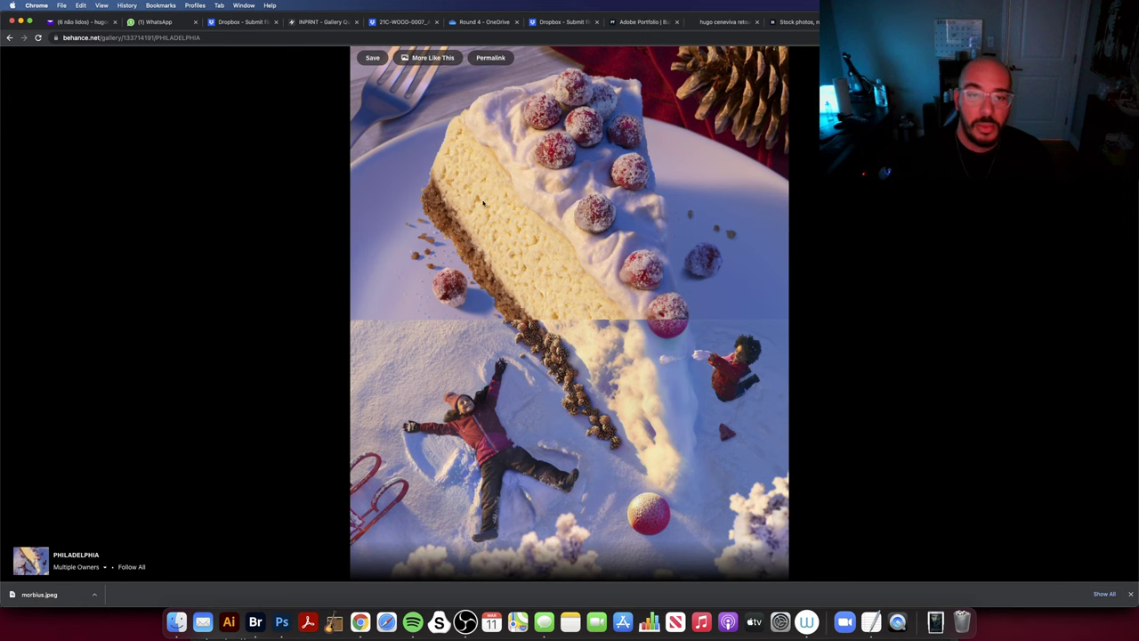
pyautogui.press('Right')
pyautogui.press('Right')
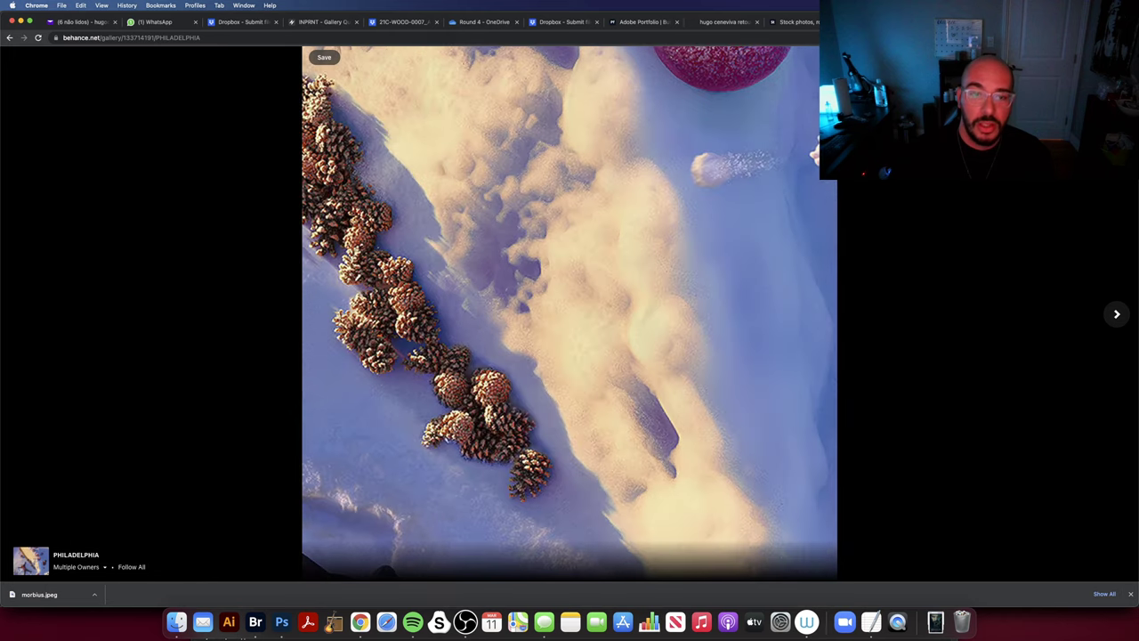
pyautogui.press('Right')
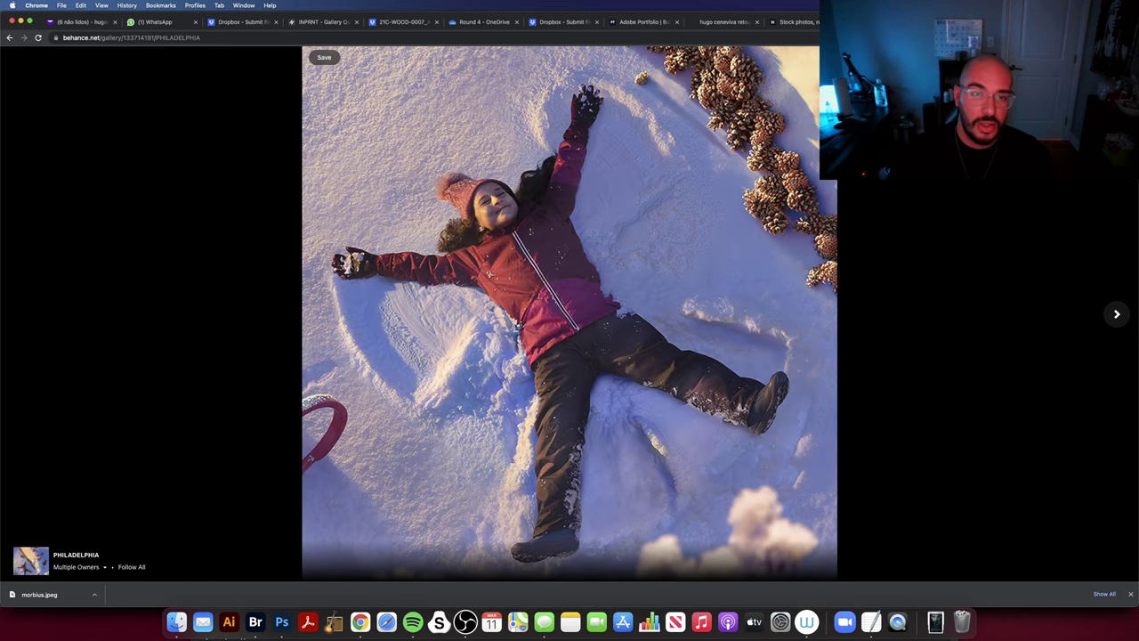
pyautogui.press('Right')
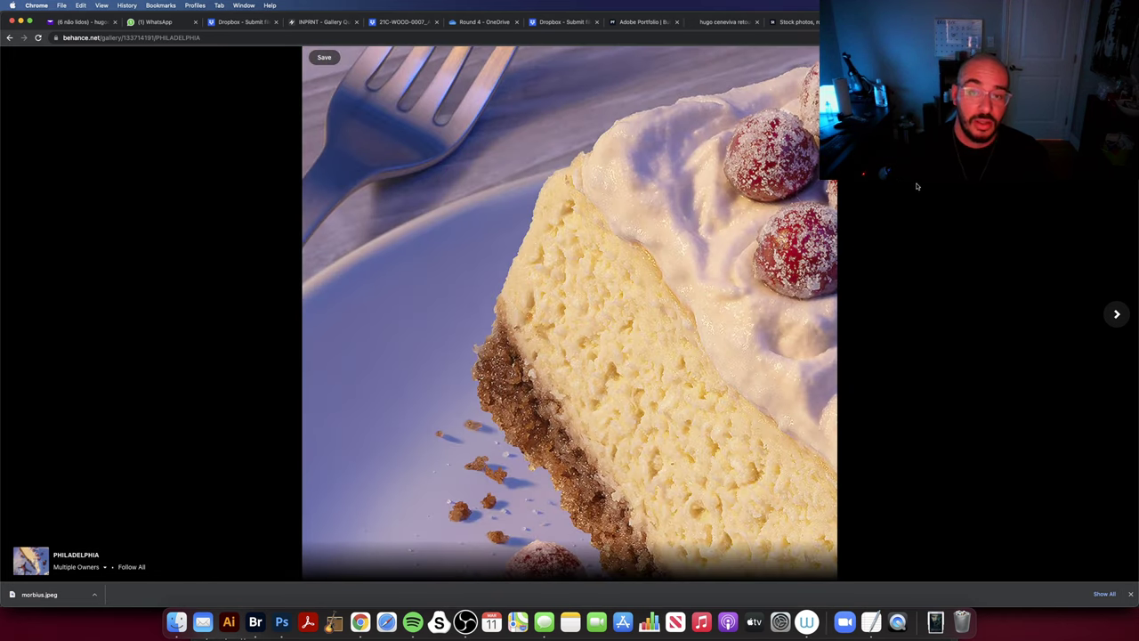
pyautogui.press('Right')
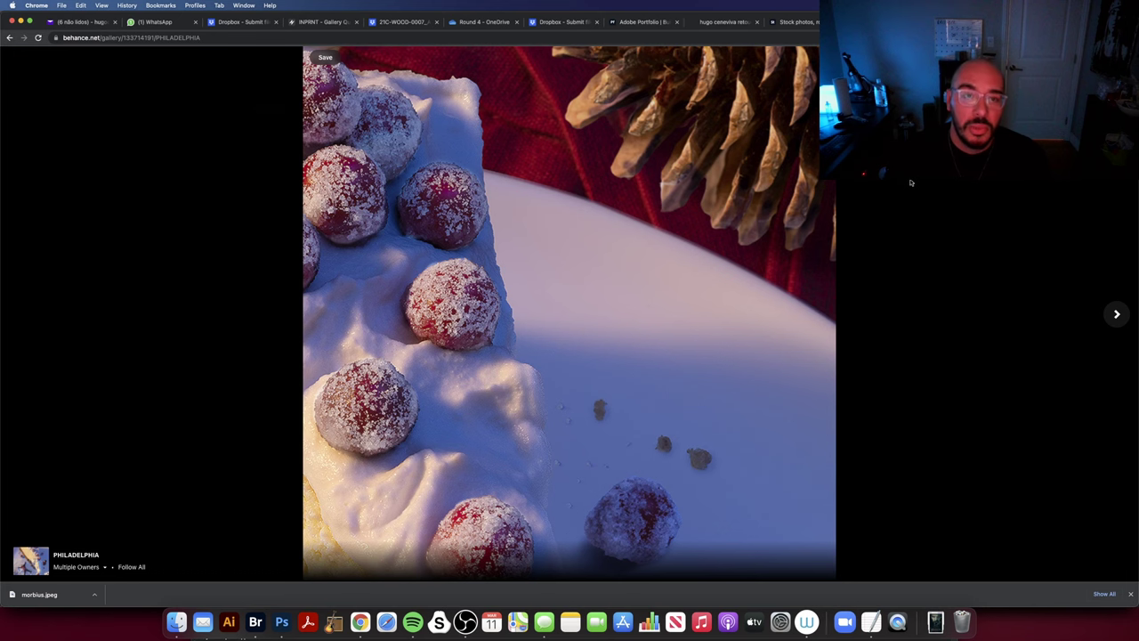
pyautogui.press('Right')
pyautogui.press('Right')
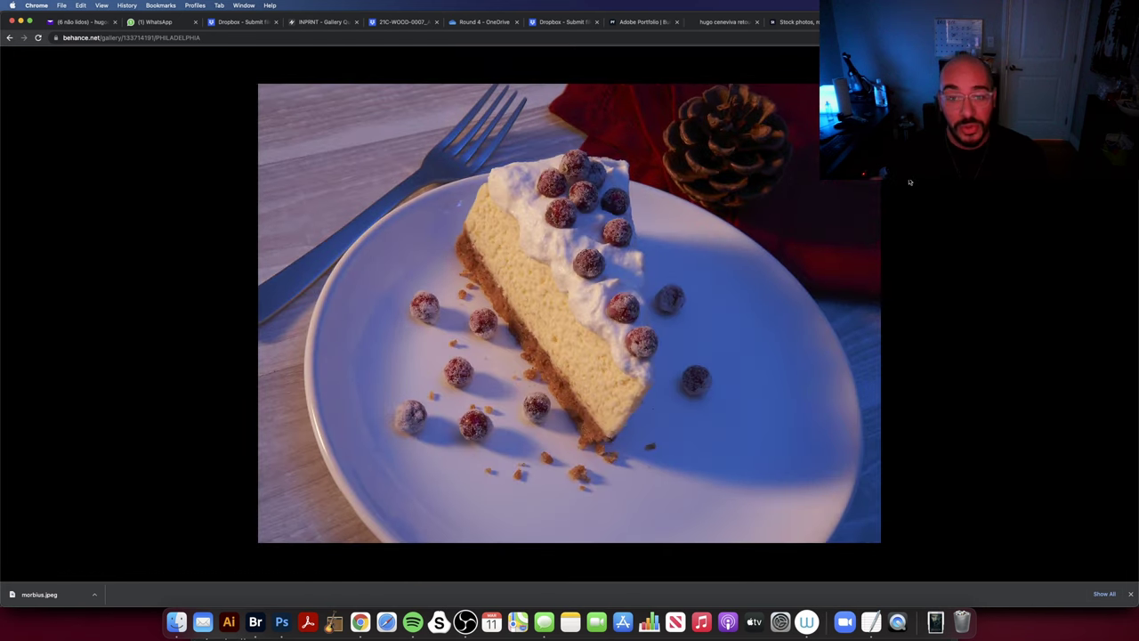
pyautogui.press('Right')
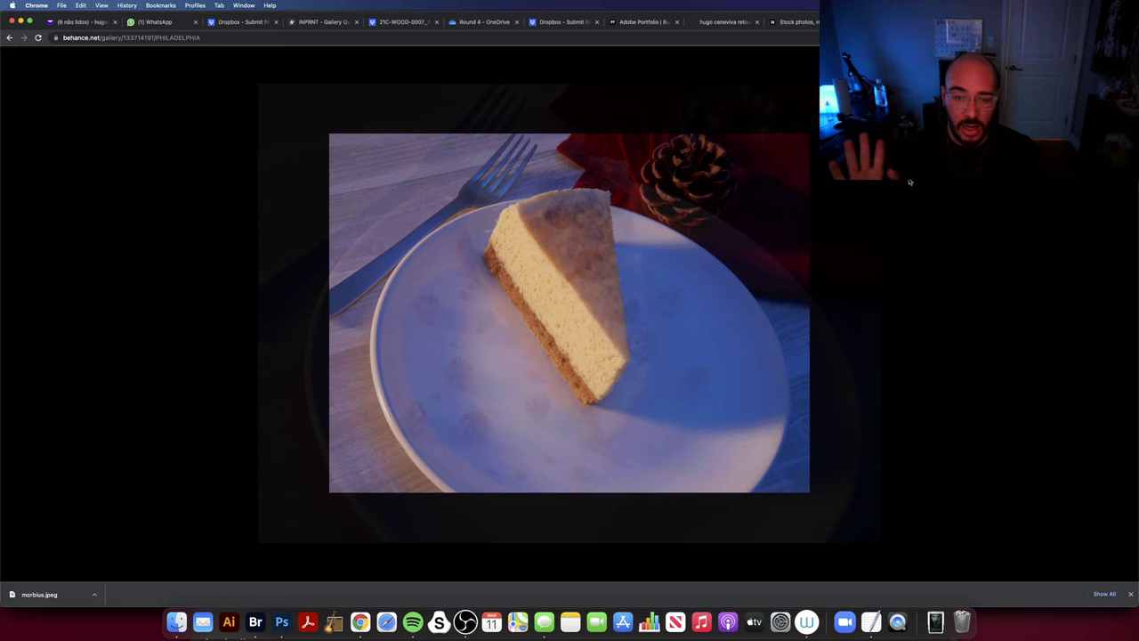
pyautogui.press('Right')
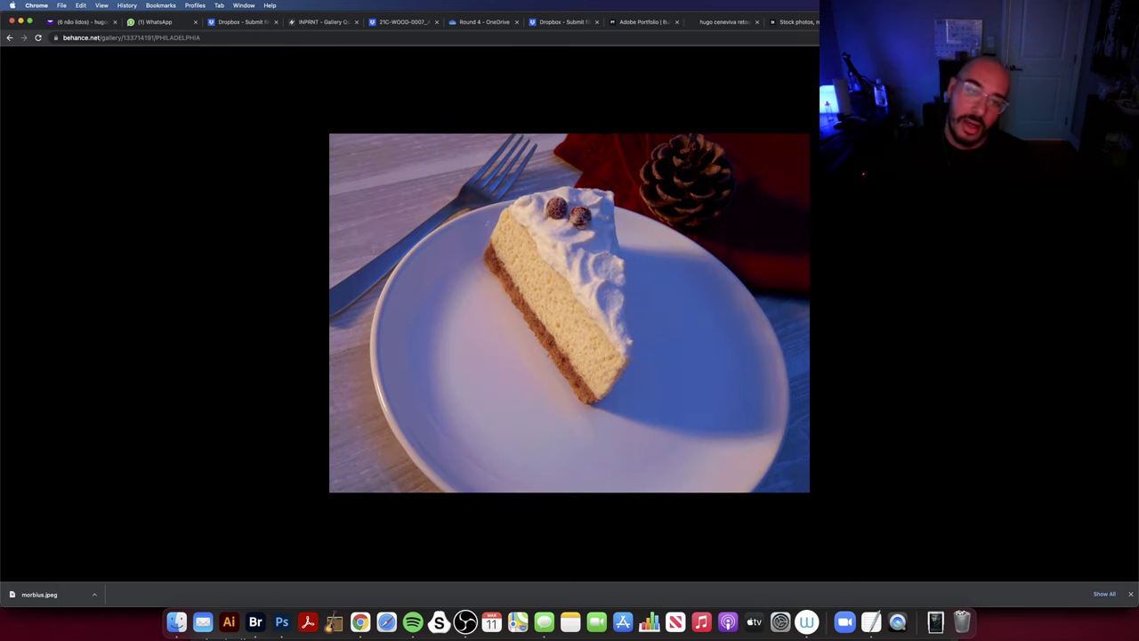
pyautogui.press('Right')
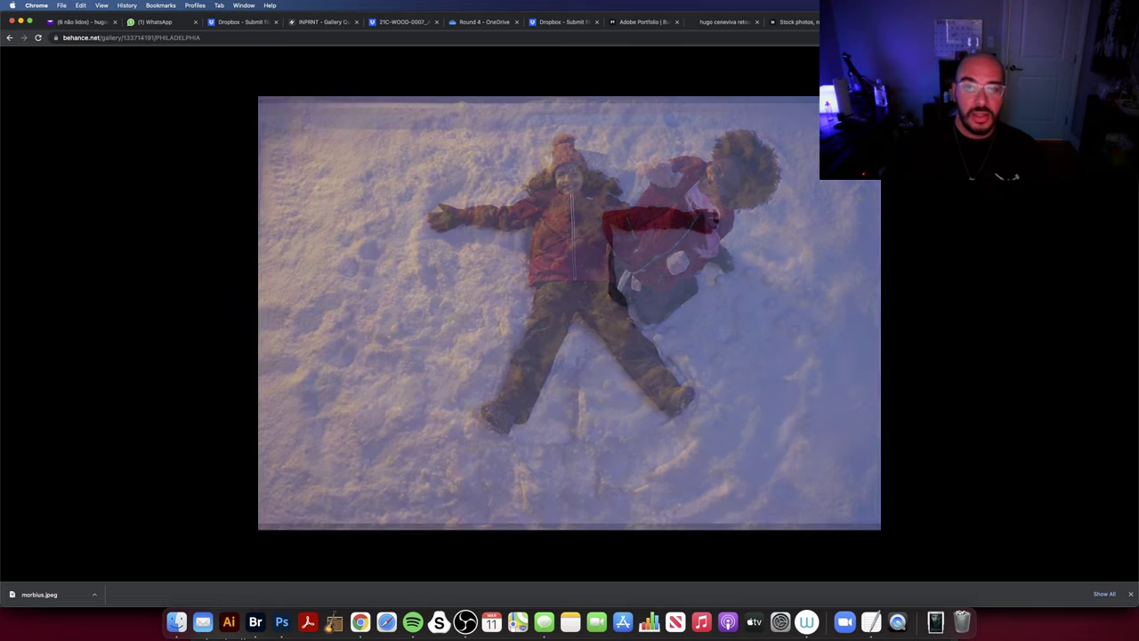
# Compare the winter cheesecake's hand-drawn sketch with its painted concept, and continue to the end of the project gallery.
pyautogui.press('Right')
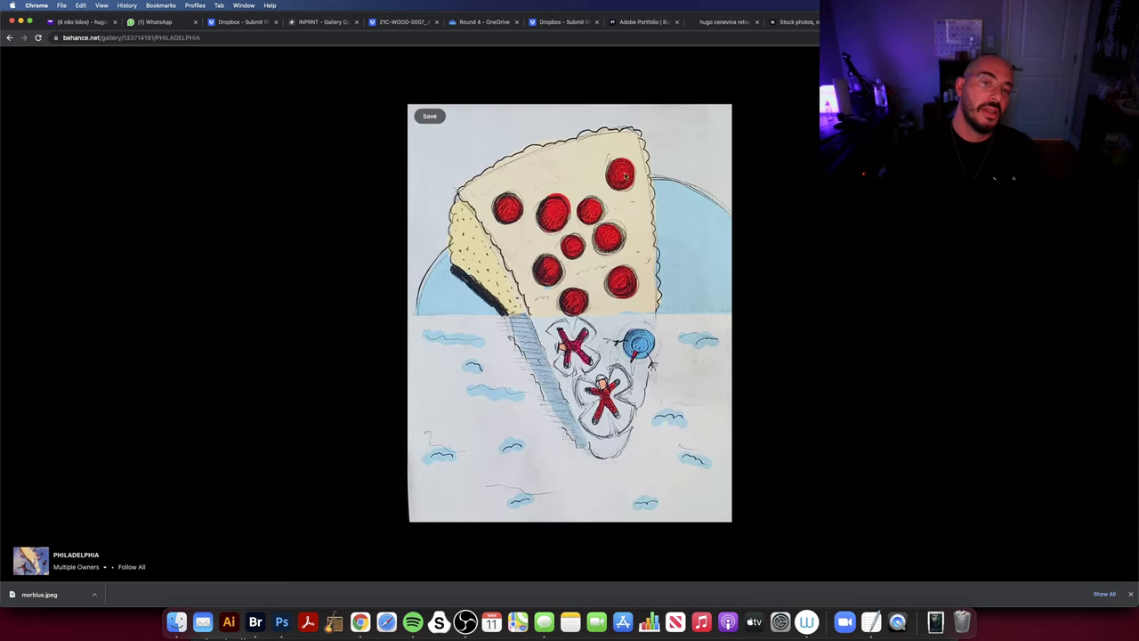
pyautogui.press('Right')
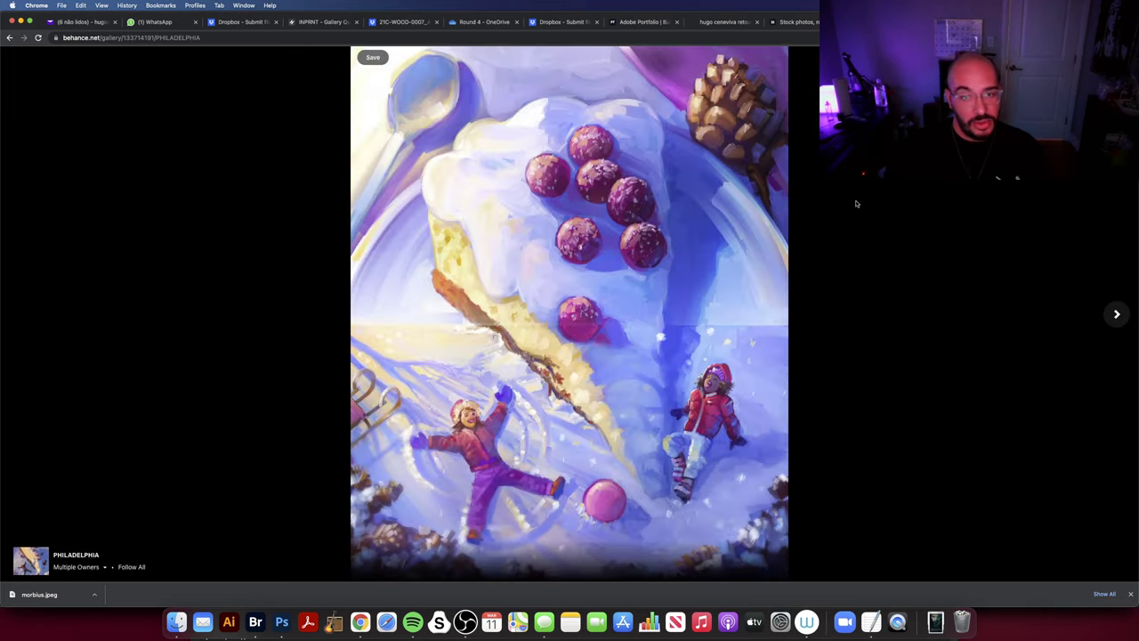
pyautogui.press('Left')
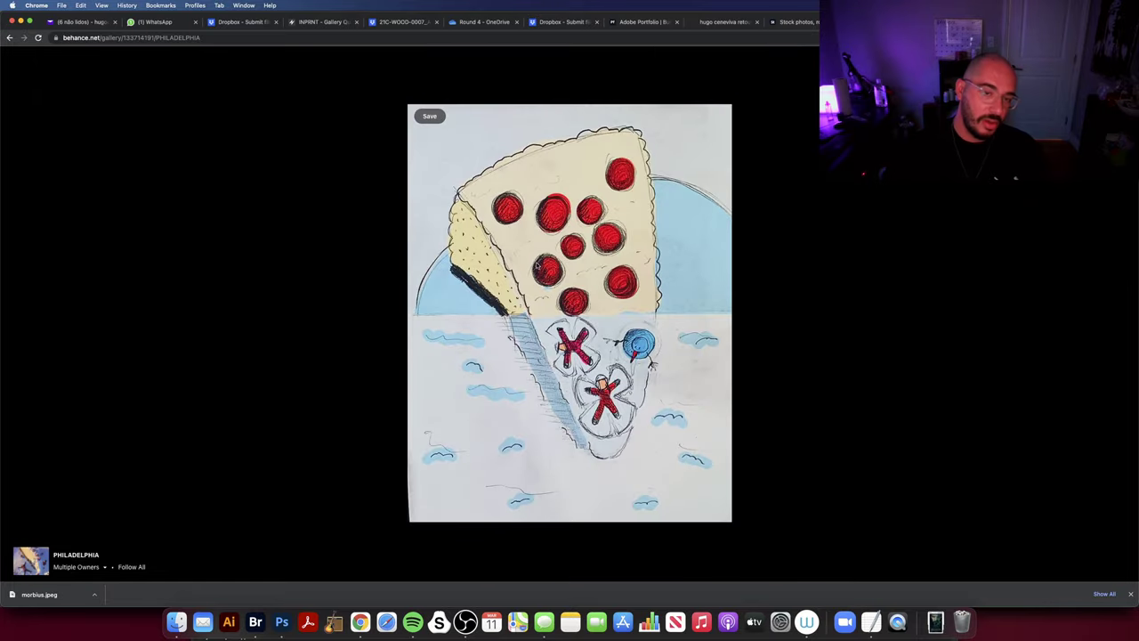
pyautogui.press('Right')
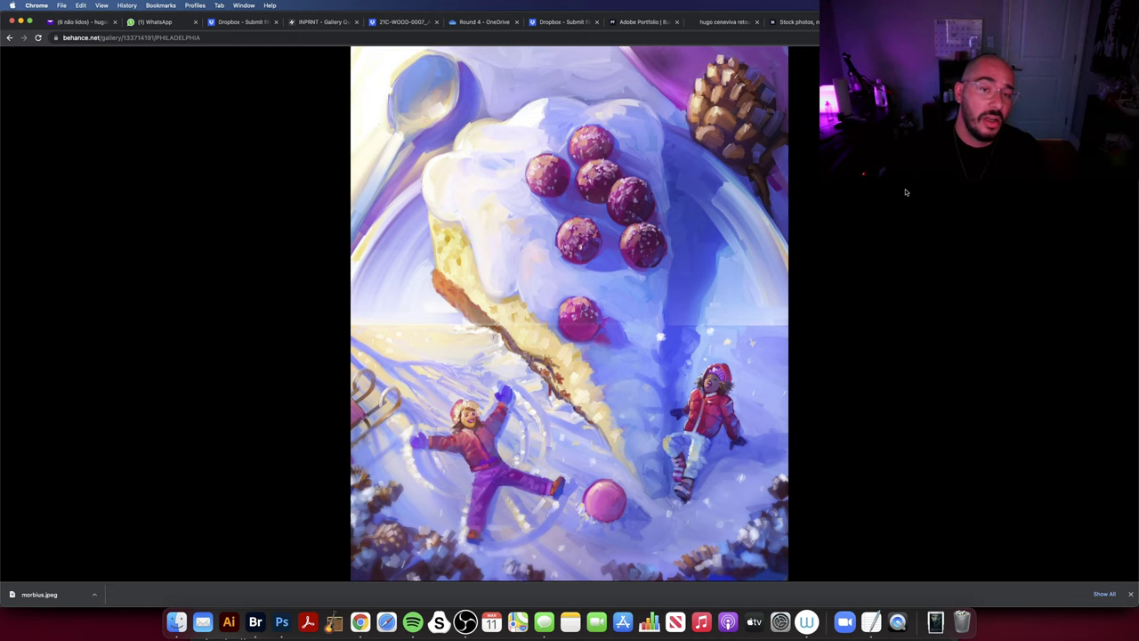
pyautogui.press('Right')
pyautogui.press('Right')
pyautogui.press('Right')
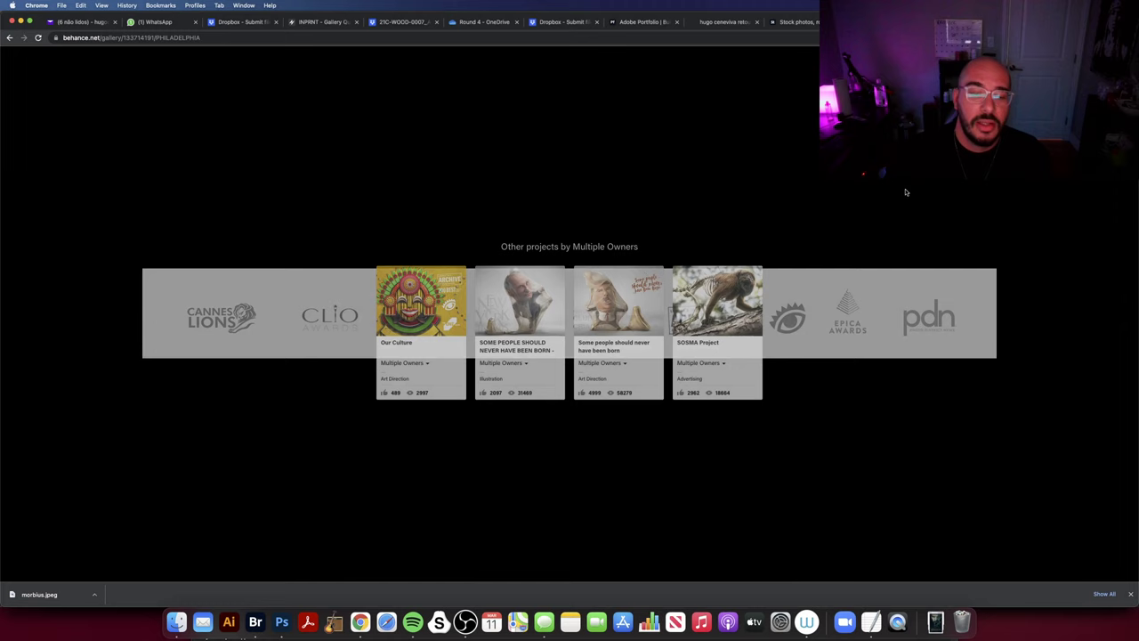
# Switch to Photoshop and bring the autumn cheesecake composite into view.
pyautogui.click(278, 625)
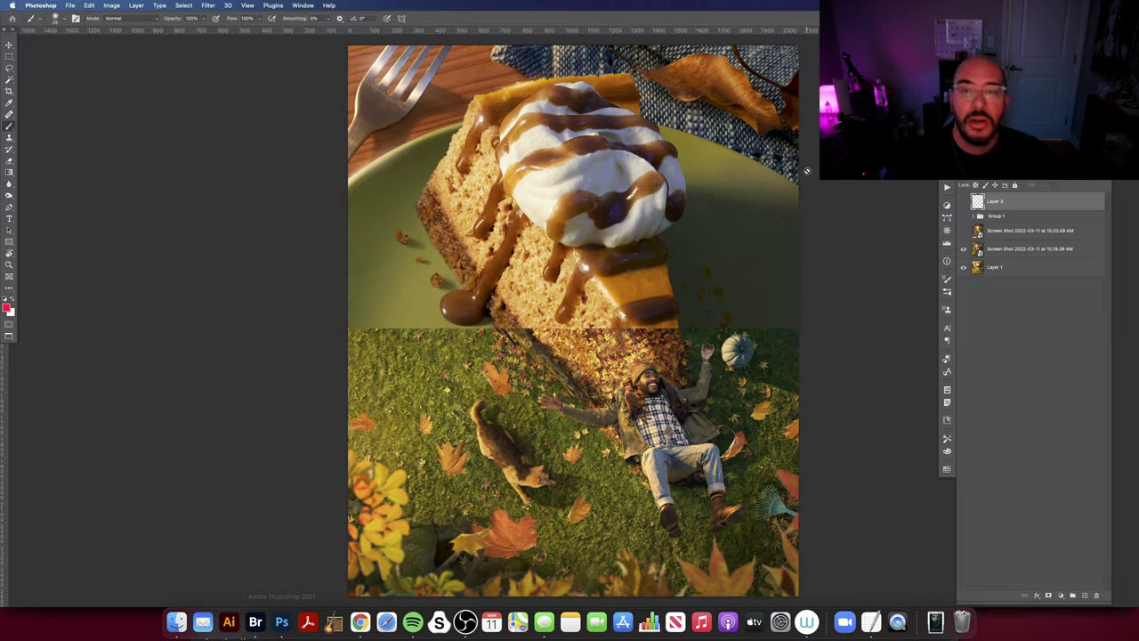
pyautogui.moveTo(865, 238); pyautogui.dragTo(875, 242)
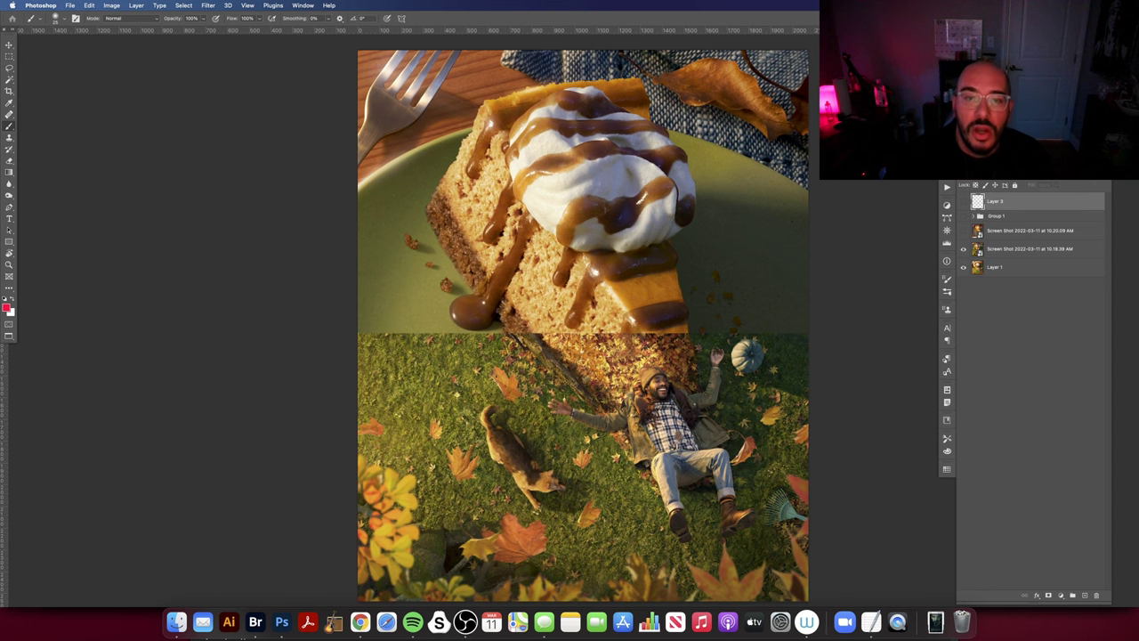
pyautogui.moveTo(901, 181); pyautogui.dragTo(904, 182)
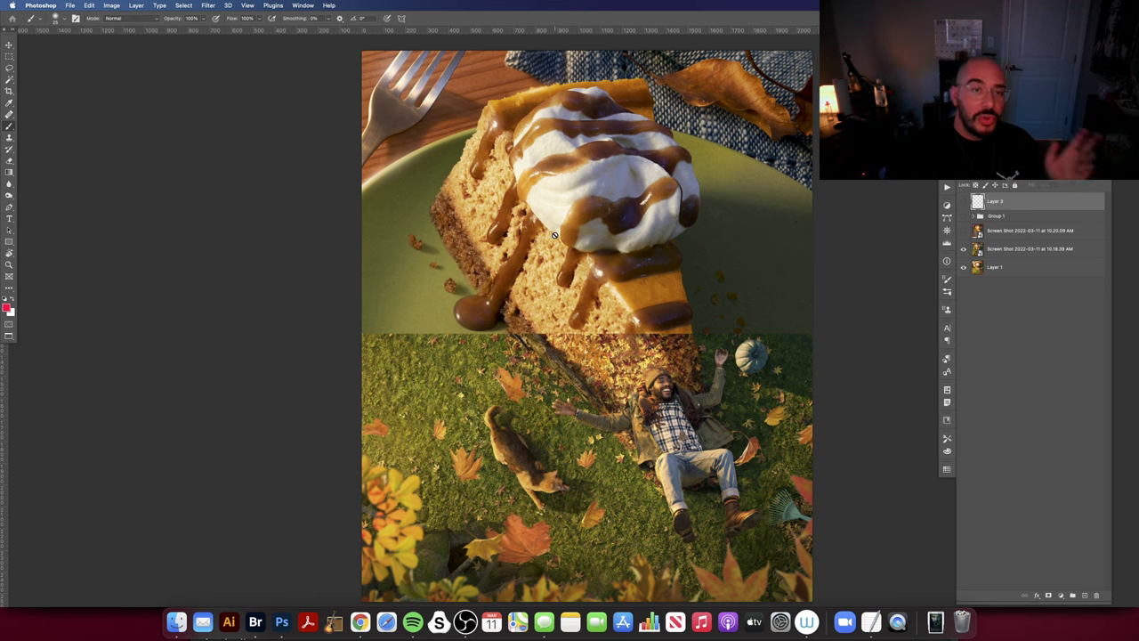
# Show the annotation overlay in Group 1 over the autumn composite, review its notes and cyan lines, and hide it again.
pyautogui.scroll(-1, 685, 160)
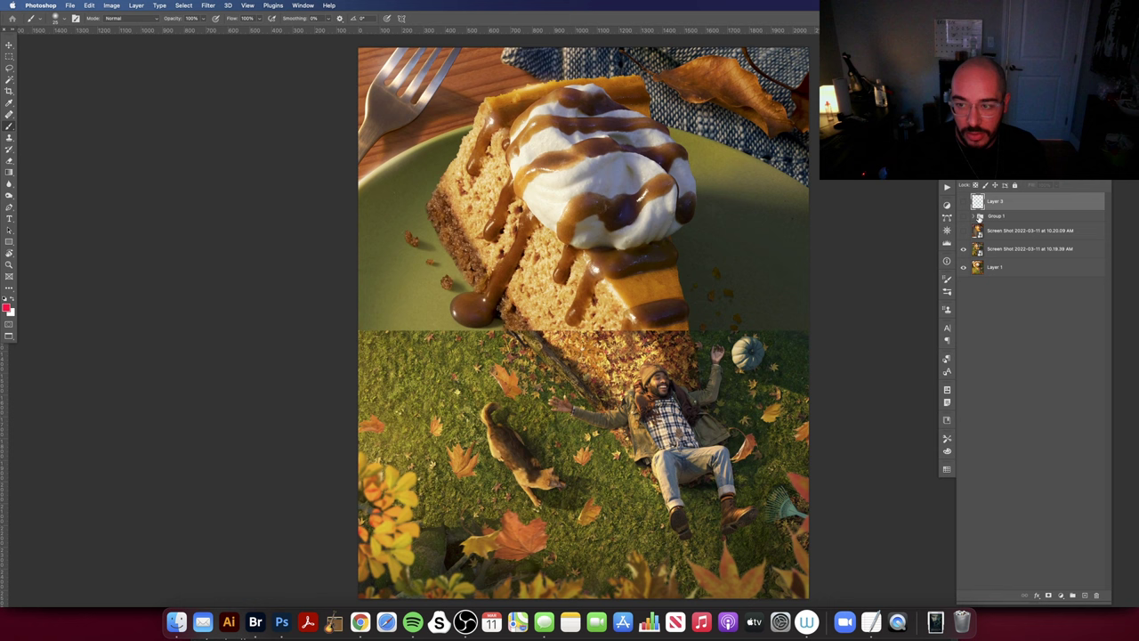
pyautogui.click(996, 233)
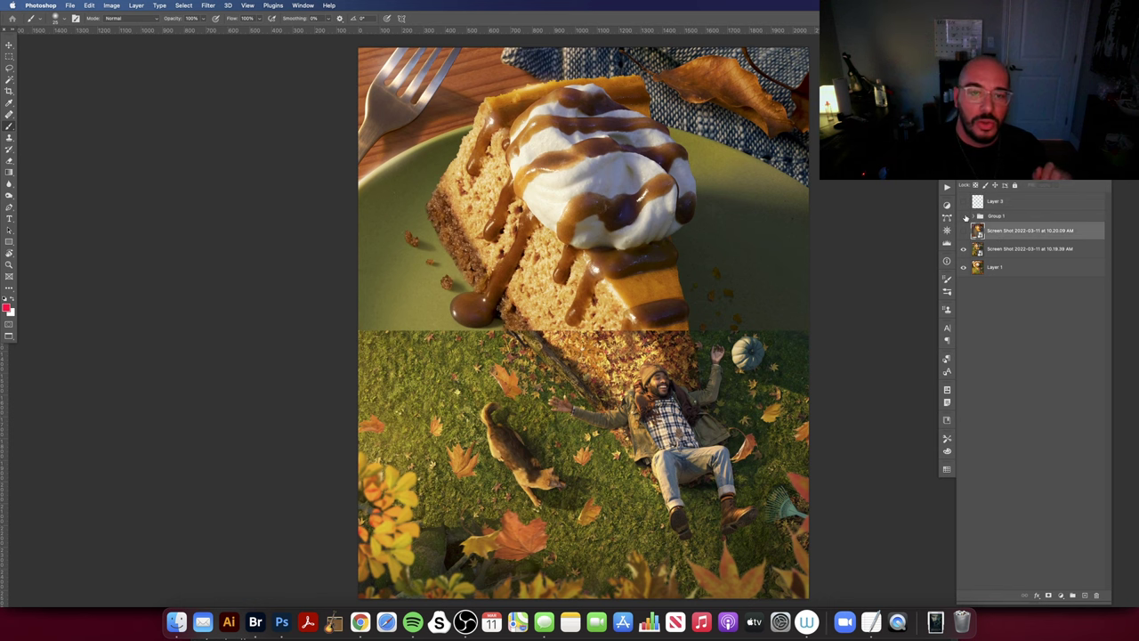
pyautogui.click(964, 216)
pyautogui.moveTo(819, 189); pyautogui.dragTo(826, 186)
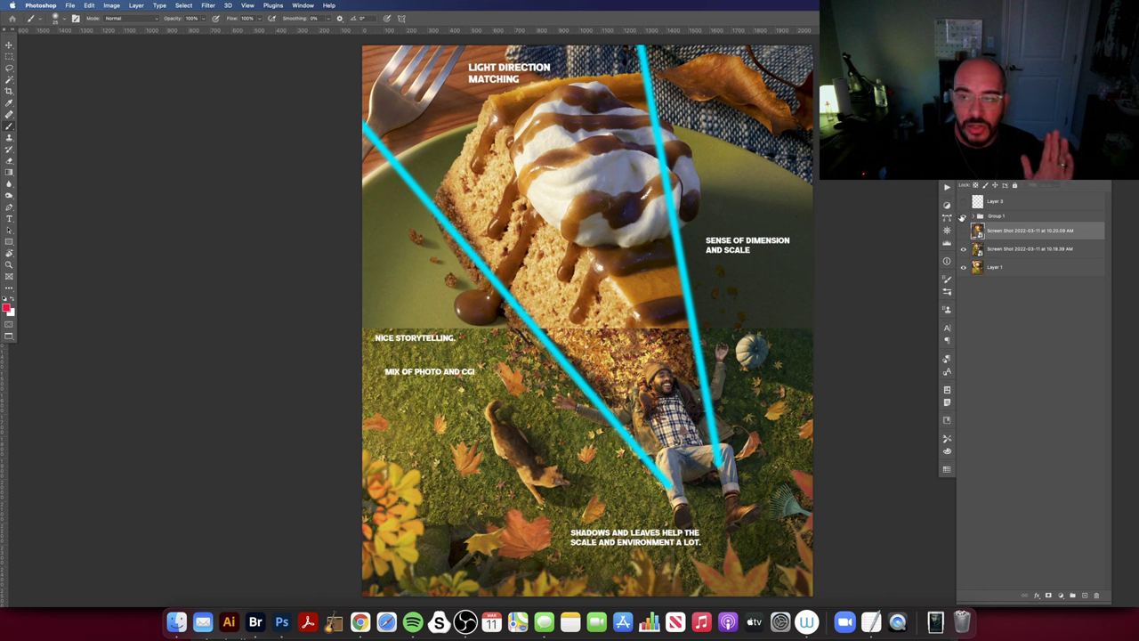
pyautogui.click(963, 216)
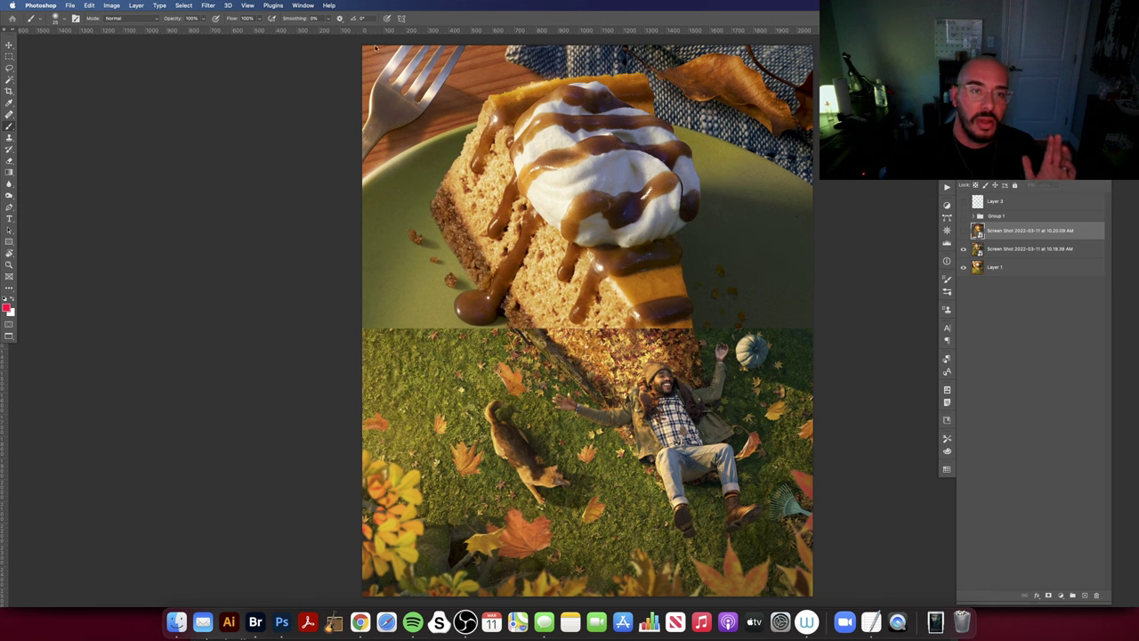
# Add a new layer above Layer 3 and brush trial red marks over the fork, cheesecake and man's knee, undoing the trial strokes.
pyautogui.click(1032, 201)
pyautogui.click(1085, 595)
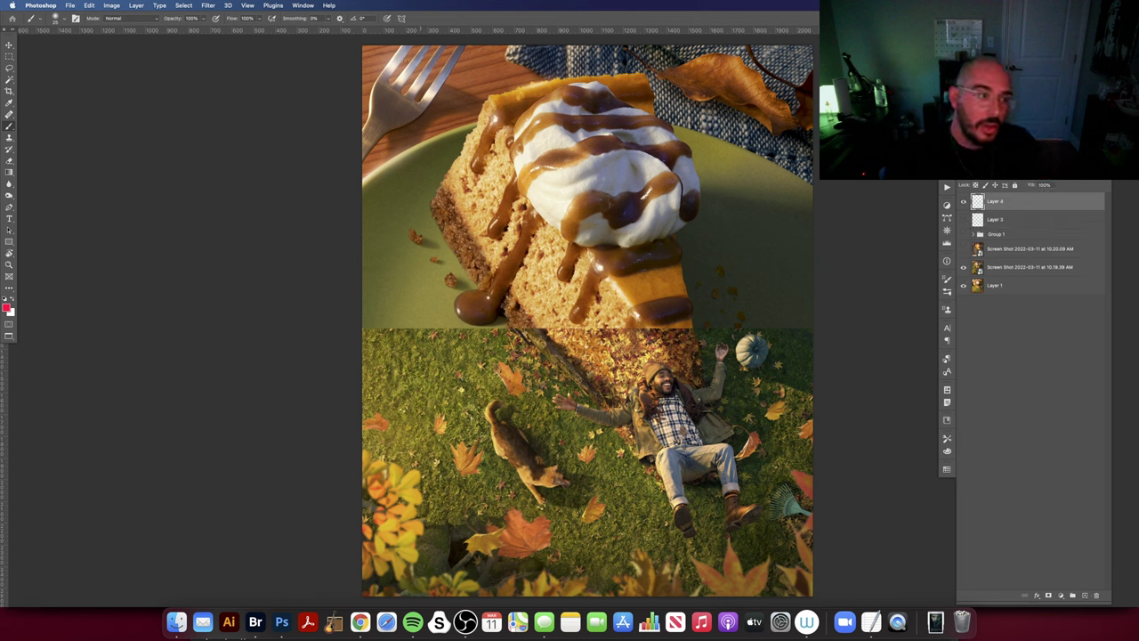
pyautogui.moveTo(402, 54)
pyautogui.mouseDown()
pyautogui.moveTo(436, 105)
pyautogui.moveTo(393, 69)
pyautogui.mouseUp()
pyautogui.press('super+z')
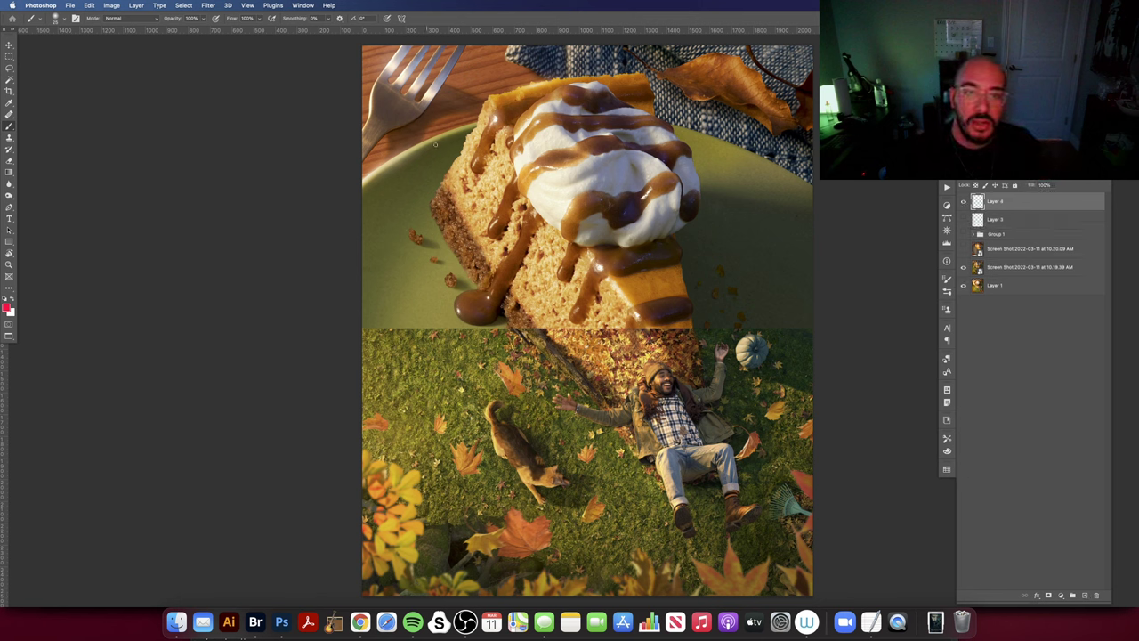
pyautogui.moveTo(519, 130); pyautogui.dragTo(633, 306)
pyautogui.press('super+z')
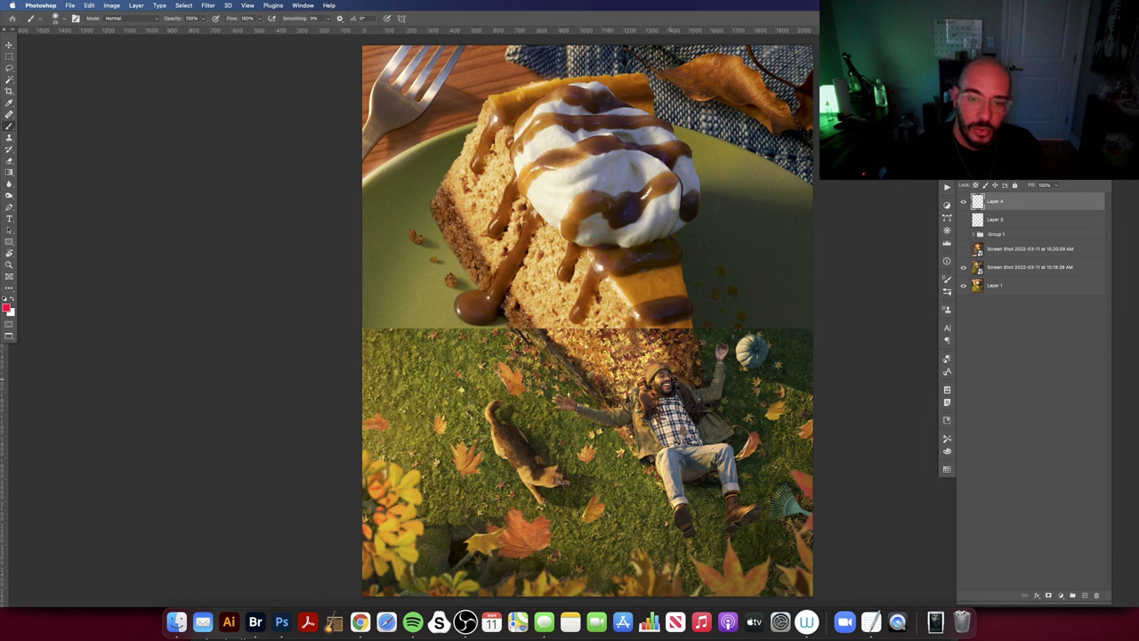
pyautogui.moveTo(402, 77); pyautogui.dragTo(423, 104)
pyautogui.press('super+z')
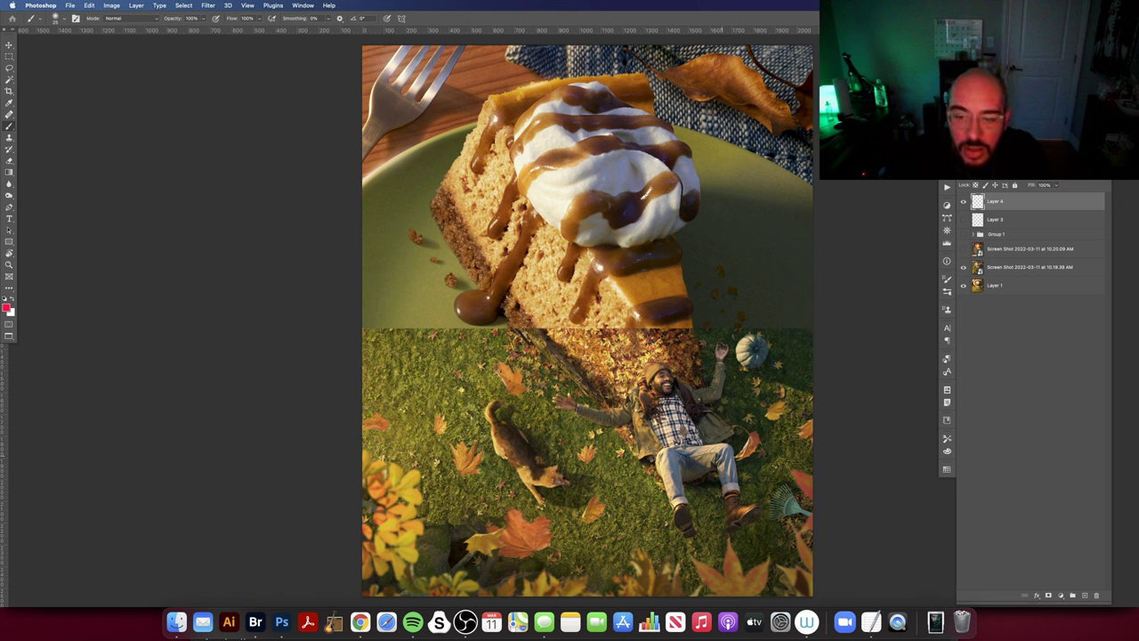
pyautogui.press('super+z')
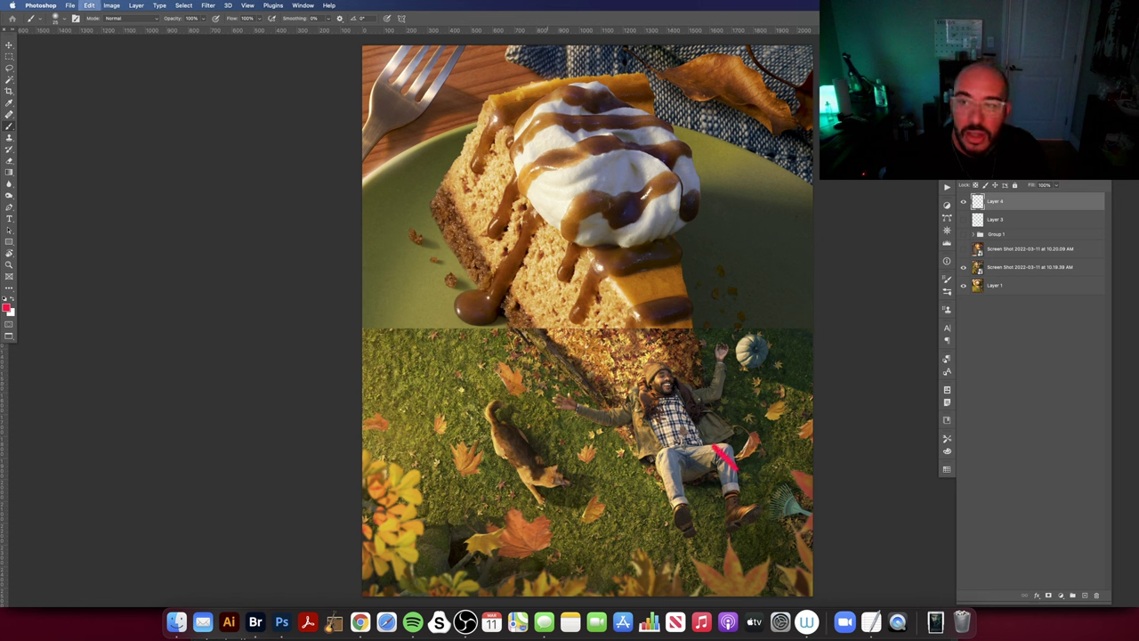
# Show Group 1 and examine its light-direction lines and its notes on dimension, storytelling and shadows over the composite.
pyautogui.click(964, 234)
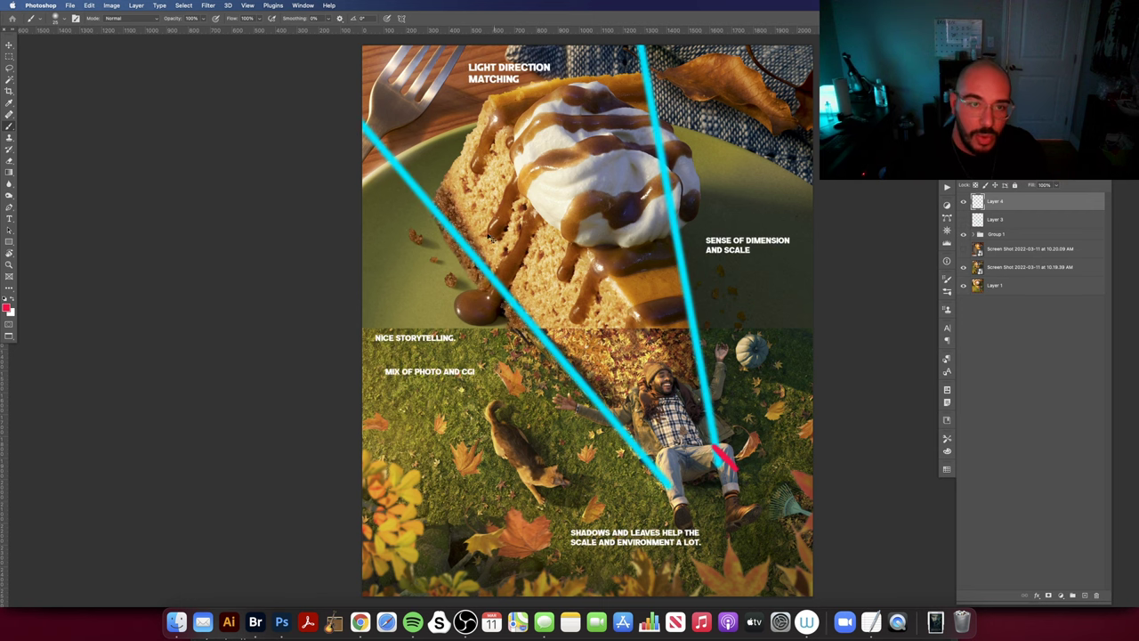
pyautogui.moveTo(472, 195); pyautogui.dragTo(485, 203)
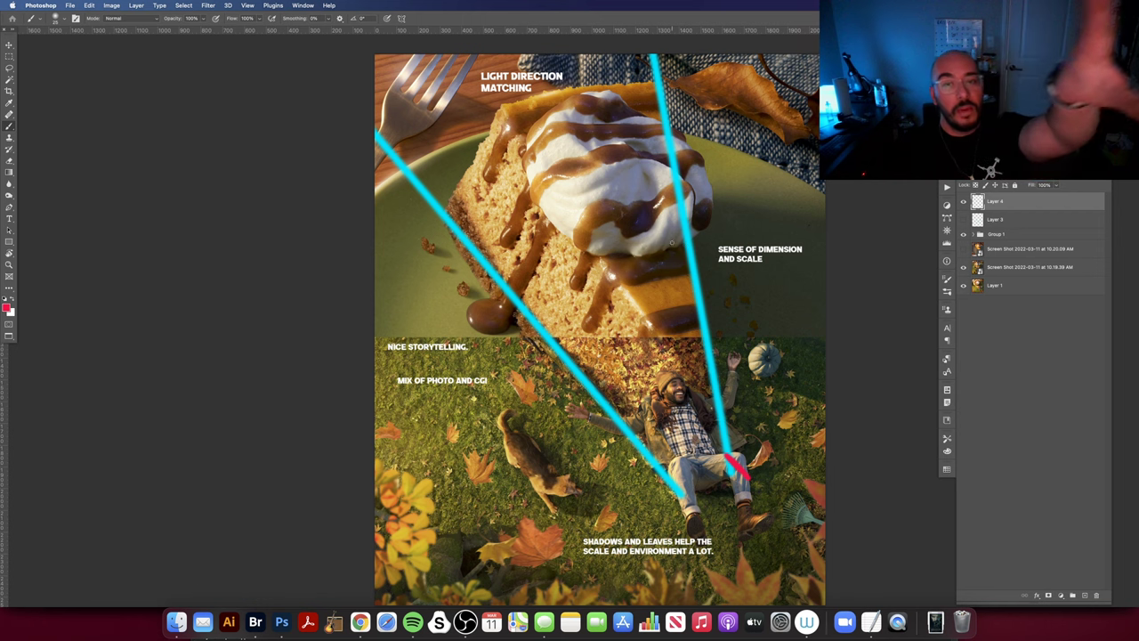
pyautogui.moveTo(754, 189)
pyautogui.mouseDown()
pyautogui.moveTo(766, 187)
pyautogui.moveTo(739, 194)
pyautogui.mouseUp()
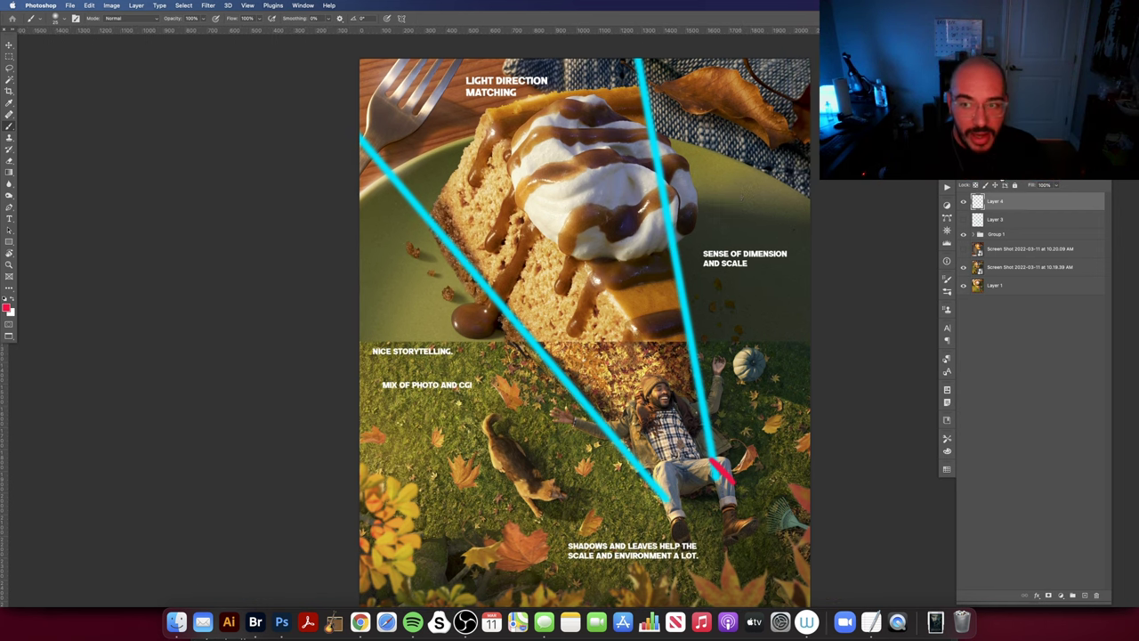
pyautogui.moveTo(821, 213)
pyautogui.mouseDown()
pyautogui.moveTo(838, 189)
pyautogui.moveTo(834, 201)
pyautogui.mouseUp()
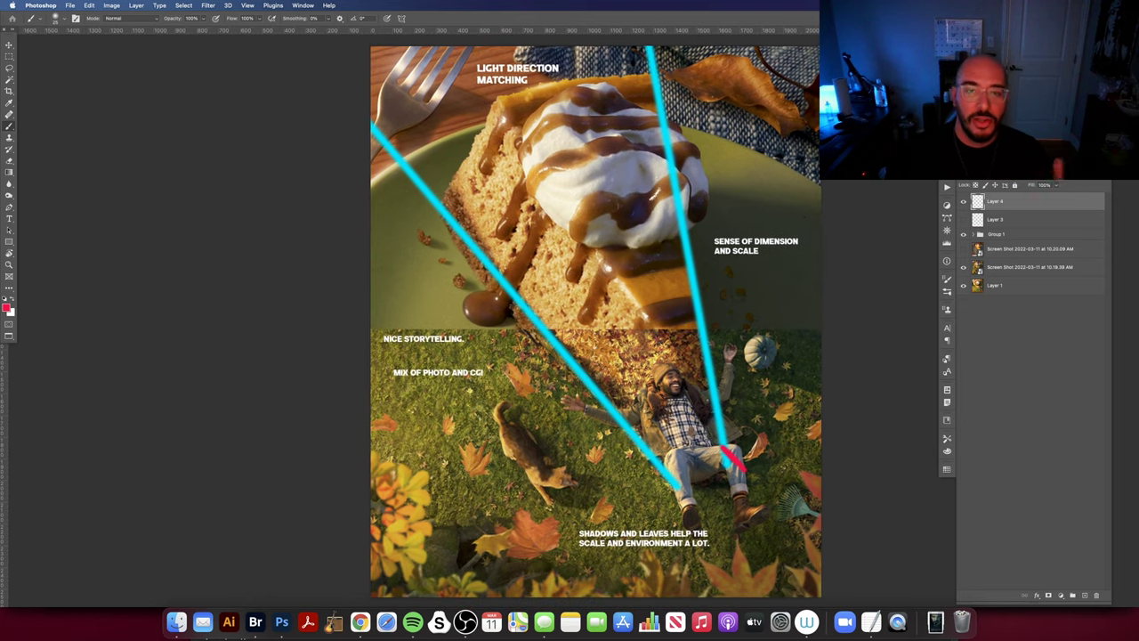
# Hide Layer 4 and Group 1, and add a new empty layer directly above Layer 3.
pyautogui.click(963, 202)
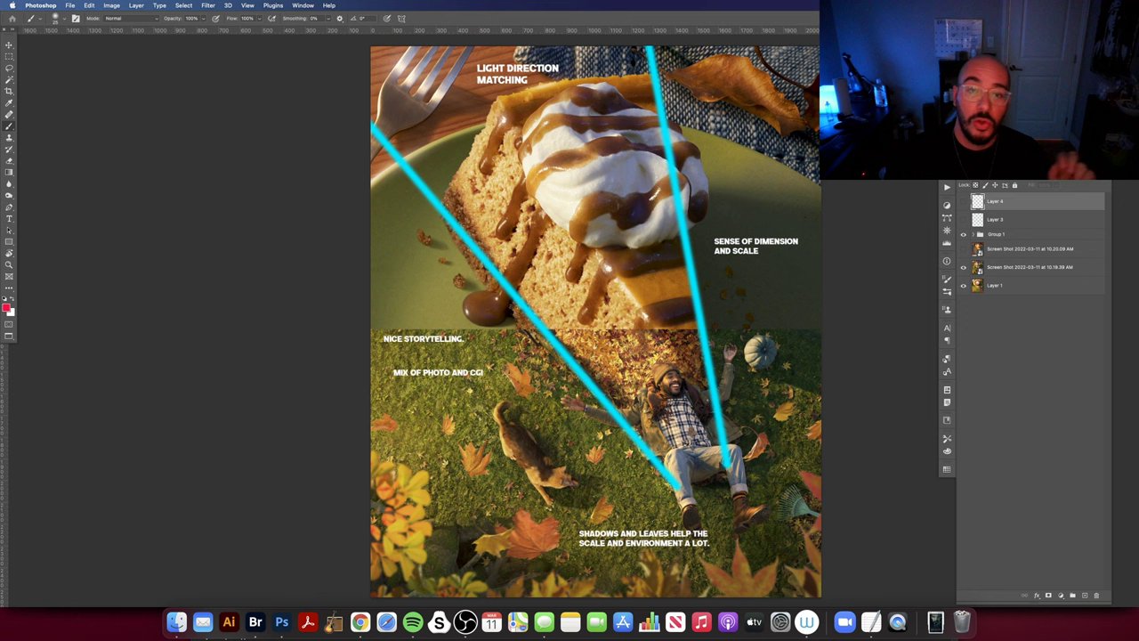
pyautogui.click(965, 234)
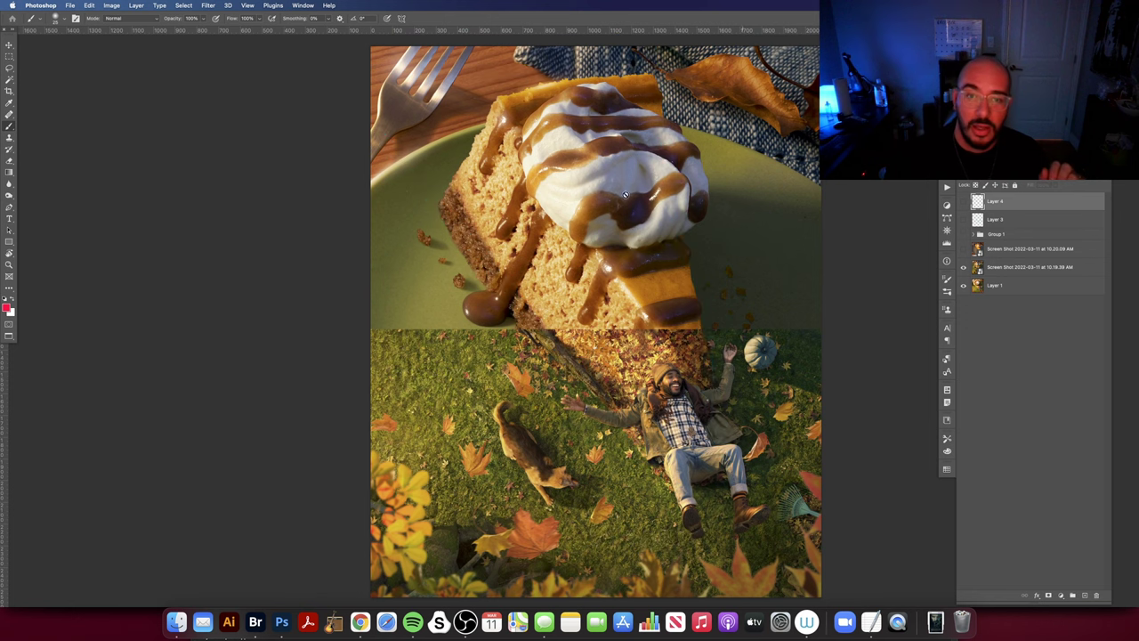
pyautogui.click(1019, 225)
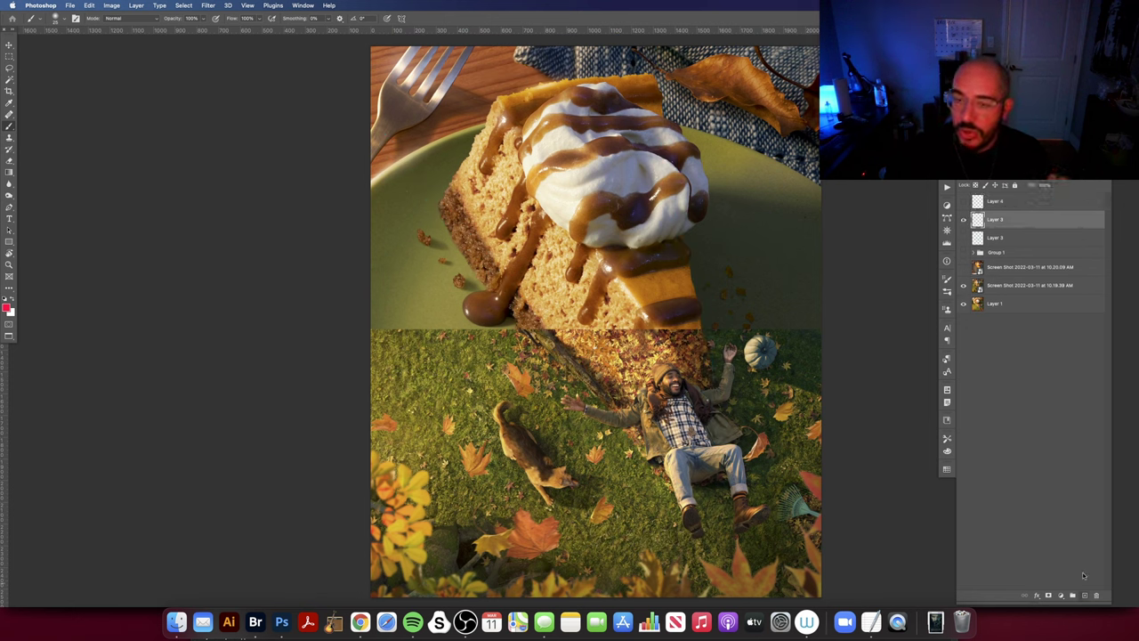
pyautogui.click(1083, 594)
# Try circling the whipped cream on the cake and the man on the grass in red, undoing each circle.
pyautogui.moveTo(543, 191)
pyautogui.mouseDown()
pyautogui.moveTo(605, 165)
pyautogui.moveTo(606, 180)
pyautogui.mouseUp()
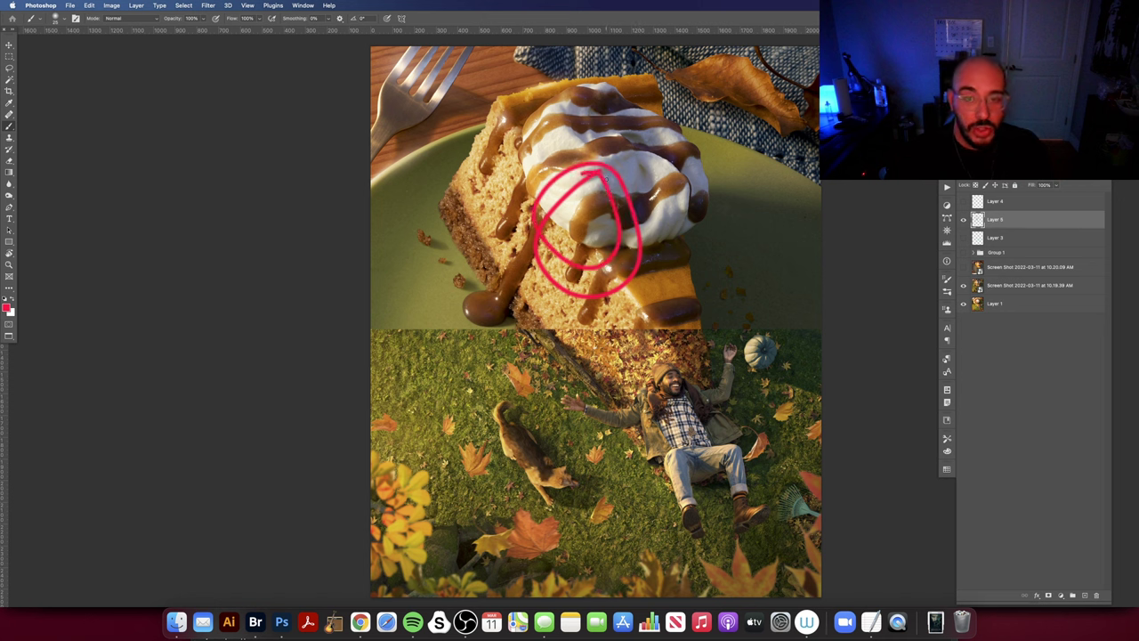
pyautogui.press('super+z')
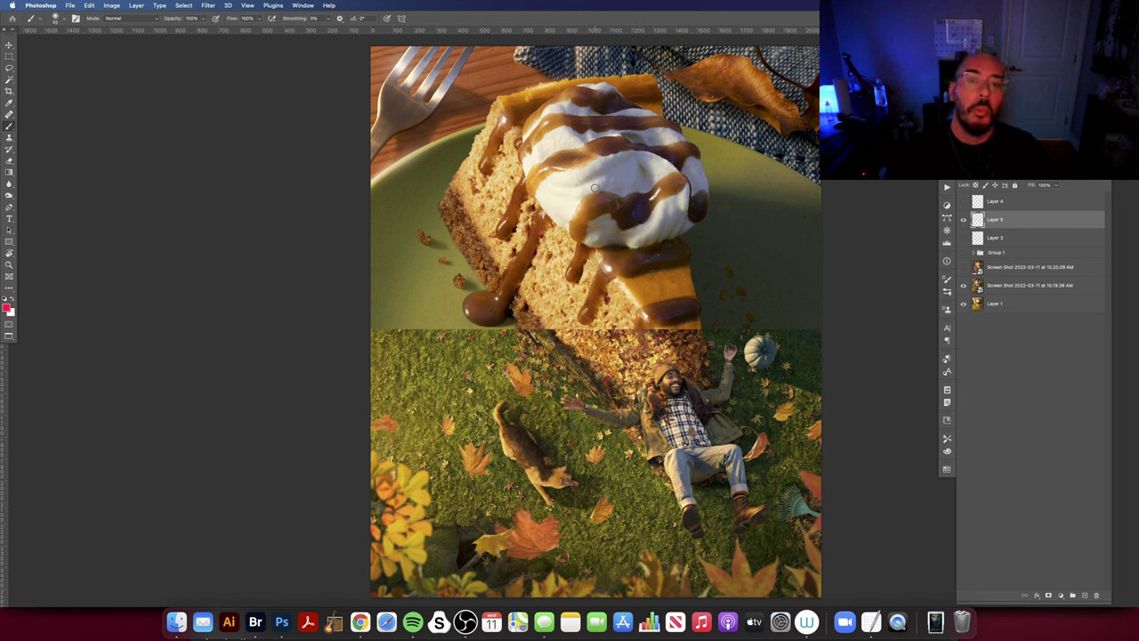
pyautogui.moveTo(610, 355)
pyautogui.mouseDown()
pyautogui.moveTo(587, 508)
pyautogui.moveTo(569, 374)
pyautogui.mouseUp()
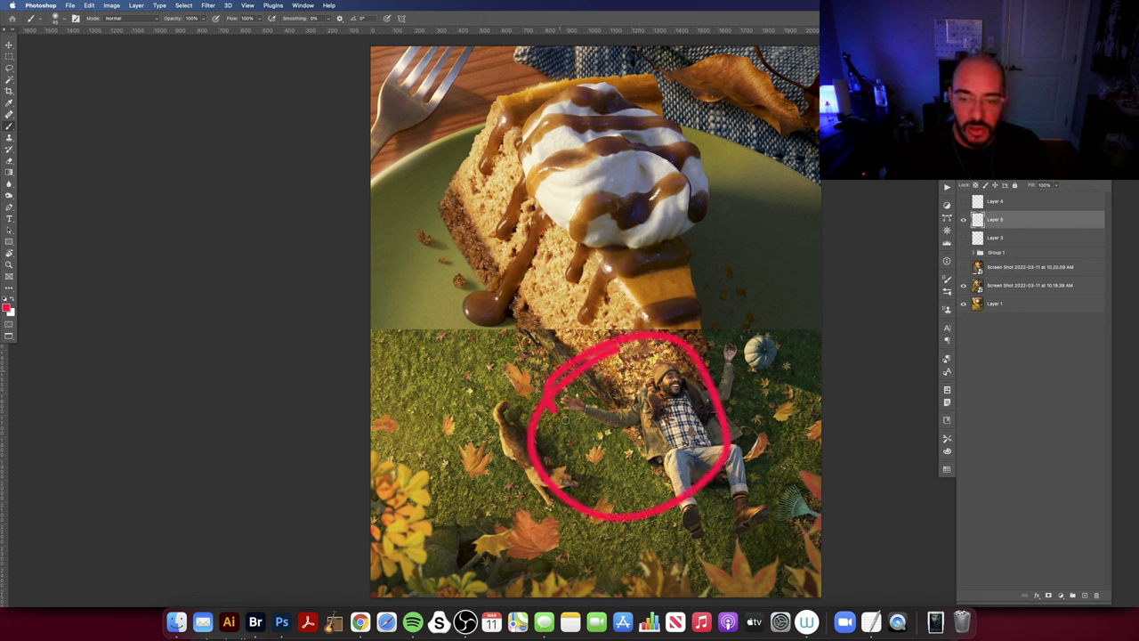
pyautogui.press('super+z')
pyautogui.moveTo(640, 405); pyautogui.dragTo(620, 403)
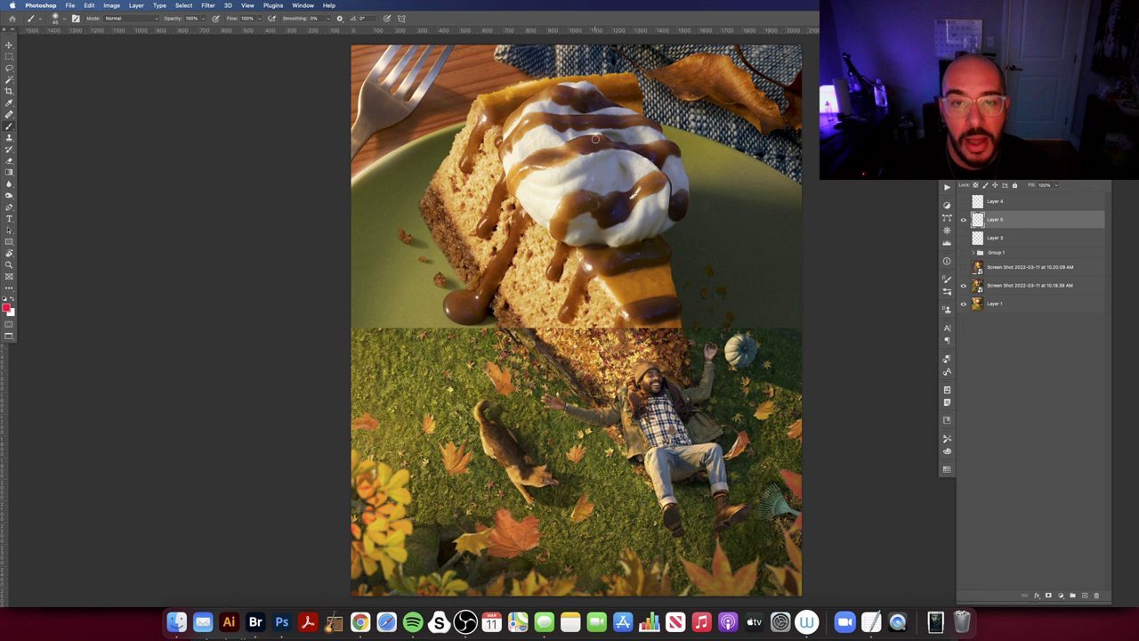
# Try red brush strokes across the cheesecake and its whipped cream, undoing each stroke.
pyautogui.moveTo(478, 265)
pyautogui.mouseDown()
pyautogui.moveTo(523, 187)
pyautogui.moveTo(611, 125)
pyautogui.mouseUp()
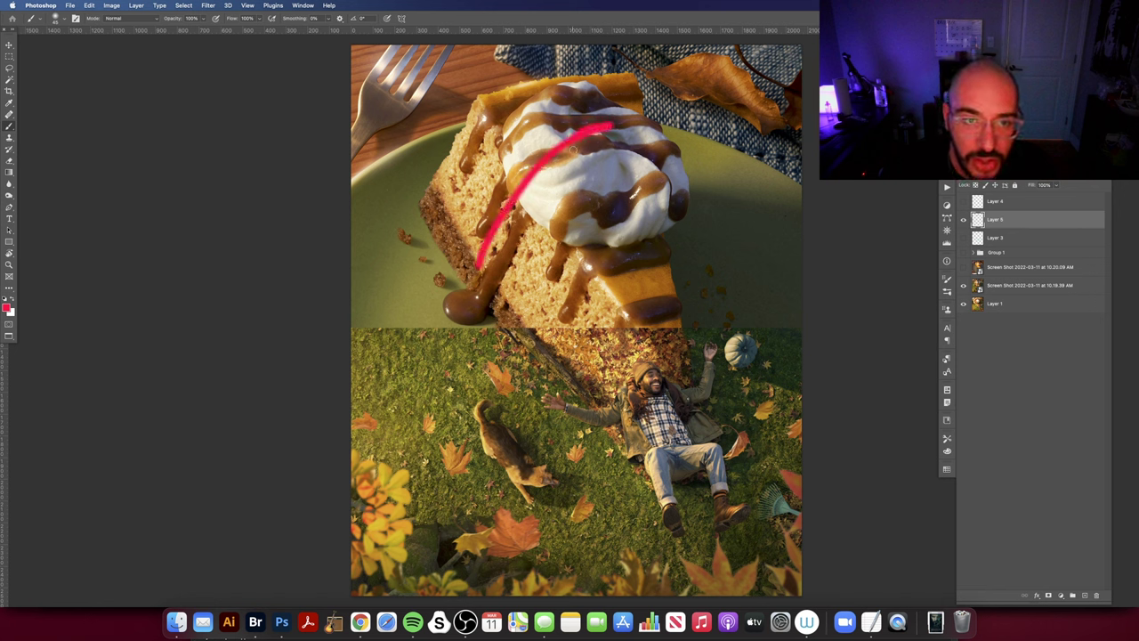
pyautogui.press('super+z')
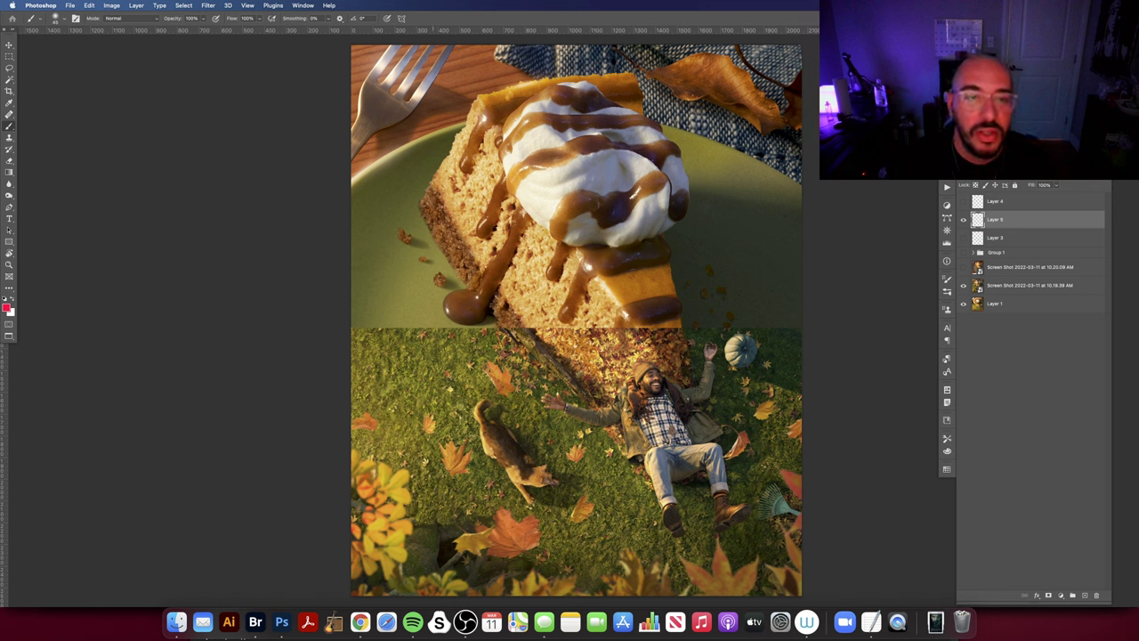
pyautogui.moveTo(370, 114)
pyautogui.mouseDown()
pyautogui.moveTo(458, 160)
pyautogui.moveTo(498, 223)
pyautogui.moveTo(641, 258)
pyautogui.mouseUp()
pyautogui.press('super+z')
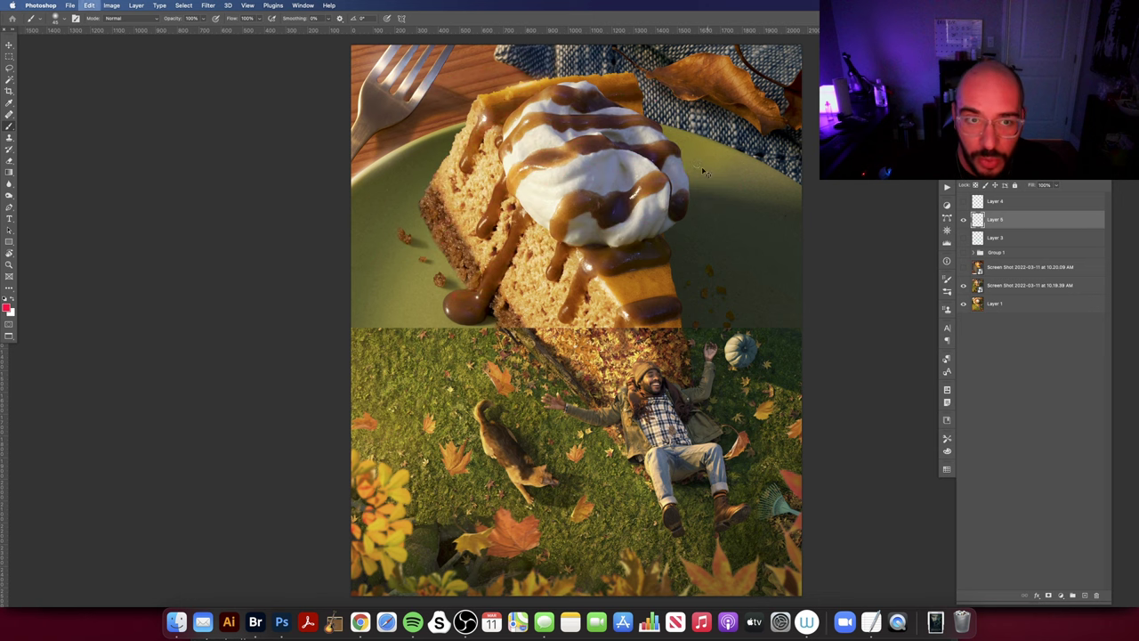
pyautogui.moveTo(681, 147); pyautogui.dragTo(689, 157)
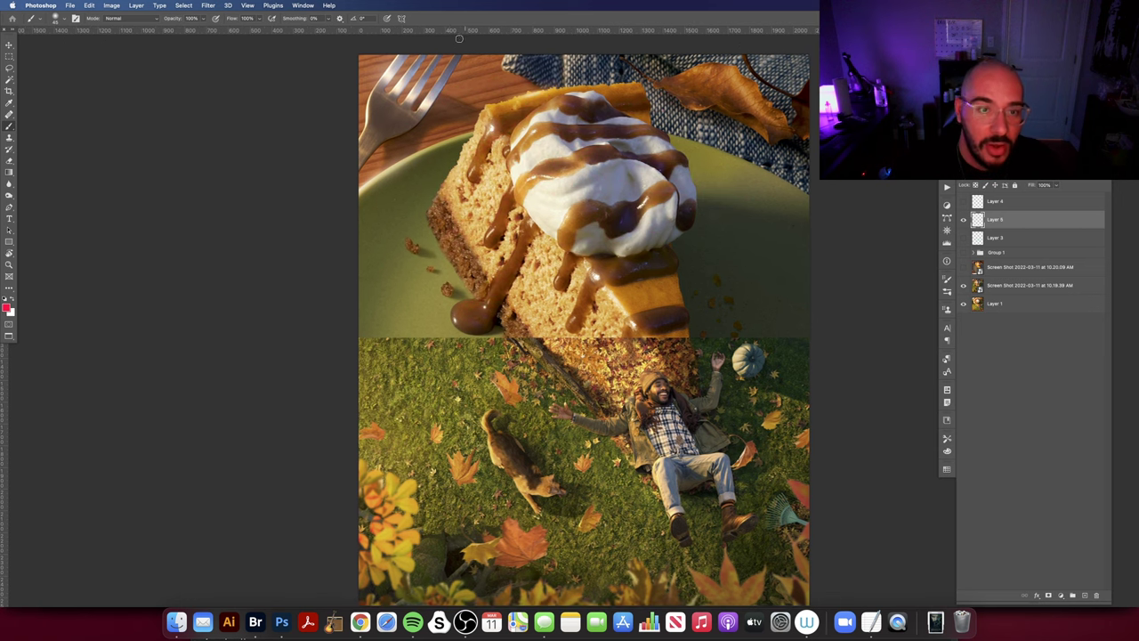
pyautogui.moveTo(430, 208)
pyautogui.mouseDown()
pyautogui.moveTo(472, 128)
pyautogui.moveTo(654, 142)
pyautogui.moveTo(666, 210)
pyautogui.mouseUp()
pyautogui.press('super+z')
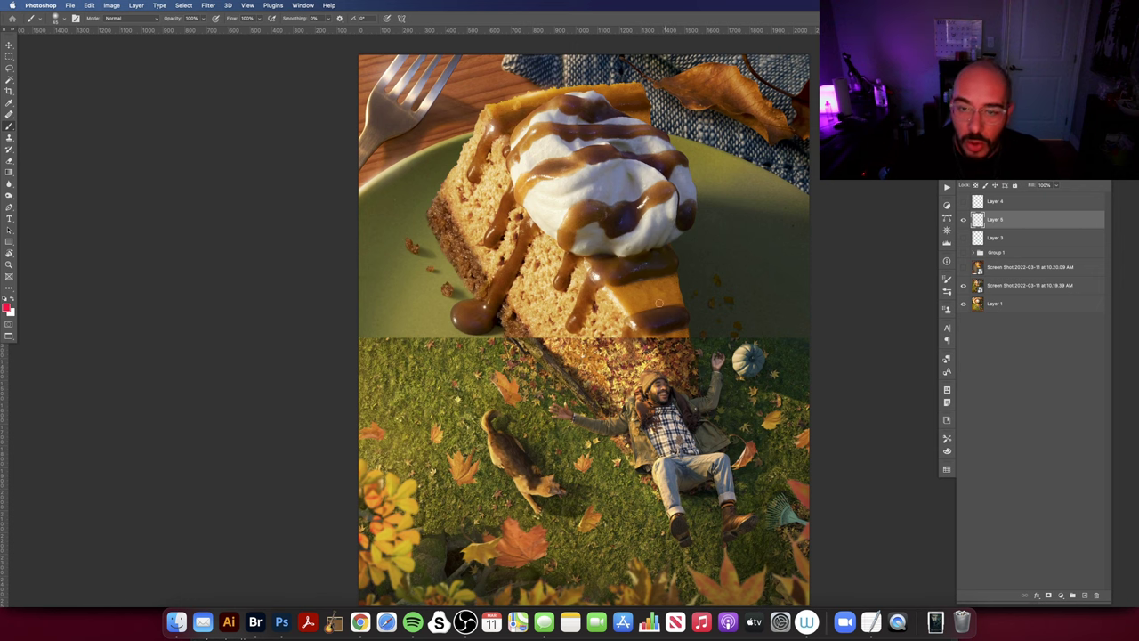
# Try outlining in red how the cheesecake wedge continues down through the leaves to the man, and undo the outline.
pyautogui.scroll(-2, 680, 300)
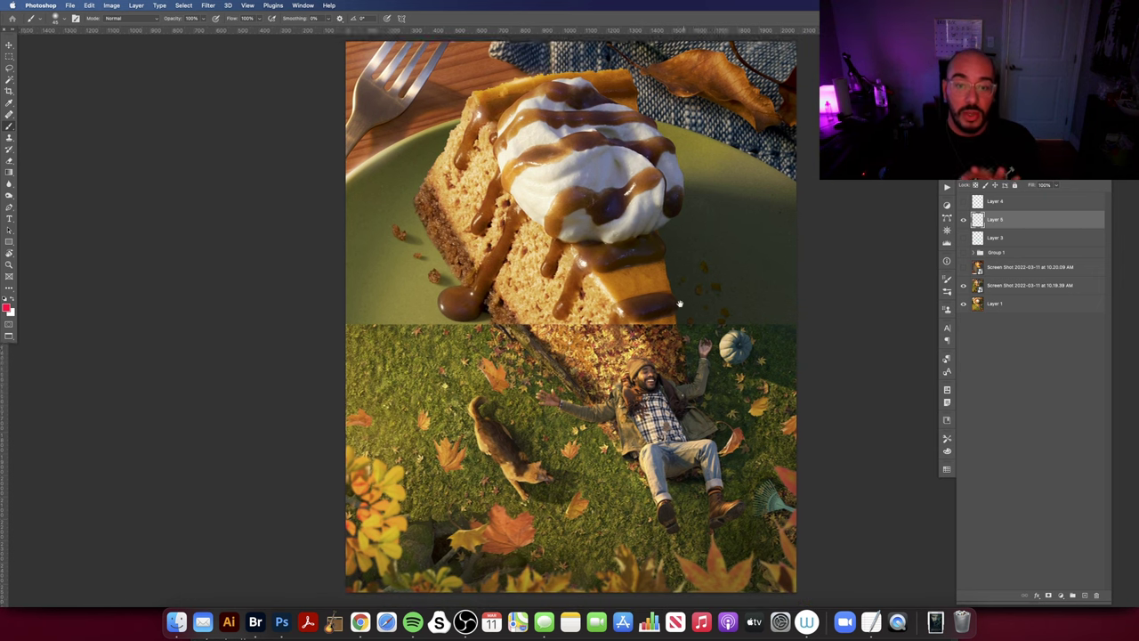
pyautogui.moveTo(673, 329)
pyautogui.mouseDown()
pyautogui.moveTo(681, 402)
pyautogui.moveTo(660, 459)
pyautogui.moveTo(639, 463)
pyautogui.mouseUp()
pyautogui.press('super+z')
pyautogui.moveTo(494, 321)
pyautogui.mouseDown()
pyautogui.moveTo(614, 447)
pyautogui.moveTo(672, 449)
pyautogui.moveTo(657, 320)
pyautogui.mouseUp()
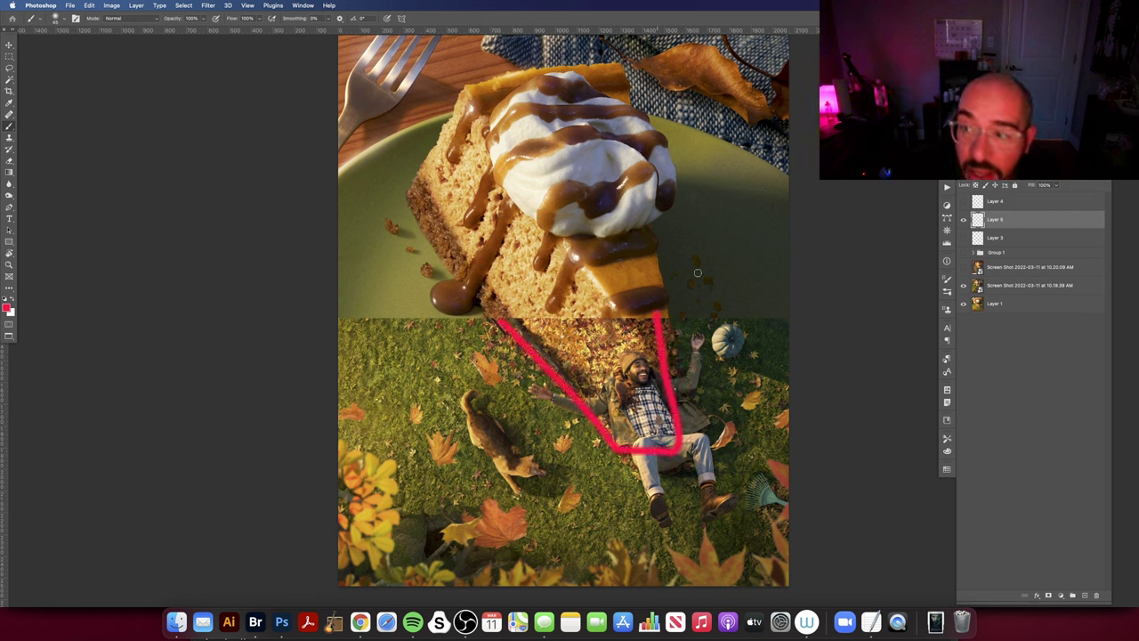
pyautogui.press('super+z')
# Show the Group 1 annotations with Layer 5 hidden and examine the converging lines and notes across both scenes.
pyautogui.click(963, 252)
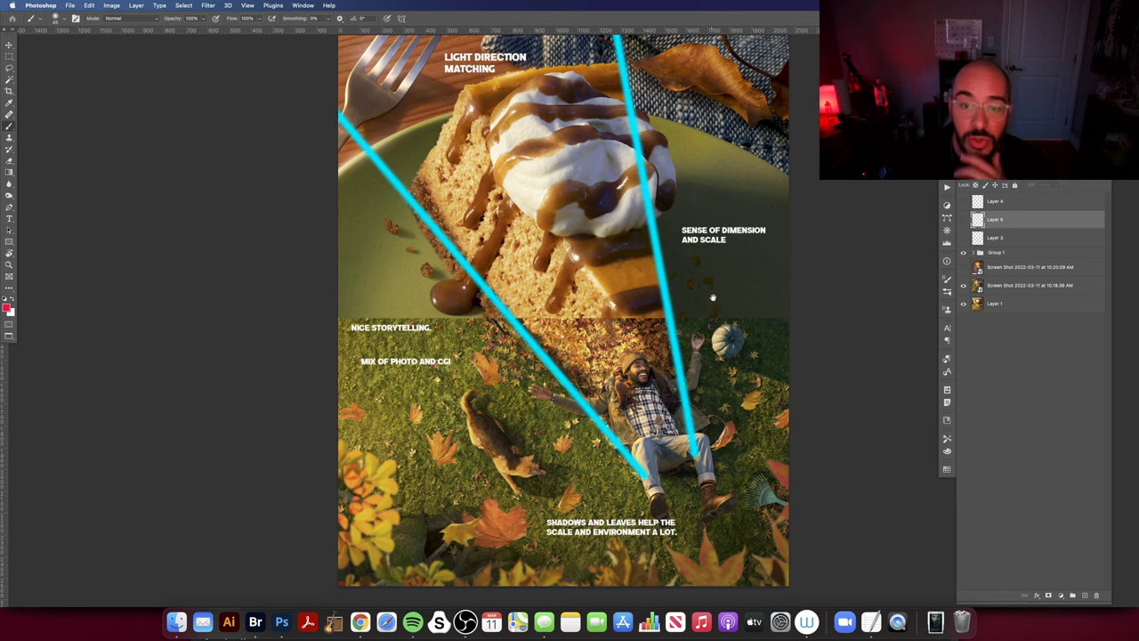
pyautogui.moveTo(713, 298); pyautogui.dragTo(727, 300)
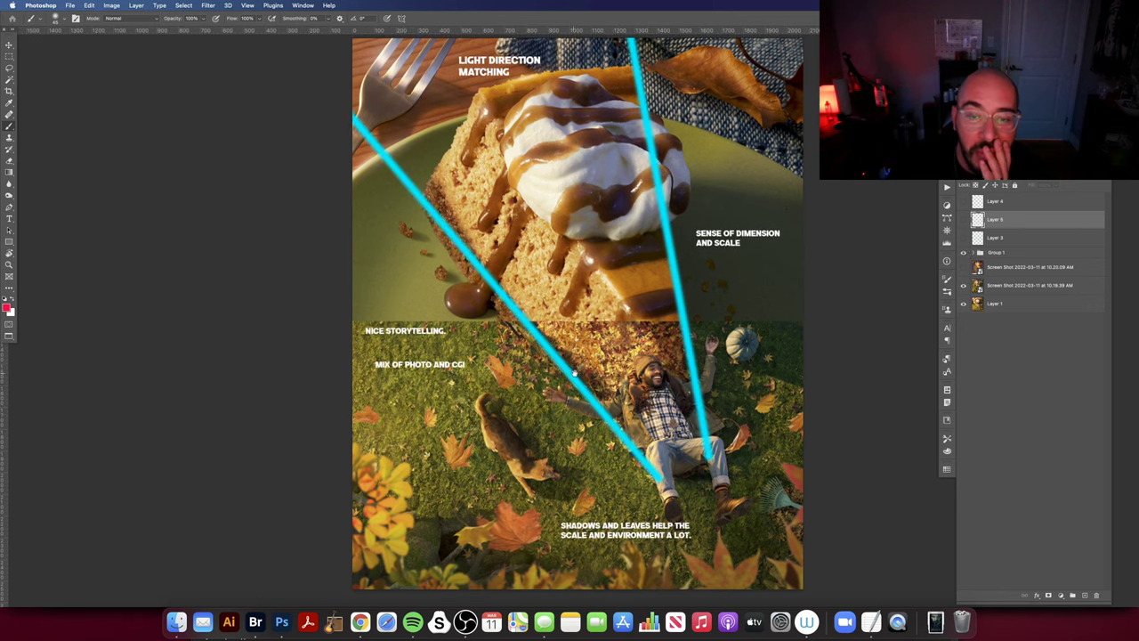
pyautogui.moveTo(575, 373); pyautogui.dragTo(588, 358)
pyautogui.moveTo(773, 309); pyautogui.dragTo(751, 318)
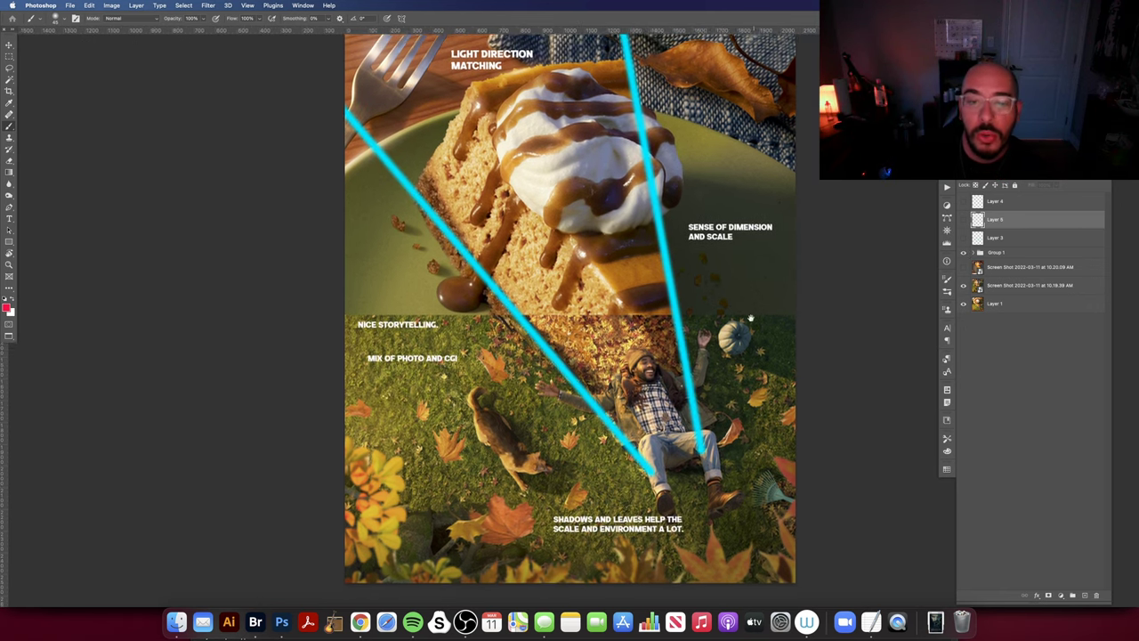
pyautogui.hscroll(-2, 750, 317)
pyautogui.hscroll(-3, 753, 320)
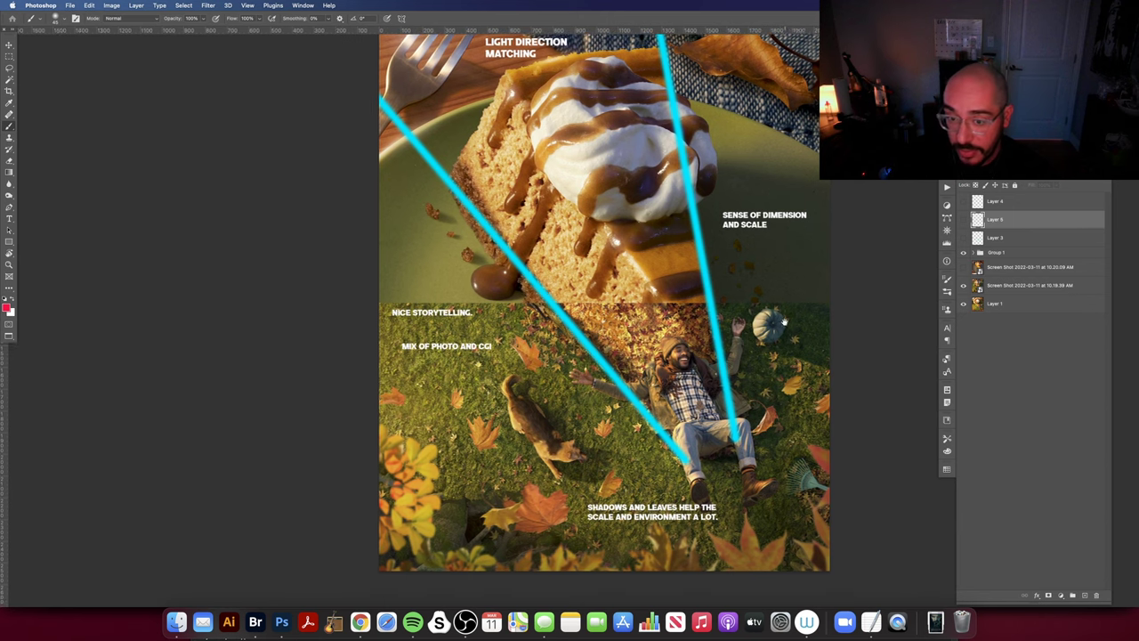
# Hide Group 1 and examine the unannotated composite from the cheesecake down to the man and the cat on the grass.
pyautogui.click(964, 252)
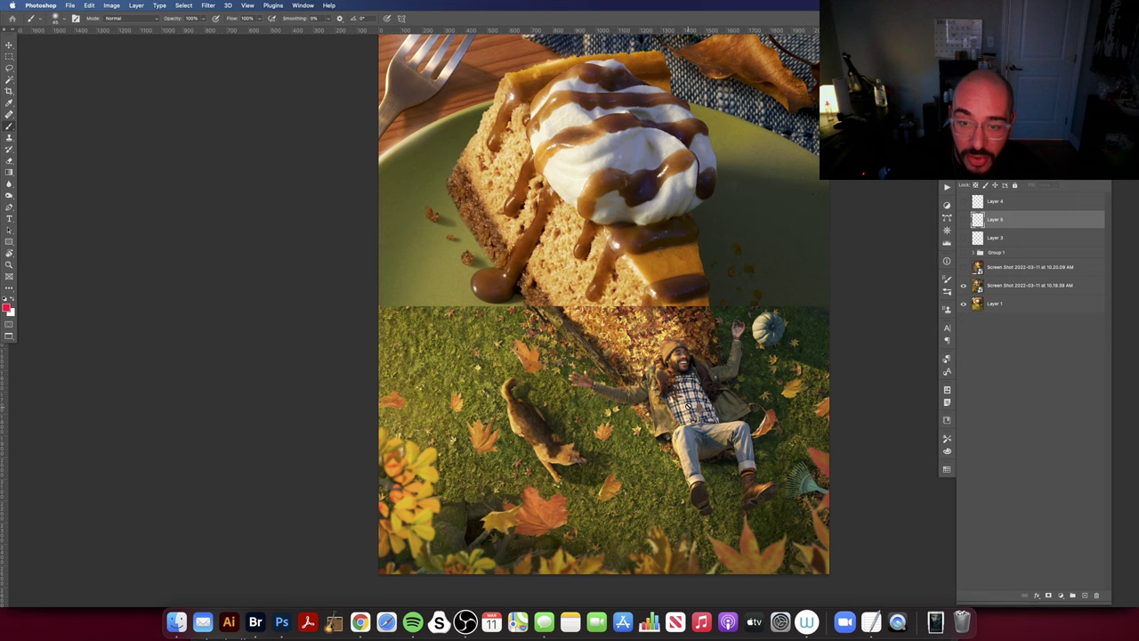
pyautogui.moveTo(681, 398); pyautogui.dragTo(691, 388)
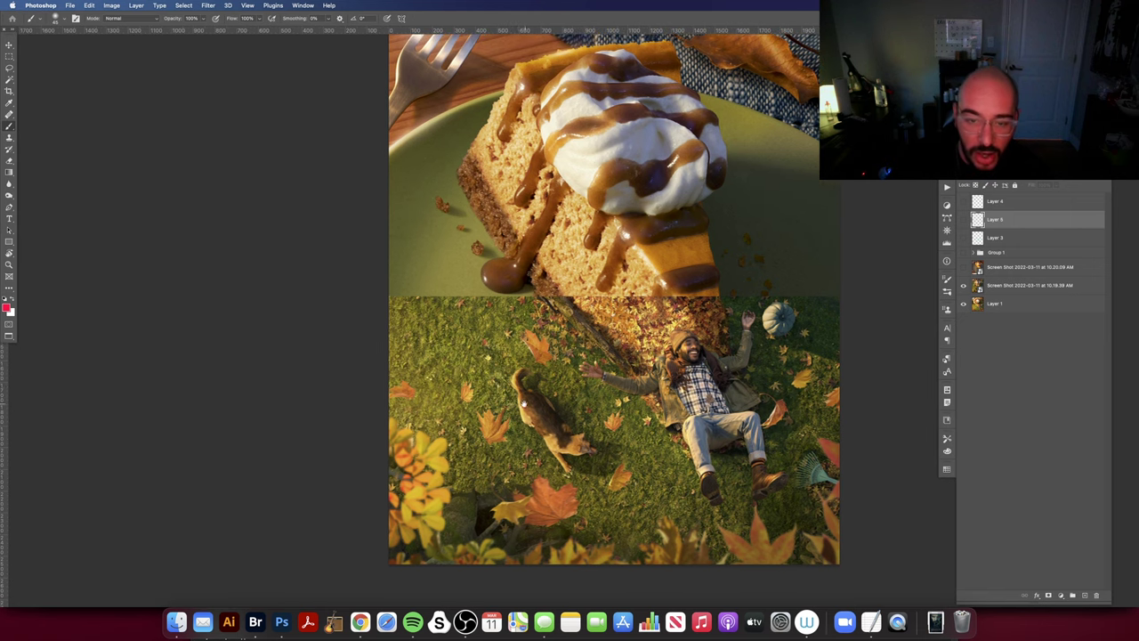
pyautogui.scroll(3, 524, 403)
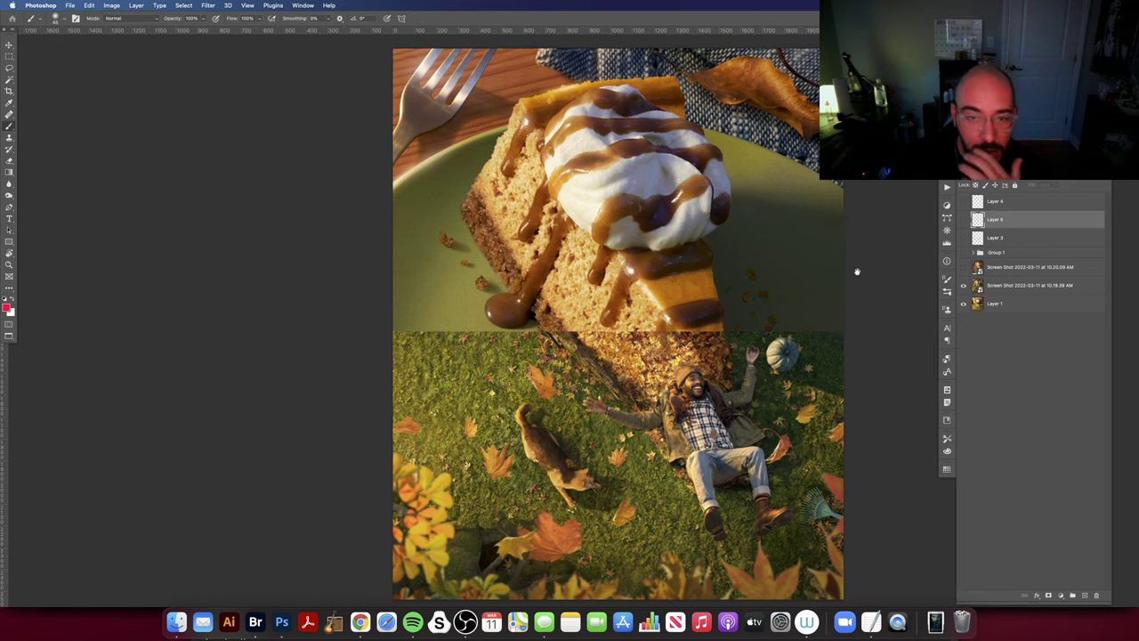
pyautogui.moveTo(856, 271); pyautogui.dragTo(850, 253)
pyautogui.moveTo(683, 357)
pyautogui.mouseDown()
pyautogui.moveTo(677, 348)
pyautogui.moveTo(681, 371)
pyautogui.mouseUp()
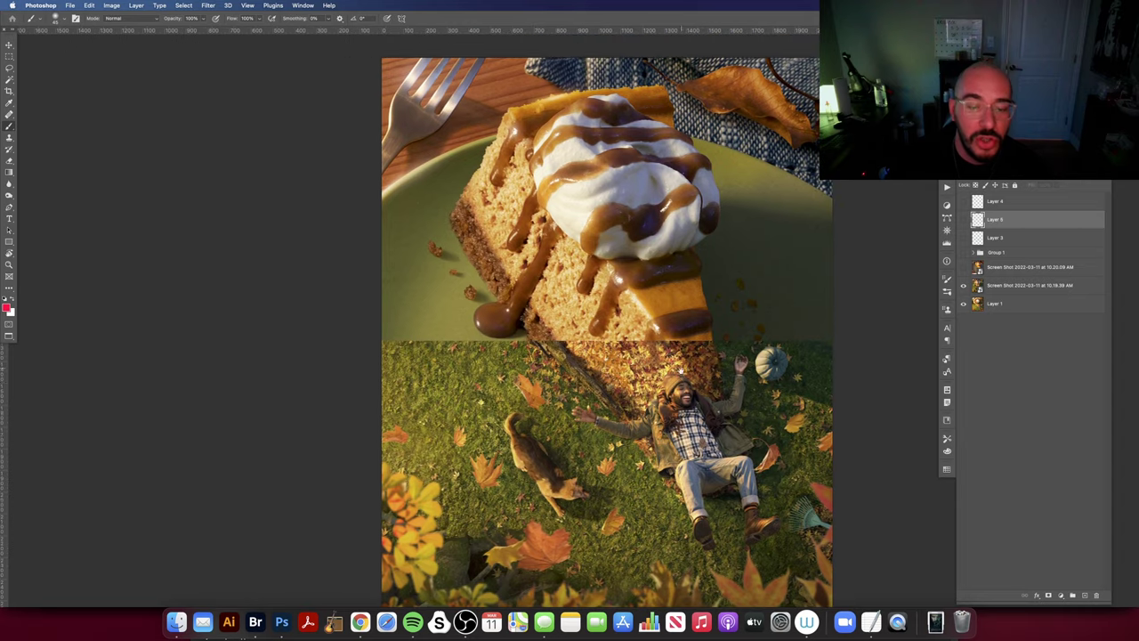
# Show the Group 1 annotations over the composite again, compare them with the image, and hide the group.
pyautogui.scroll(-1, 696, 400)
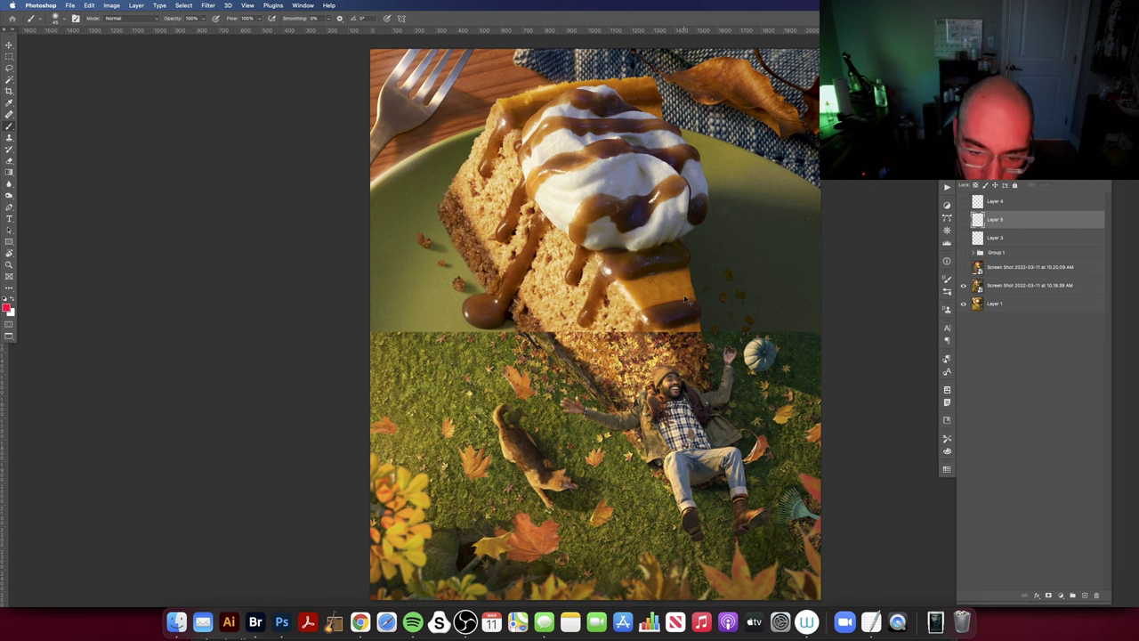
pyautogui.moveTo(827, 305); pyautogui.dragTo(834, 285)
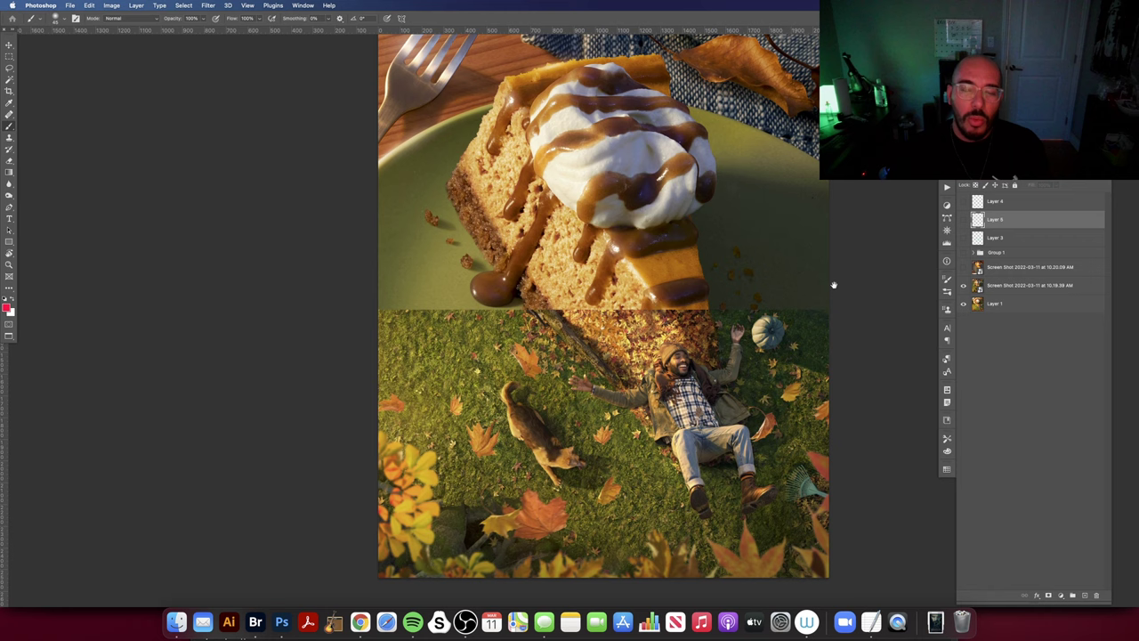
pyautogui.moveTo(704, 224); pyautogui.dragTo(710, 228)
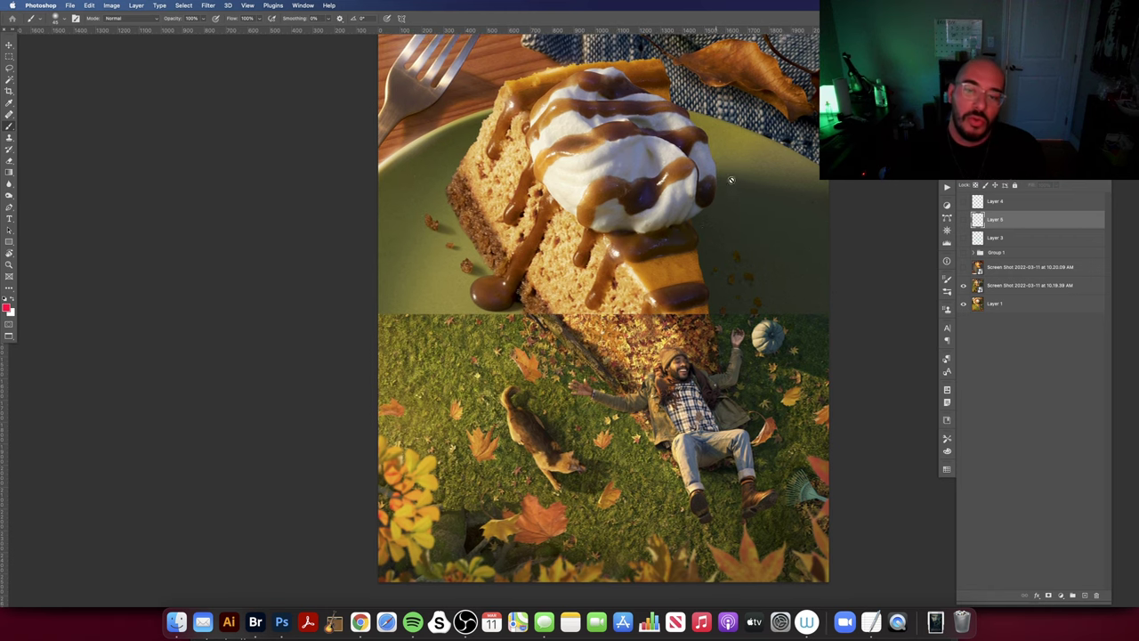
pyautogui.scroll(2, 749, 167)
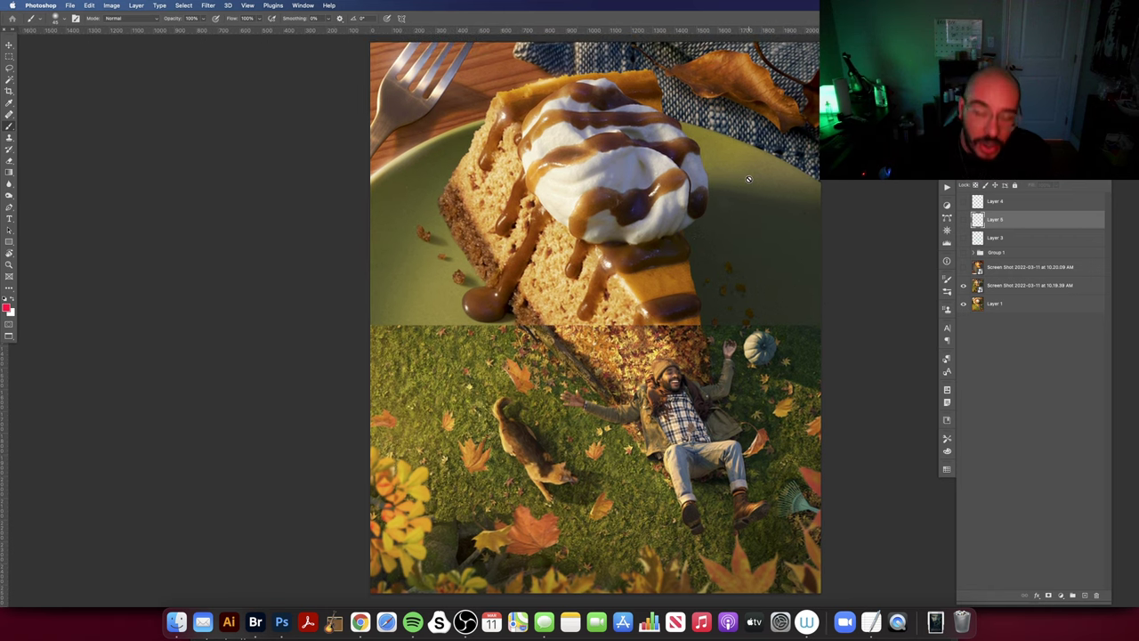
pyautogui.click(963, 254)
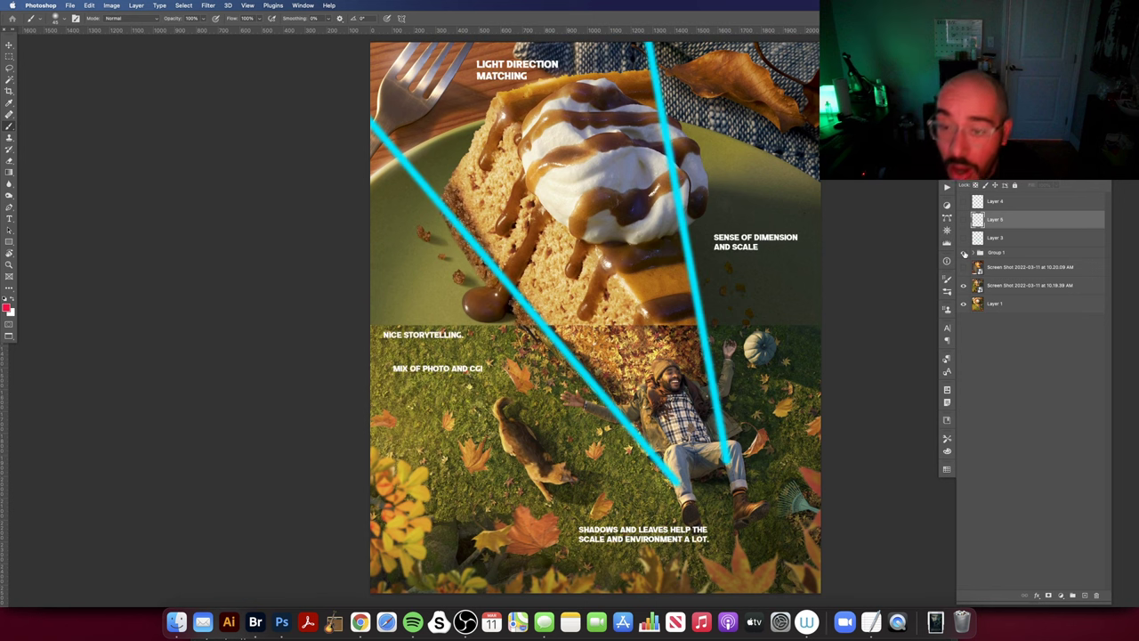
pyautogui.scroll(-2, 810, 258)
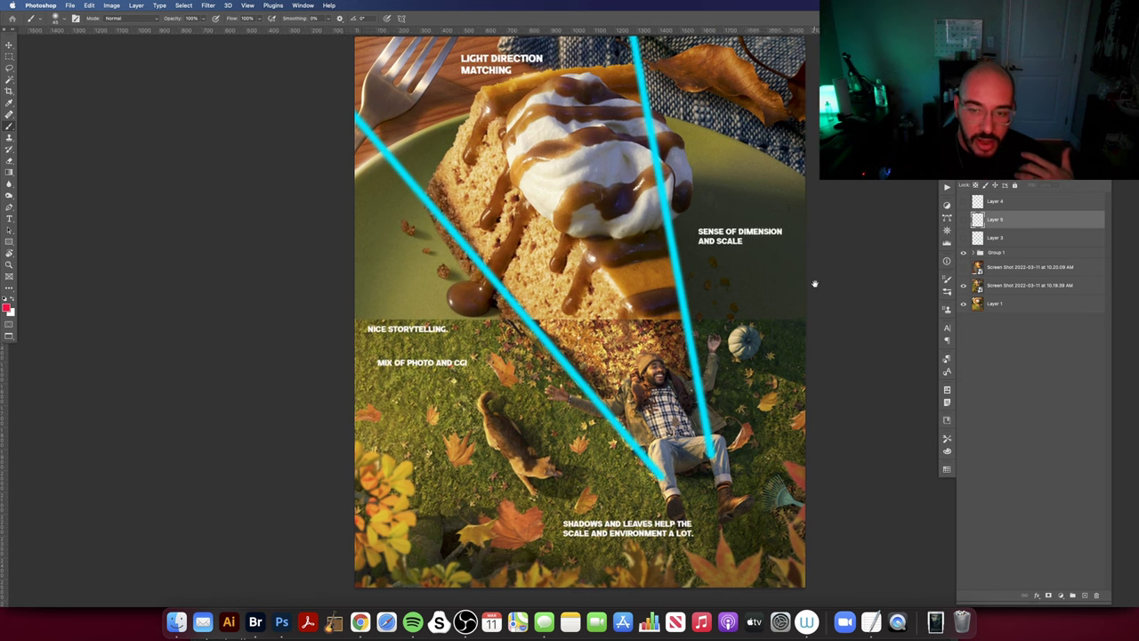
pyautogui.click(963, 253)
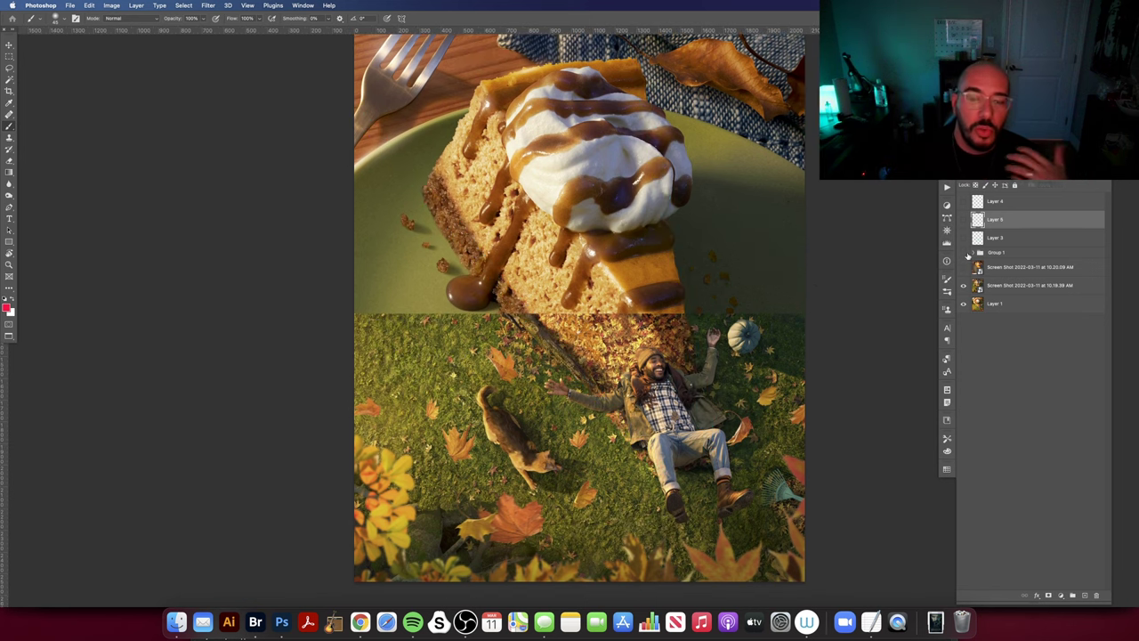
pyautogui.scroll(1, 797, 255)
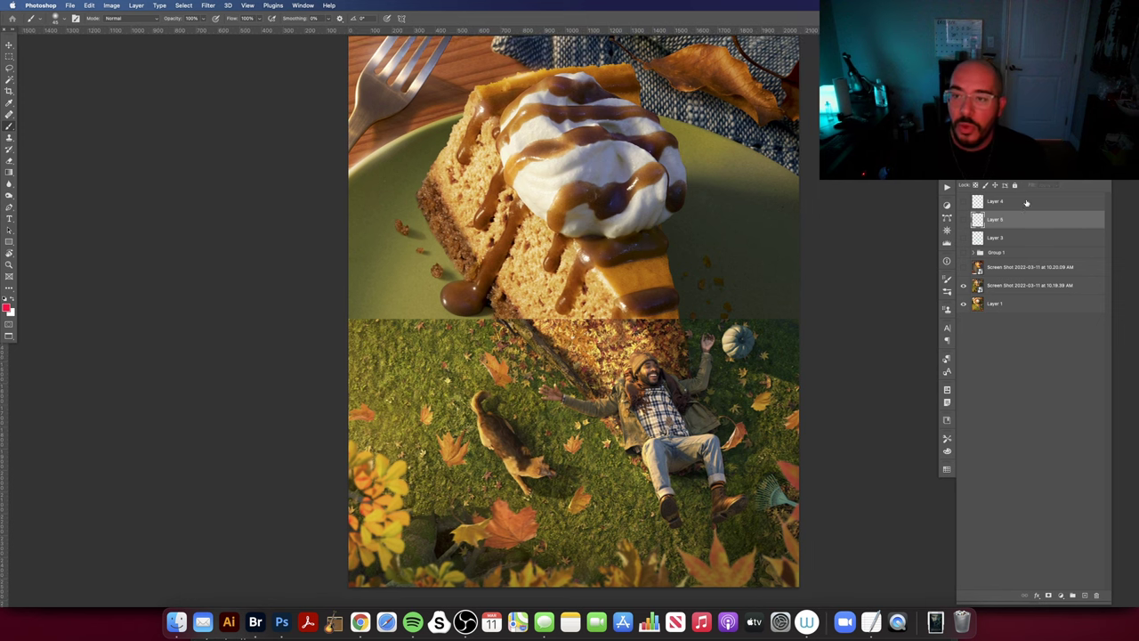
# Add a new empty layer directly above Layer 4.
pyautogui.click(1026, 204)
pyautogui.click(1081, 594)
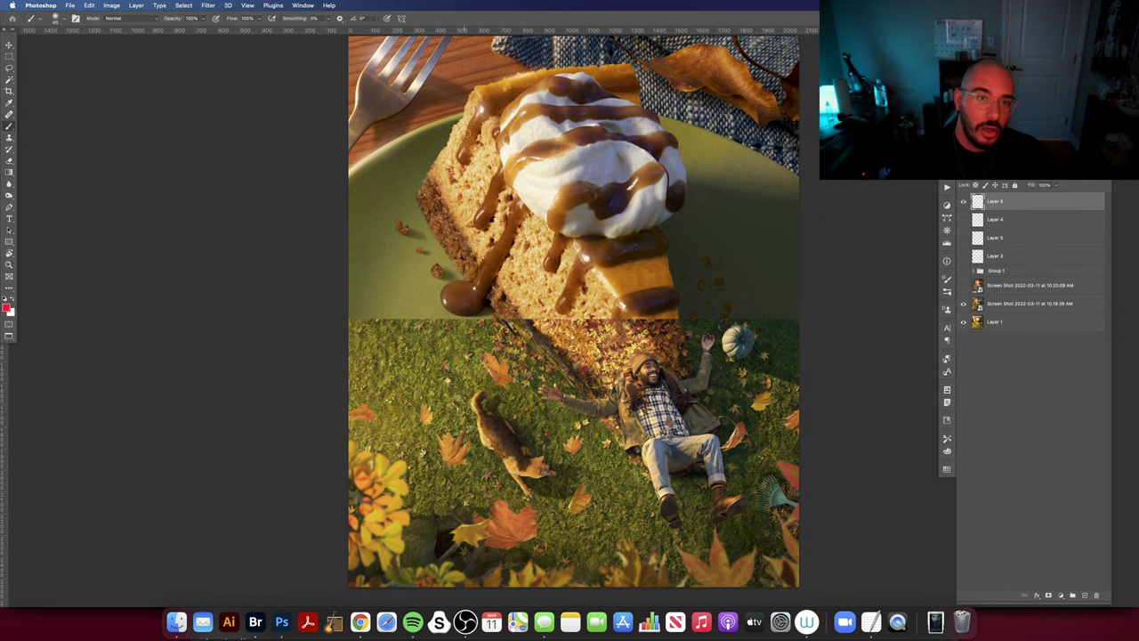
# Try red brush outlines around the cheesecake slice, undoing each one.
pyautogui.moveTo(476, 116)
pyautogui.mouseDown()
pyautogui.moveTo(463, 257)
pyautogui.moveTo(425, 140)
pyautogui.moveTo(680, 222)
pyautogui.moveTo(686, 315)
pyautogui.mouseUp()
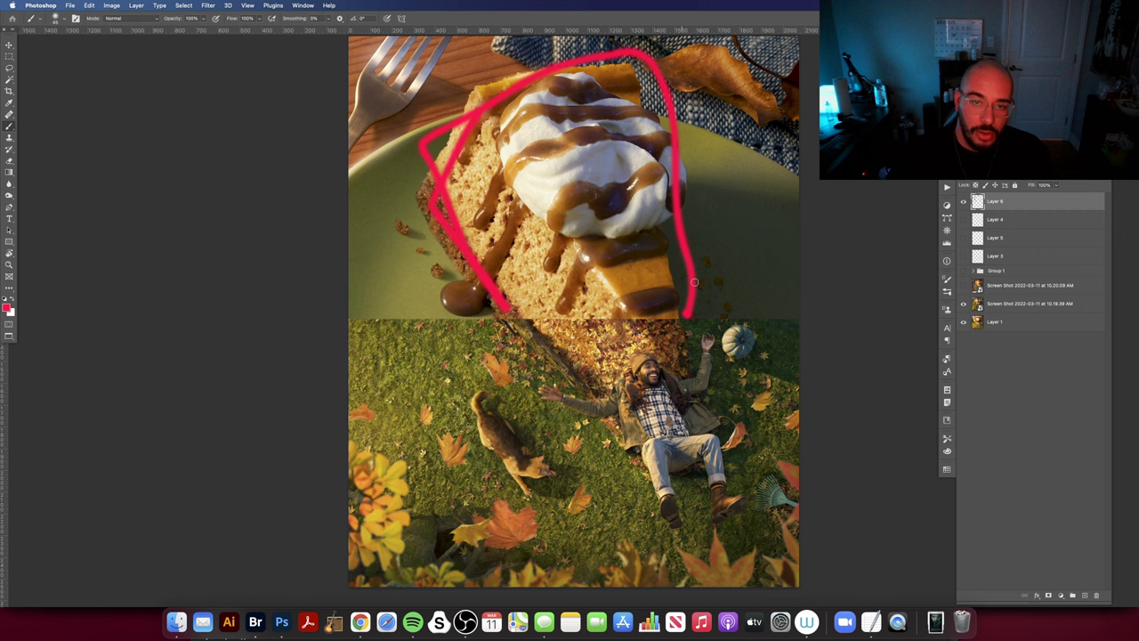
pyautogui.press('super+z')
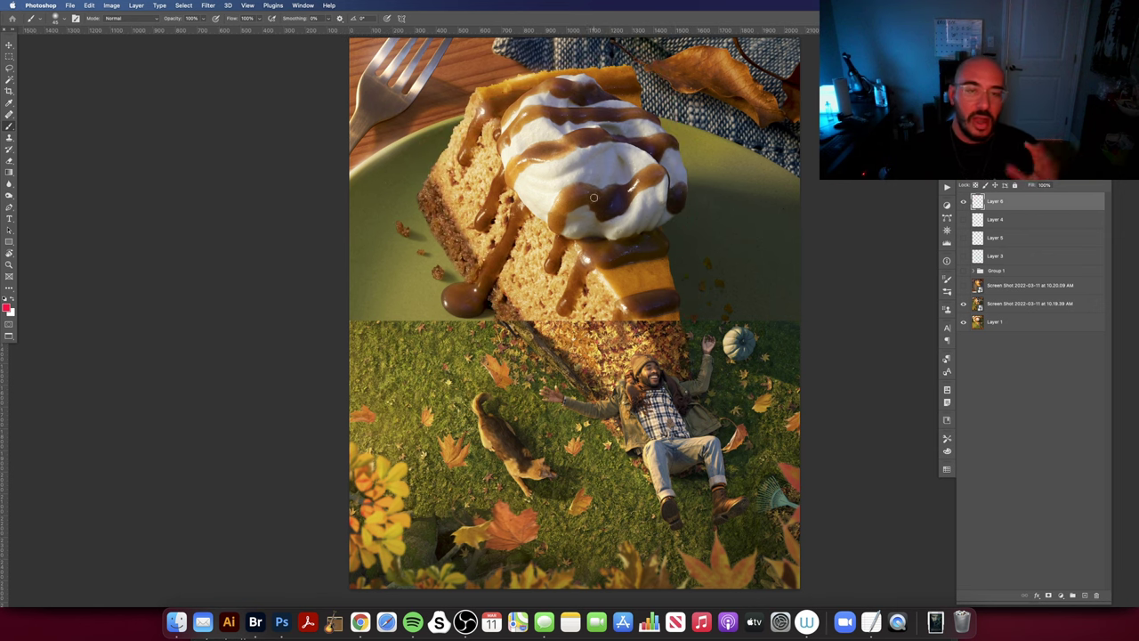
pyautogui.scroll(-2, 594, 198)
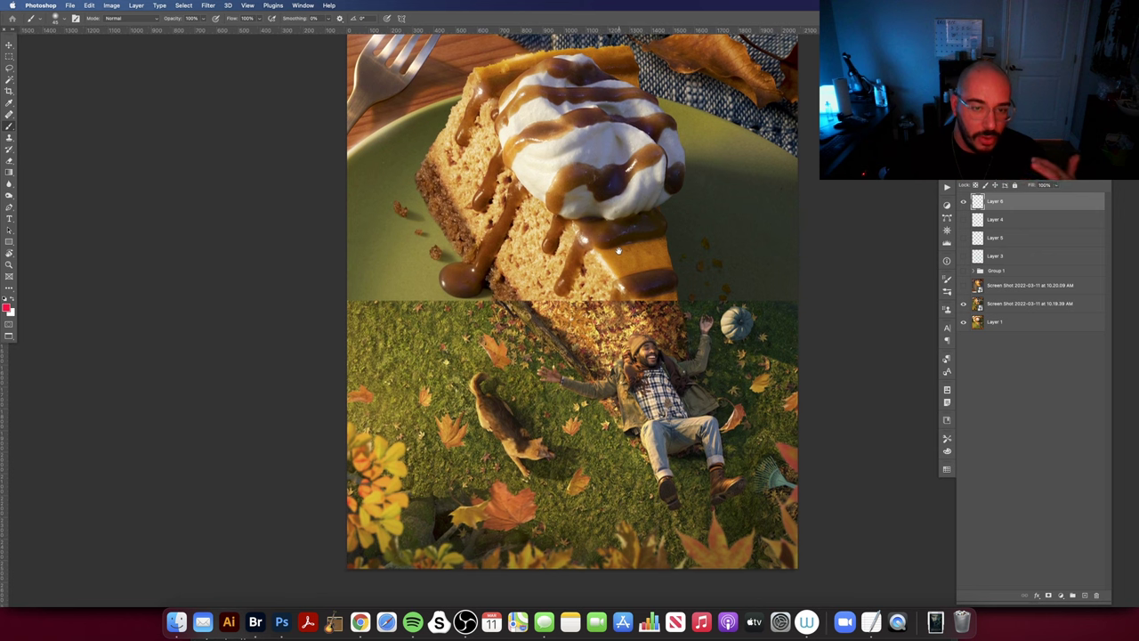
pyautogui.hscroll(2, 618, 252)
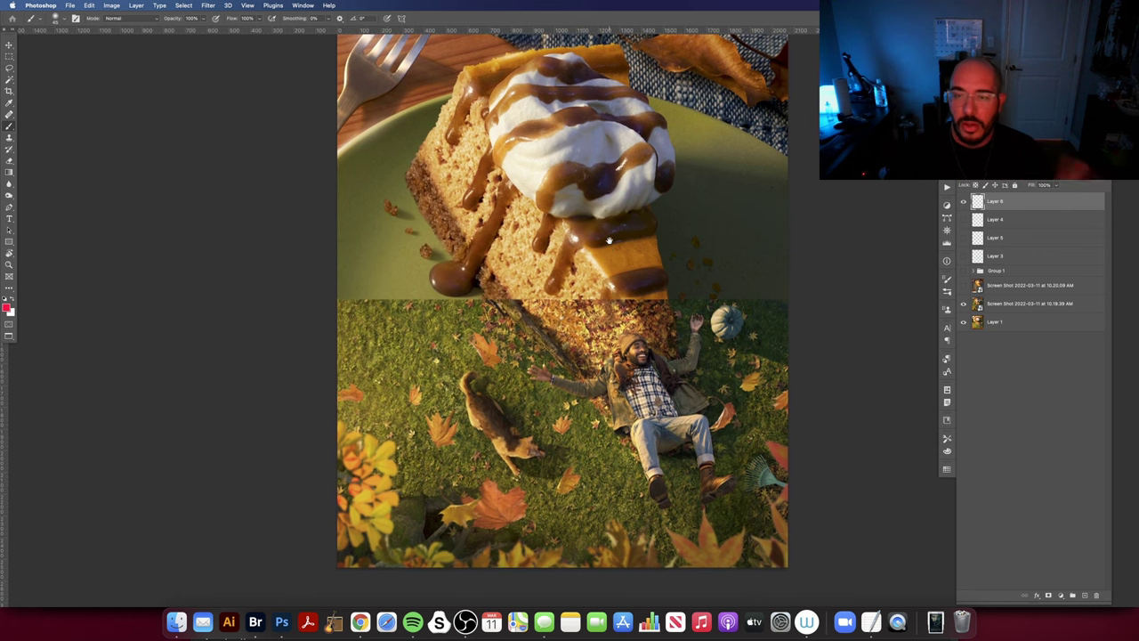
pyautogui.moveTo(465, 76); pyautogui.dragTo(644, 350)
pyautogui.press('super+z')
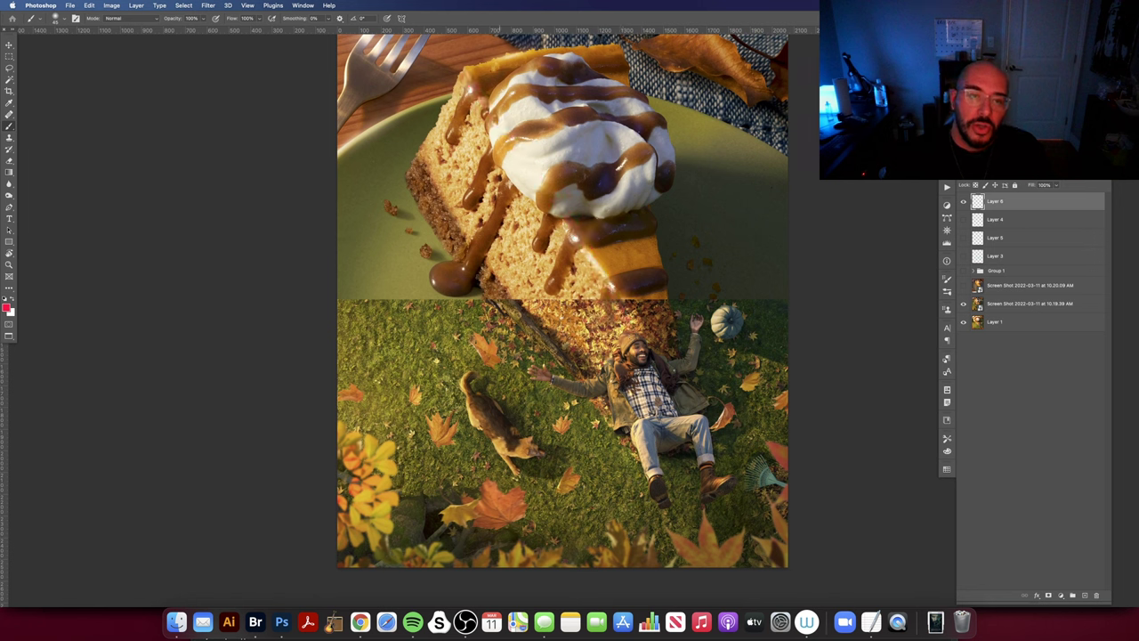
# Outline in red the full wedge from the cheesecake's crust down around the man's legs, and hide the outline's layer.
pyautogui.moveTo(467, 71)
pyautogui.mouseDown()
pyautogui.moveTo(417, 218)
pyautogui.moveTo(570, 357)
pyautogui.moveTo(628, 443)
pyautogui.moveTo(690, 444)
pyautogui.moveTo(651, 222)
pyautogui.moveTo(664, 139)
pyautogui.moveTo(616, 57)
pyautogui.moveTo(514, 61)
pyautogui.moveTo(465, 89)
pyautogui.mouseUp()
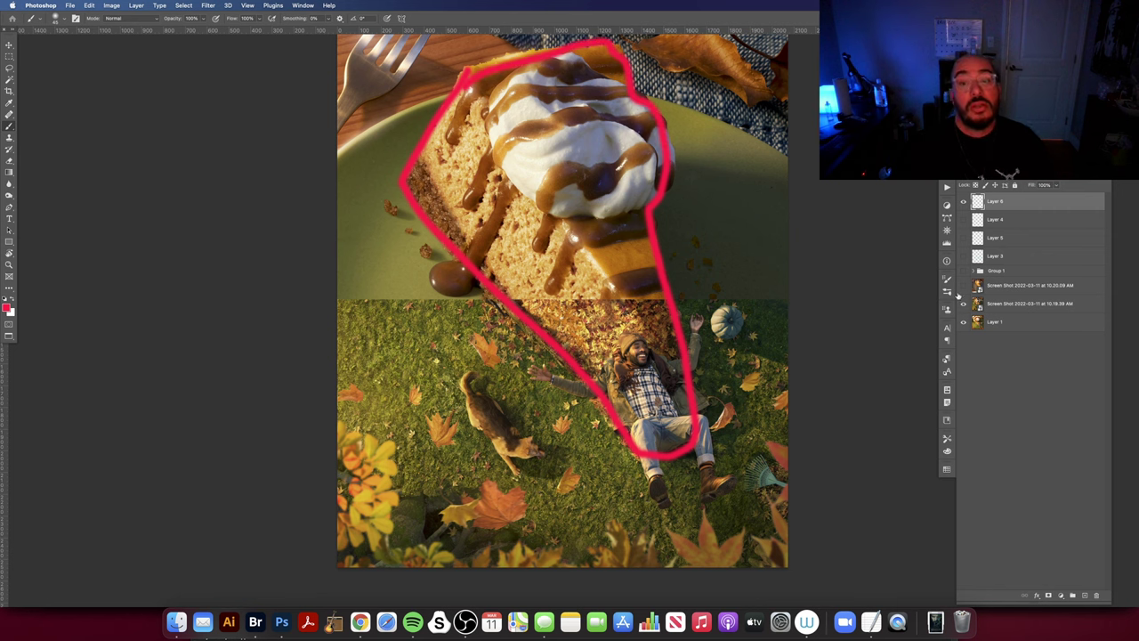
pyautogui.moveTo(816, 245); pyautogui.dragTo(825, 252)
pyautogui.click(961, 203)
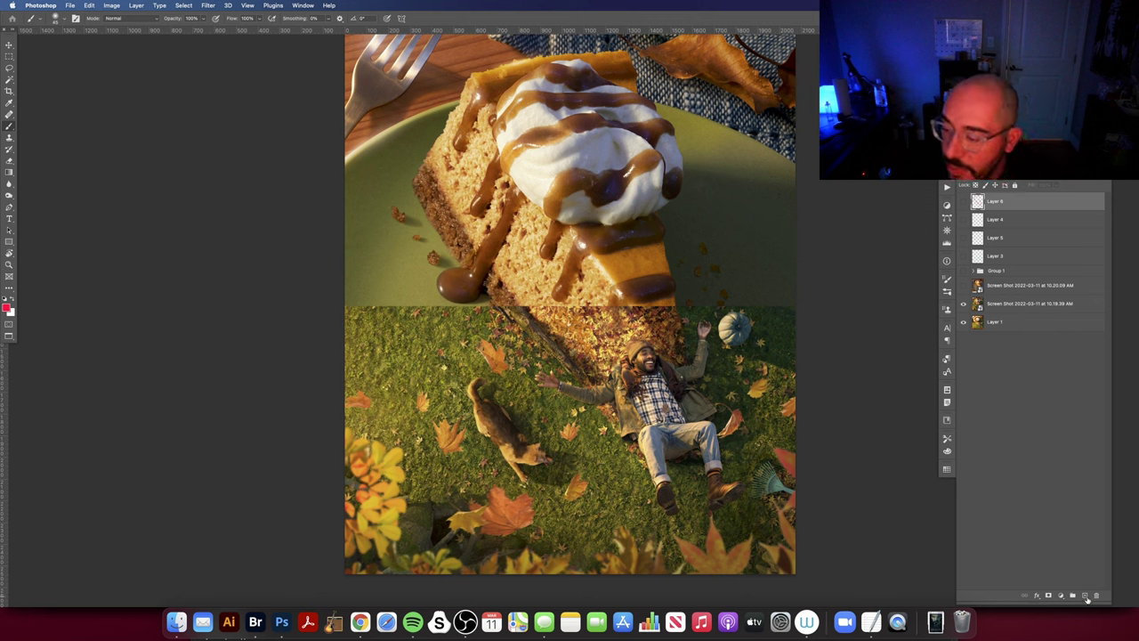
# Add a new top layer and try red strokes where the cheesecake meets the grass scene, undoing them.
pyautogui.click(1085, 595)
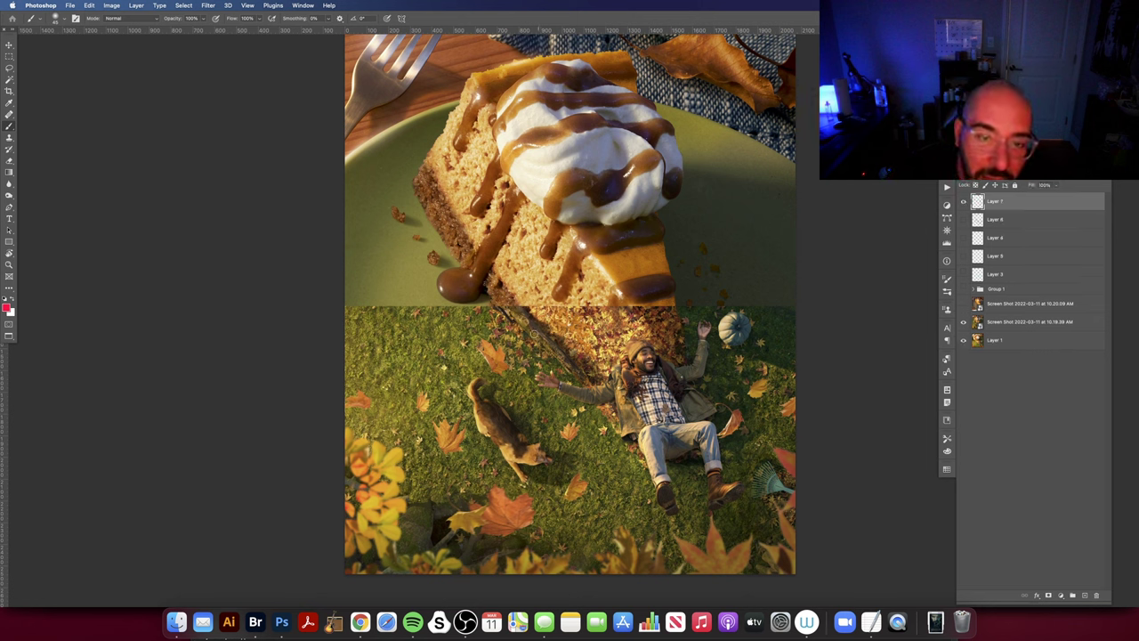
pyautogui.moveTo(513, 310)
pyautogui.mouseDown()
pyautogui.moveTo(587, 378)
pyautogui.moveTo(614, 426)
pyautogui.moveTo(597, 367)
pyautogui.moveTo(614, 378)
pyautogui.moveTo(623, 320)
pyautogui.moveTo(678, 360)
pyautogui.moveTo(676, 311)
pyautogui.mouseUp()
pyautogui.press('super+z')
pyautogui.press('super+z')
pyautogui.hscroll(-2, 676, 311)
pyautogui.press('super+z')
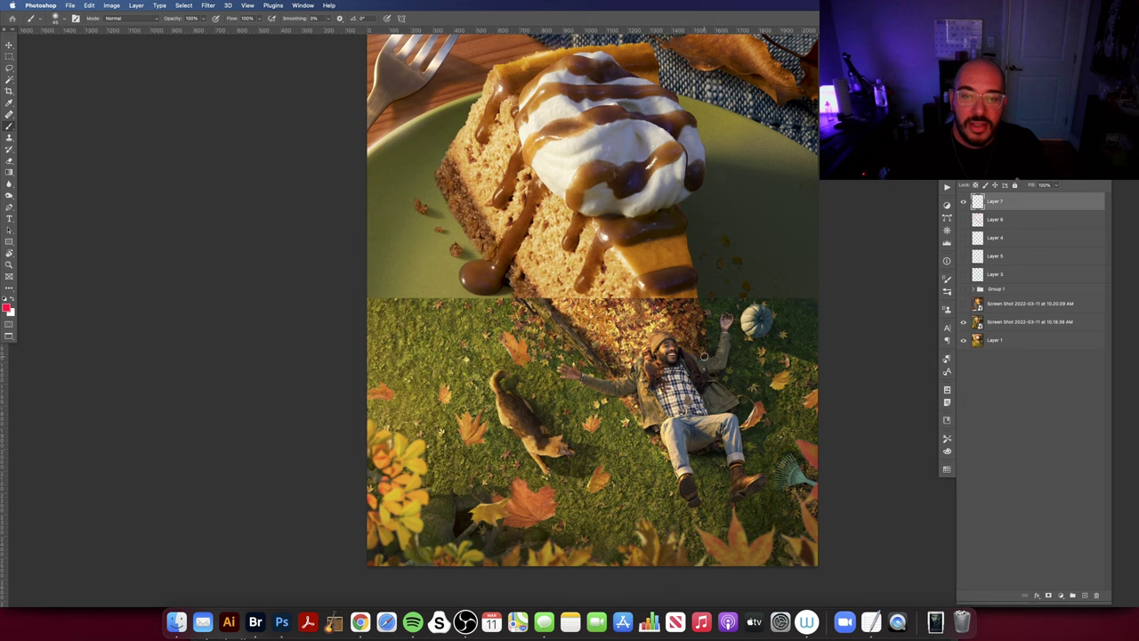
# Examine the unannotated composite, from the cheesecake through the leaf pile to the man, pumpkin and grass.
pyautogui.moveTo(693, 400); pyautogui.dragTo(701, 403)
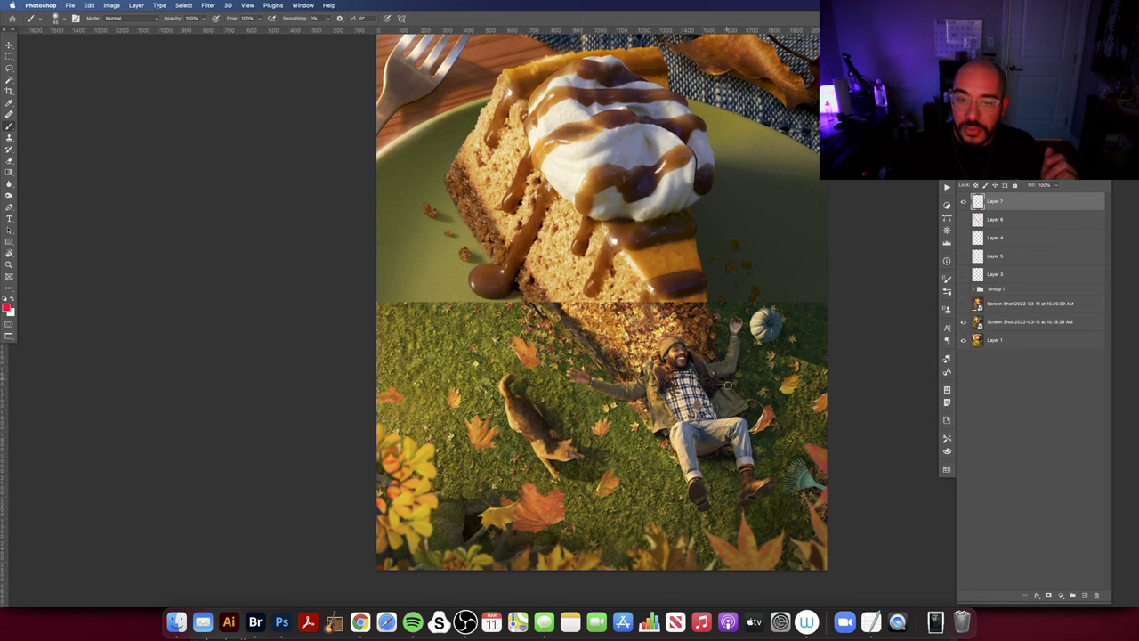
pyautogui.hscroll(-2, 623, 353)
pyautogui.scroll(-1, 623, 353)
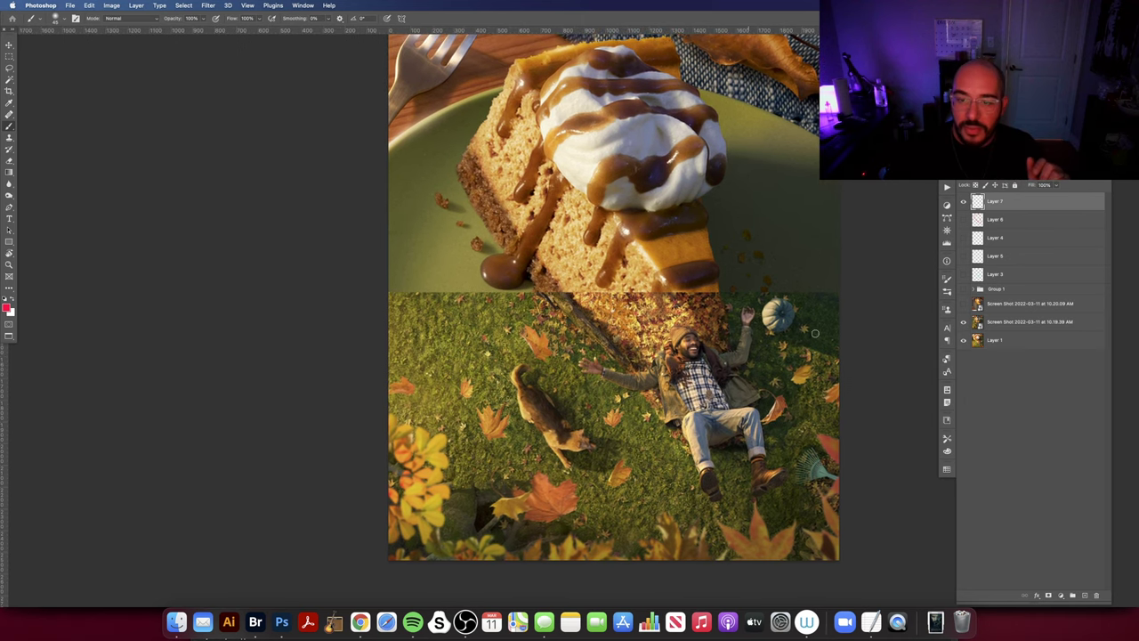
pyautogui.hscroll(-2, 791, 329)
pyautogui.scroll(1, 792, 329)
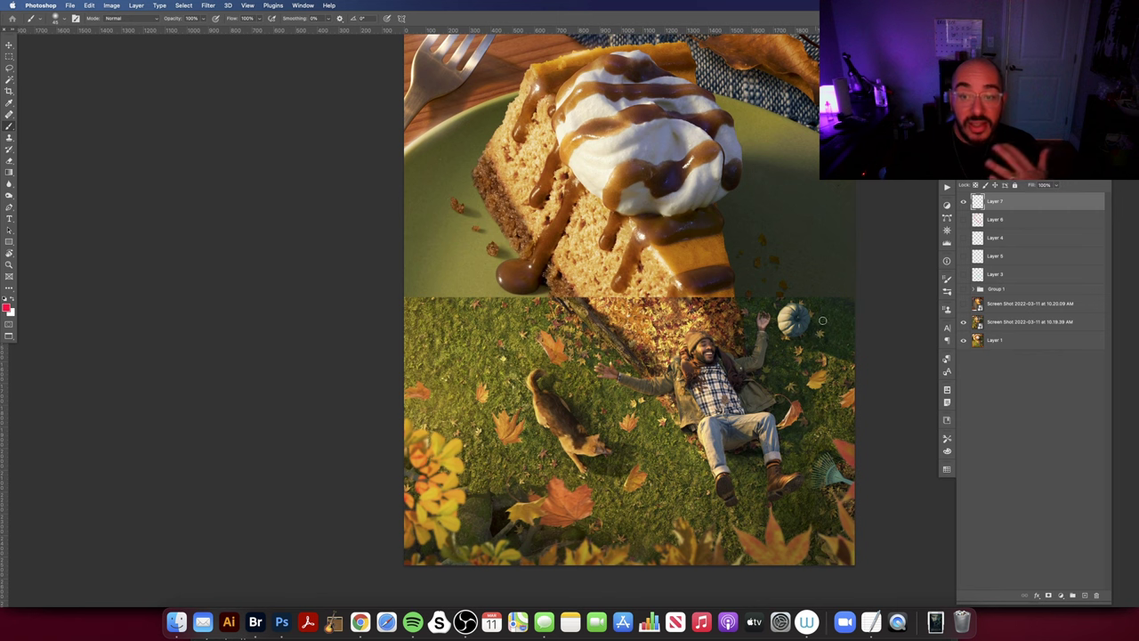
pyautogui.hscroll(2, 826, 329)
pyautogui.scroll(1, 826, 329)
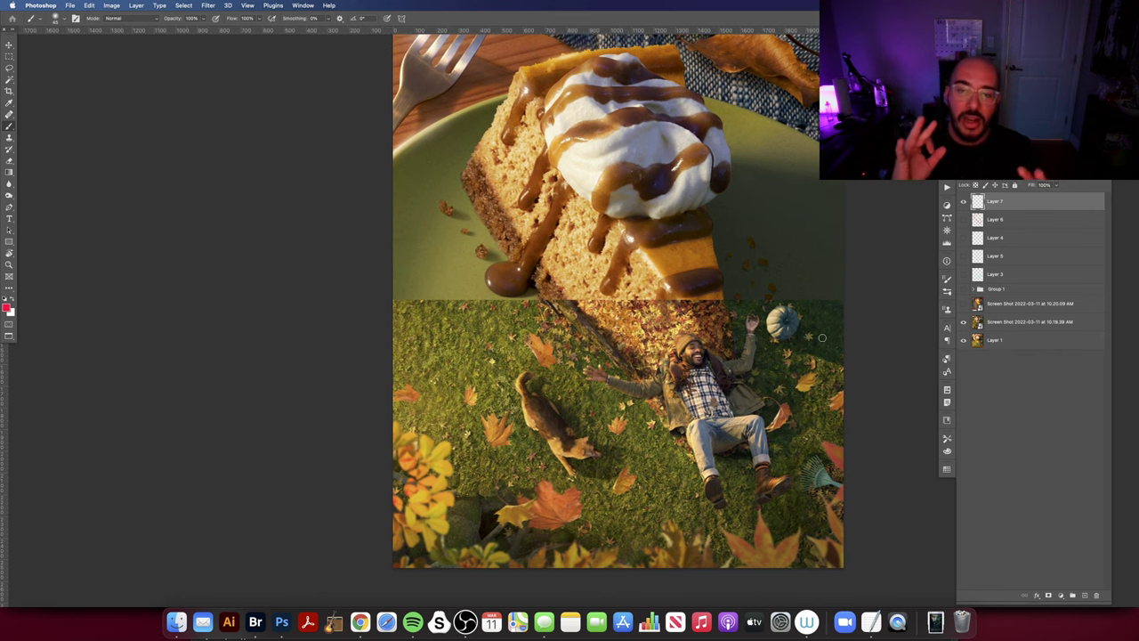
pyautogui.hscroll(2, 711, 305)
pyautogui.scroll(2, 711, 305)
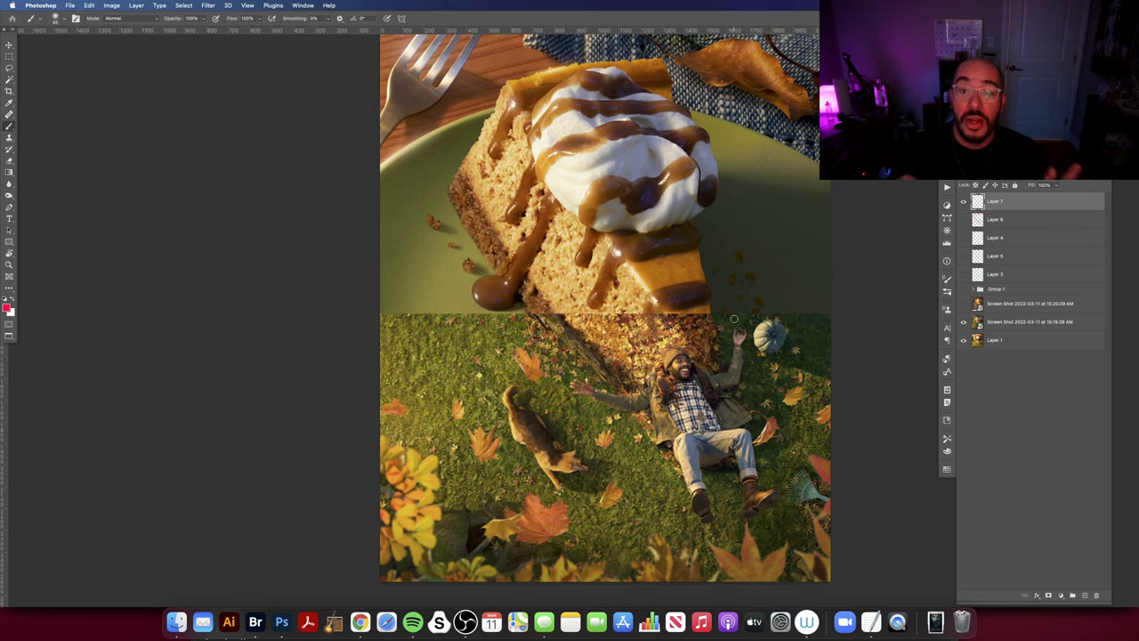
pyautogui.hscroll(2, 698, 318)
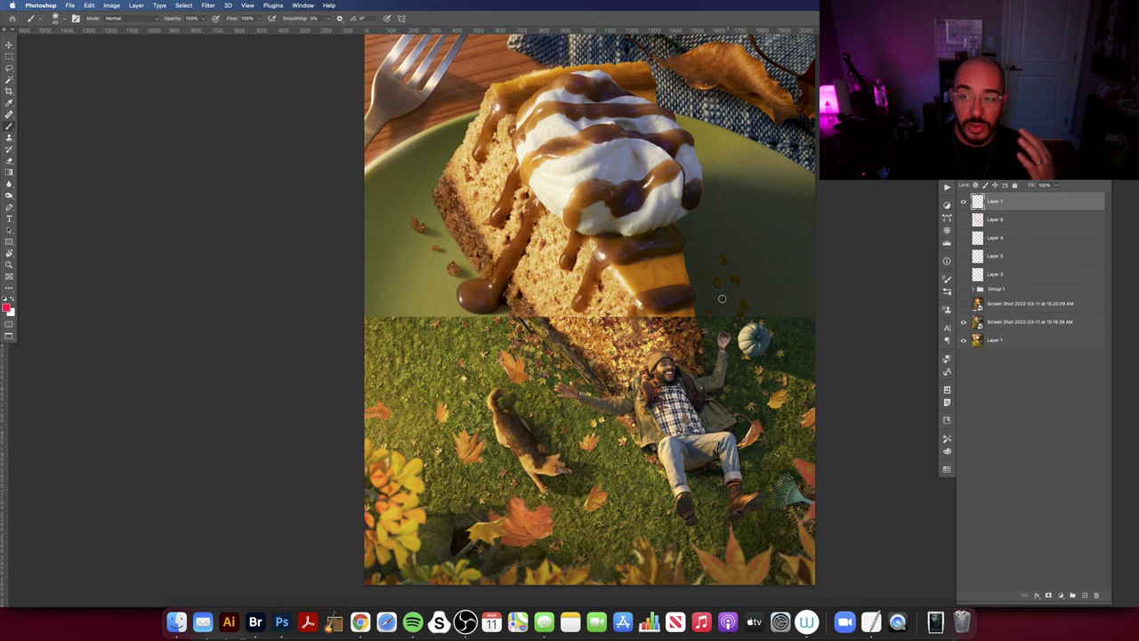
pyautogui.hscroll(-2, 651, 265)
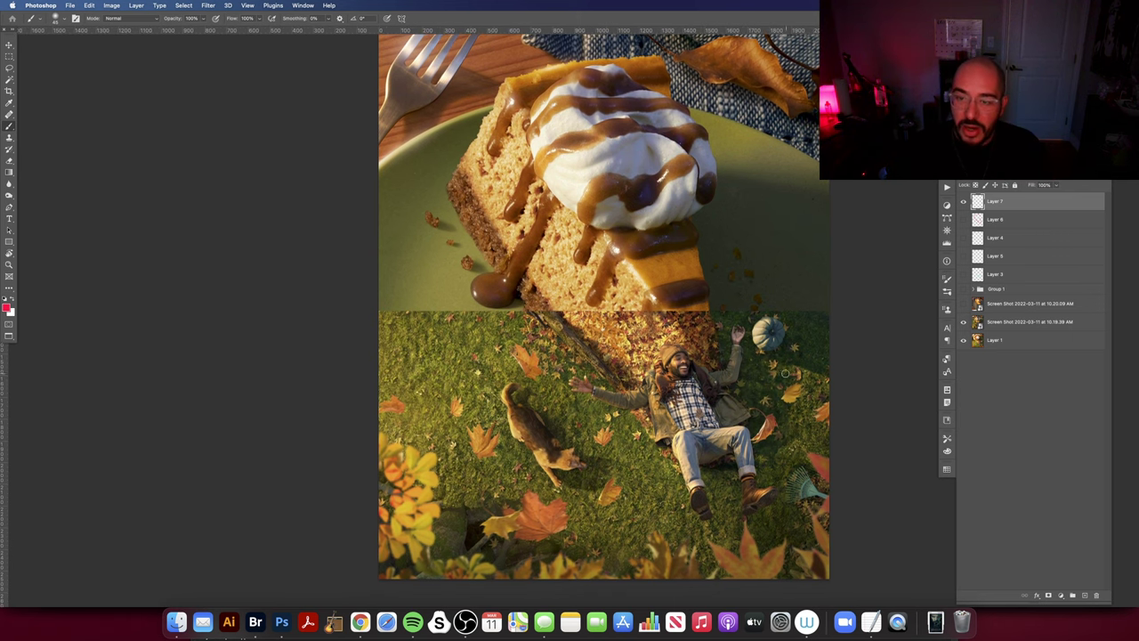
pyautogui.hscroll(-1, 763, 387)
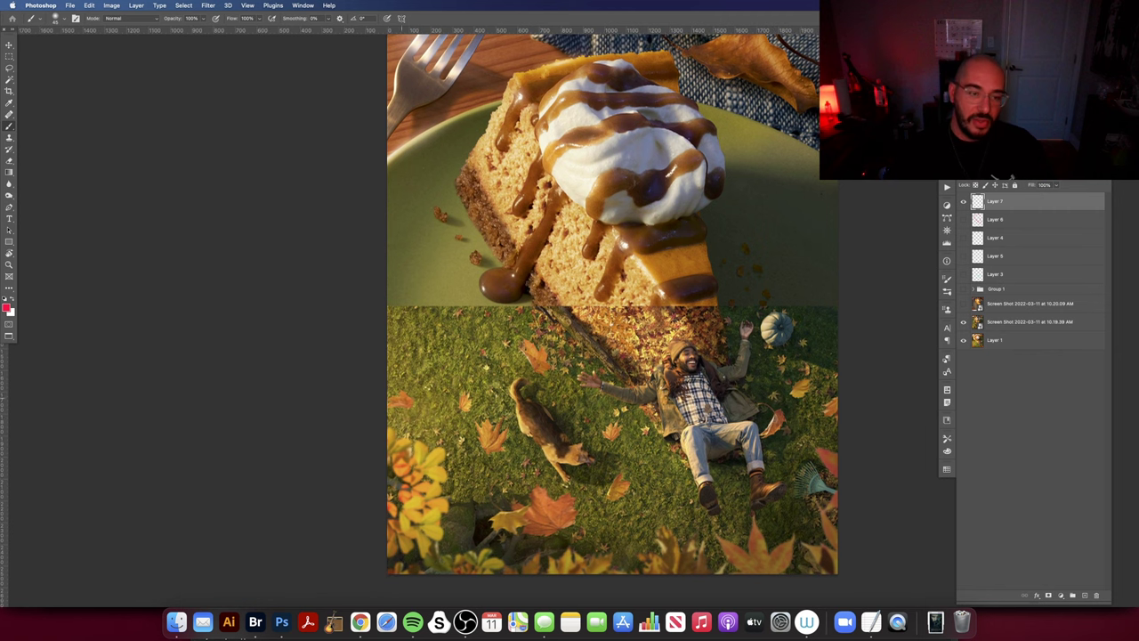
# Trace a jagged red line along the upper edge of the foreground flowers and leaves across the composite's full width.
pyautogui.moveTo(390, 401)
pyautogui.mouseDown()
pyautogui.moveTo(434, 457)
pyautogui.moveTo(450, 532)
pyautogui.moveTo(505, 557)
pyautogui.moveTo(637, 551)
pyautogui.moveTo(671, 538)
pyautogui.moveTo(726, 546)
pyautogui.moveTo(836, 525)
pyautogui.mouseUp()
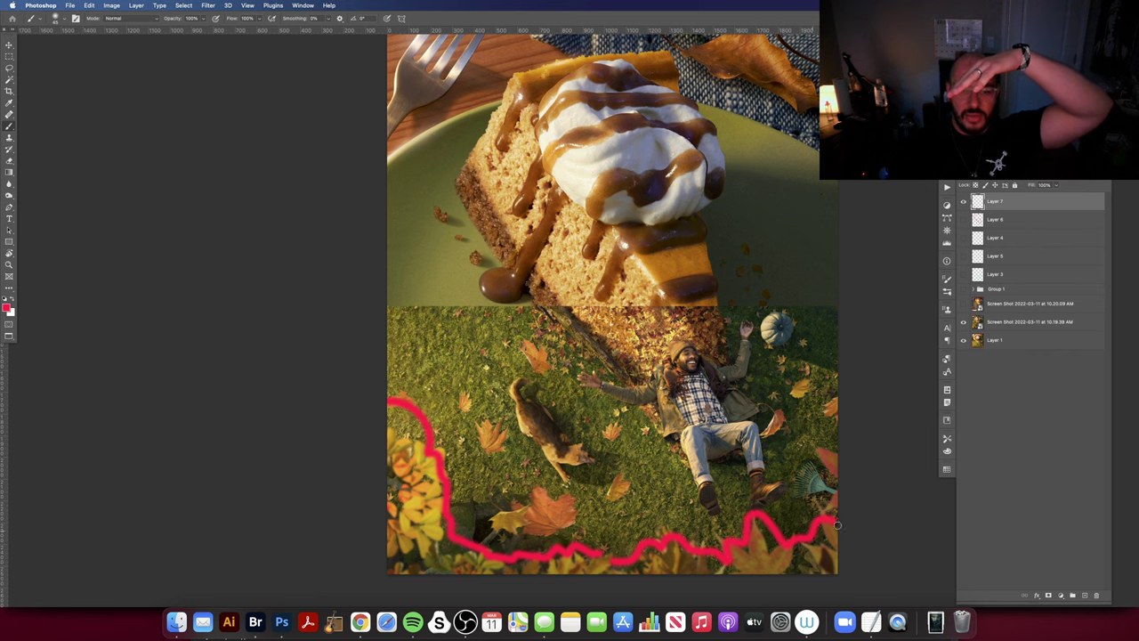
pyautogui.moveTo(676, 516); pyautogui.dragTo(697, 491)
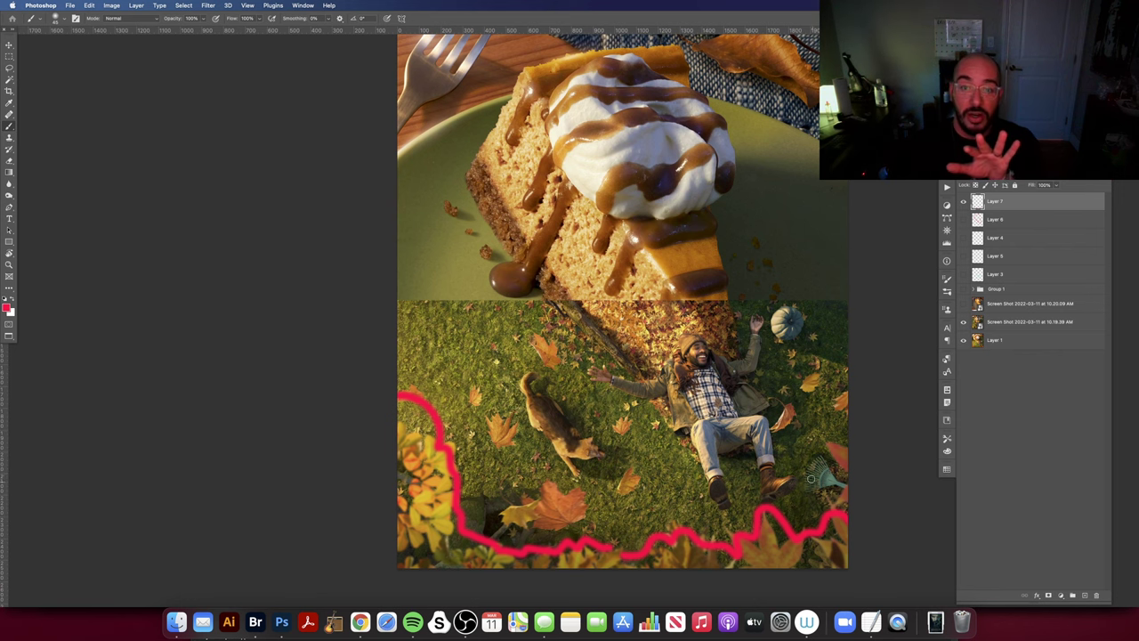
pyautogui.scroll(-2, 810, 478)
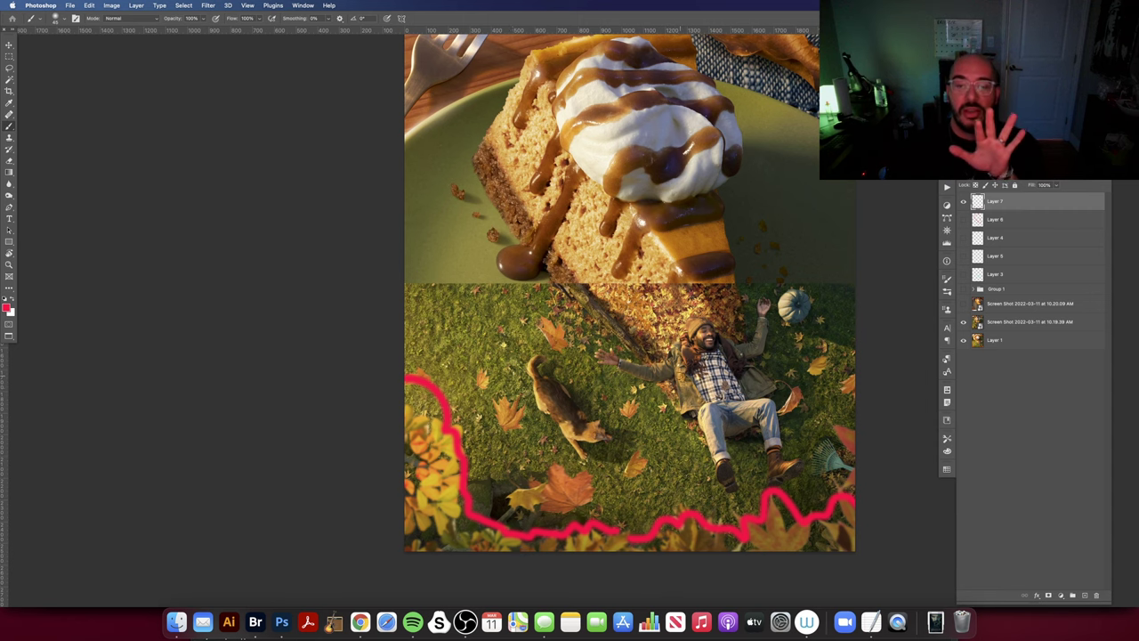
pyautogui.scroll(-2, 690, 422)
pyautogui.hscroll(2, 690, 422)
pyautogui.scroll(2, 688, 421)
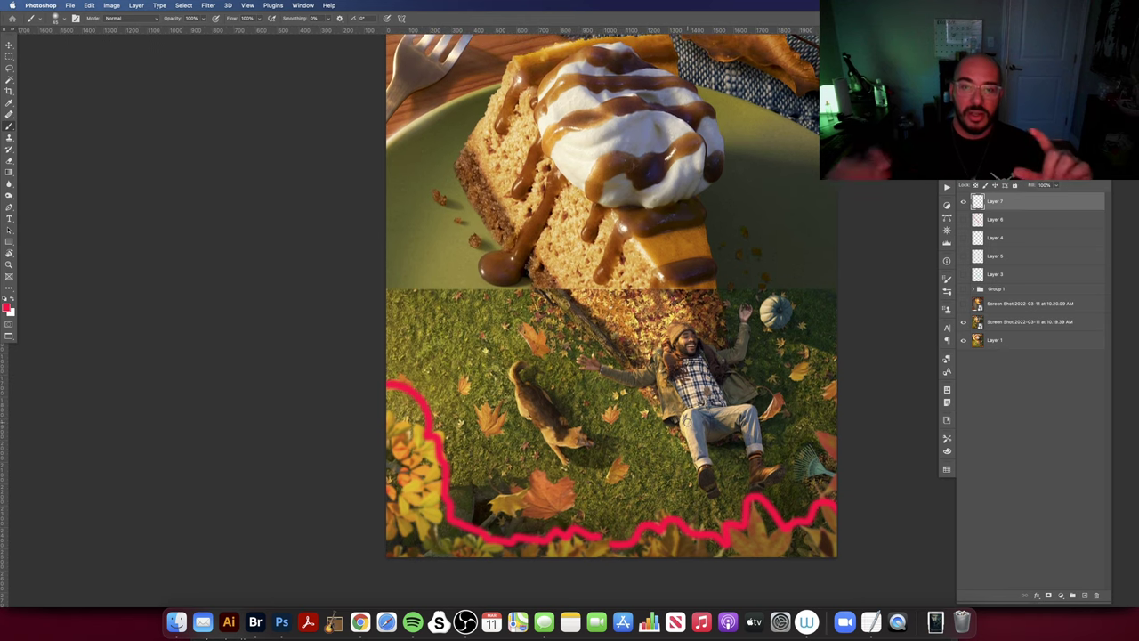
# Try a red brush mark over the cheesecake's whipped cream, and undo it.
pyautogui.moveTo(800, 247); pyautogui.dragTo(792, 256)
pyautogui.moveTo(631, 111)
pyautogui.mouseDown()
pyautogui.moveTo(645, 120)
pyautogui.moveTo(591, 120)
pyautogui.moveTo(587, 136)
pyautogui.moveTo(603, 129)
pyautogui.mouseUp()
pyautogui.press('super+z')
pyautogui.press('super+z')
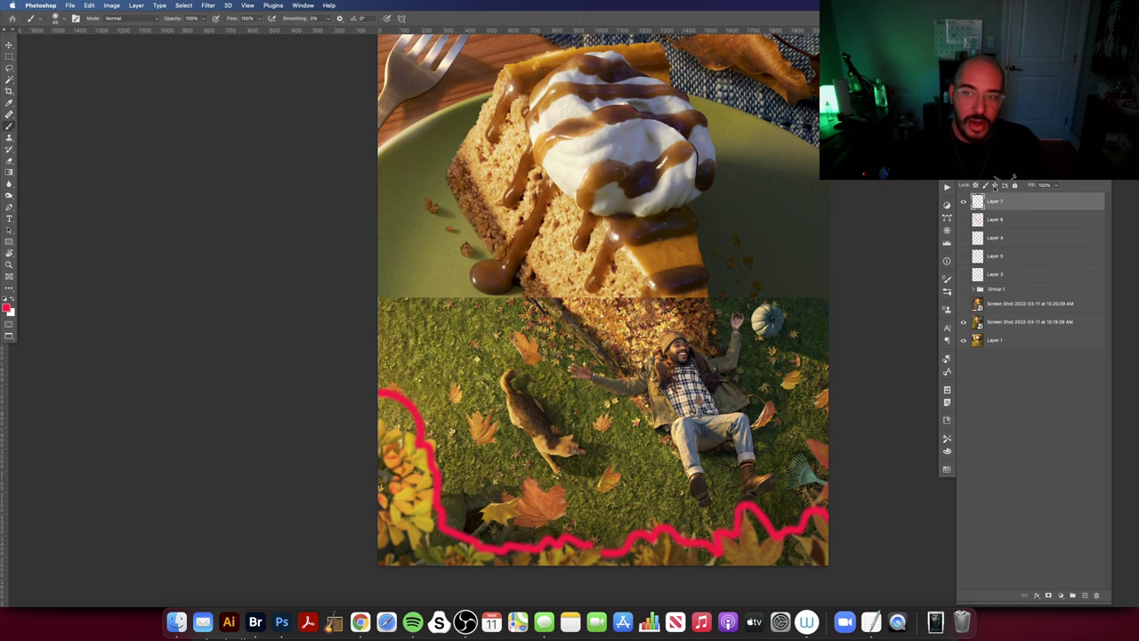
# Hide the layer holding the red foliage line and add a new empty layer above it.
pyautogui.click(962, 204)
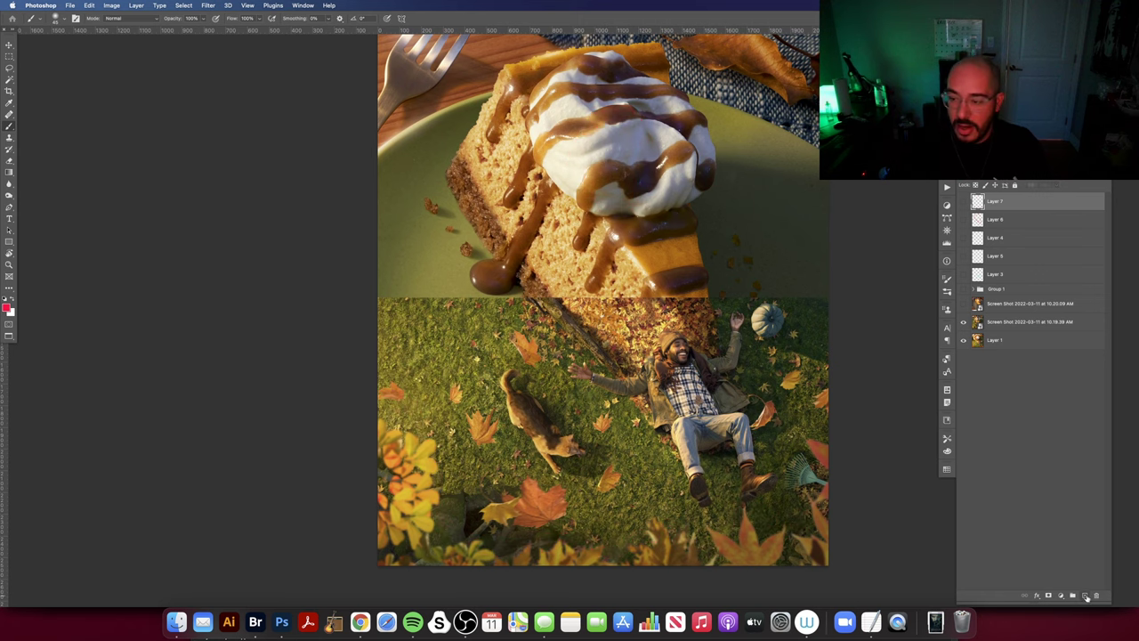
pyautogui.click(1086, 596)
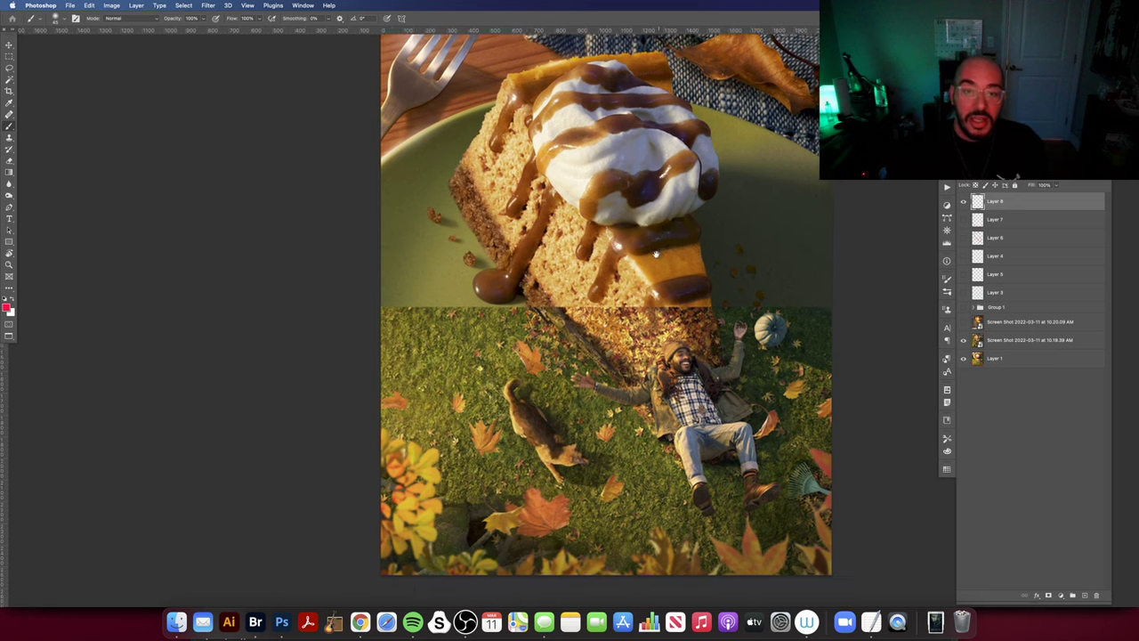
pyautogui.moveTo(656, 253); pyautogui.dragTo(653, 249)
# Try circling in red the transition from the cheesecake's tip through the leaves to the man, and undo the marks.
pyautogui.moveTo(688, 184)
pyautogui.mouseDown()
pyautogui.moveTo(669, 177)
pyautogui.moveTo(700, 222)
pyautogui.moveTo(686, 240)
pyautogui.moveTo(621, 226)
pyautogui.mouseUp()
pyautogui.press('super+z')
pyautogui.press('super+z')
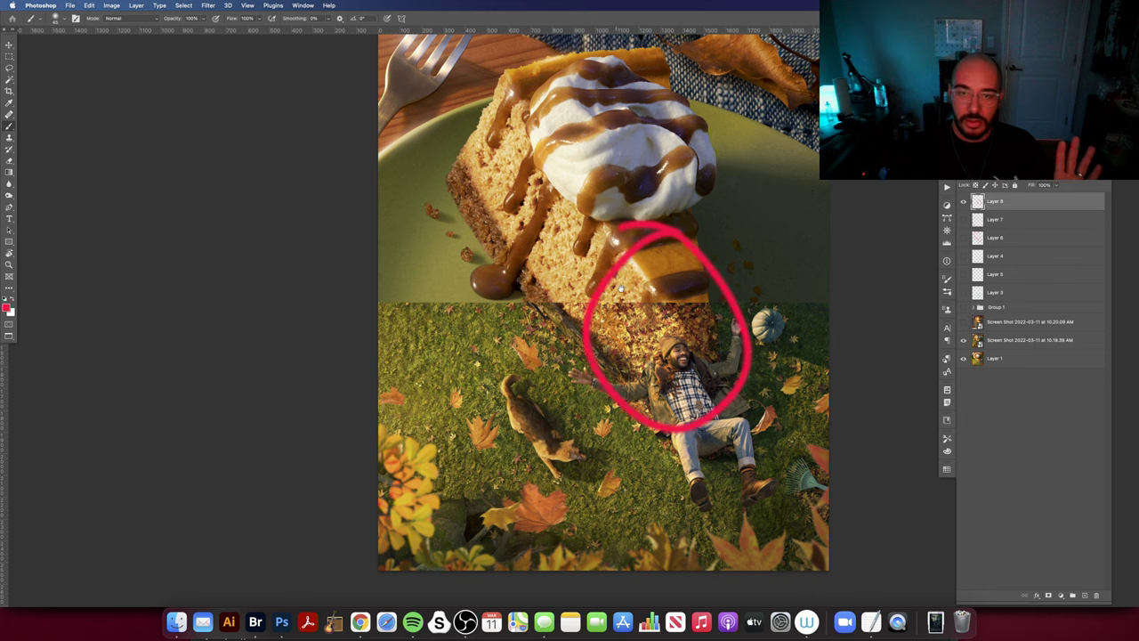
pyautogui.moveTo(621, 289); pyautogui.dragTo(648, 303)
pyautogui.press('super+z')
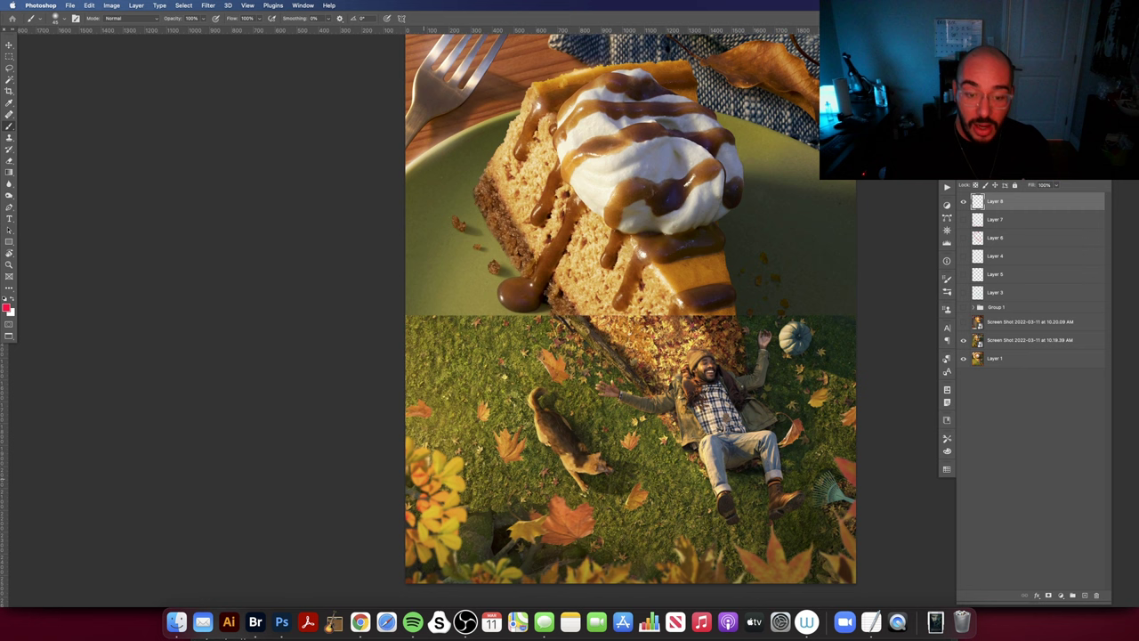
# Scribble red brush marks over the dark rocks beside the yellow foreground flowers, and hide the layer holding them.
pyautogui.scroll(-2, 471, 514)
pyautogui.moveTo(472, 532)
pyautogui.mouseDown()
pyautogui.moveTo(480, 500)
pyautogui.moveTo(478, 531)
pyautogui.moveTo(485, 504)
pyautogui.moveTo(500, 498)
pyautogui.mouseUp()
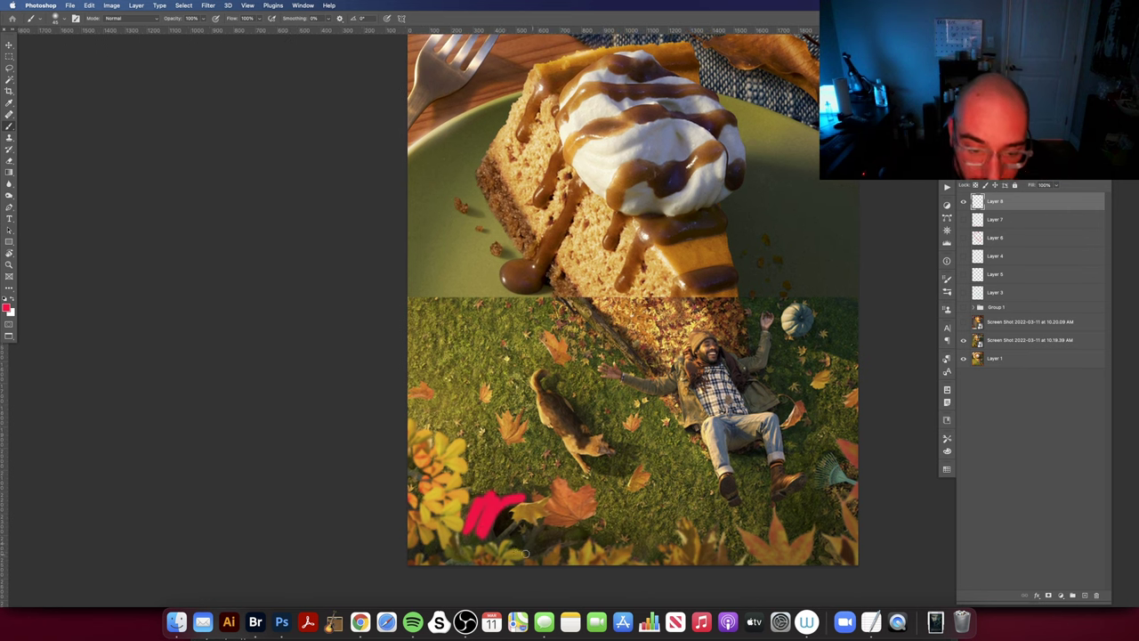
pyautogui.press('super+z')
pyautogui.moveTo(513, 548)
pyautogui.mouseDown()
pyautogui.moveTo(594, 538)
pyautogui.moveTo(560, 539)
pyautogui.mouseUp()
pyautogui.press('super+z')
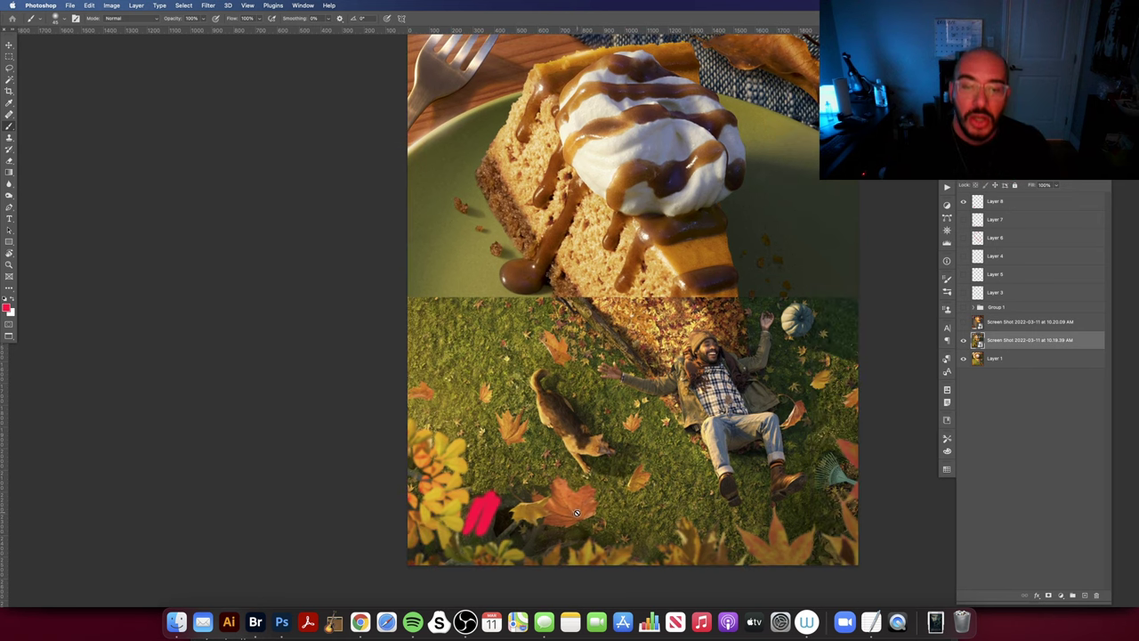
pyautogui.moveTo(815, 340); pyautogui.dragTo(800, 347)
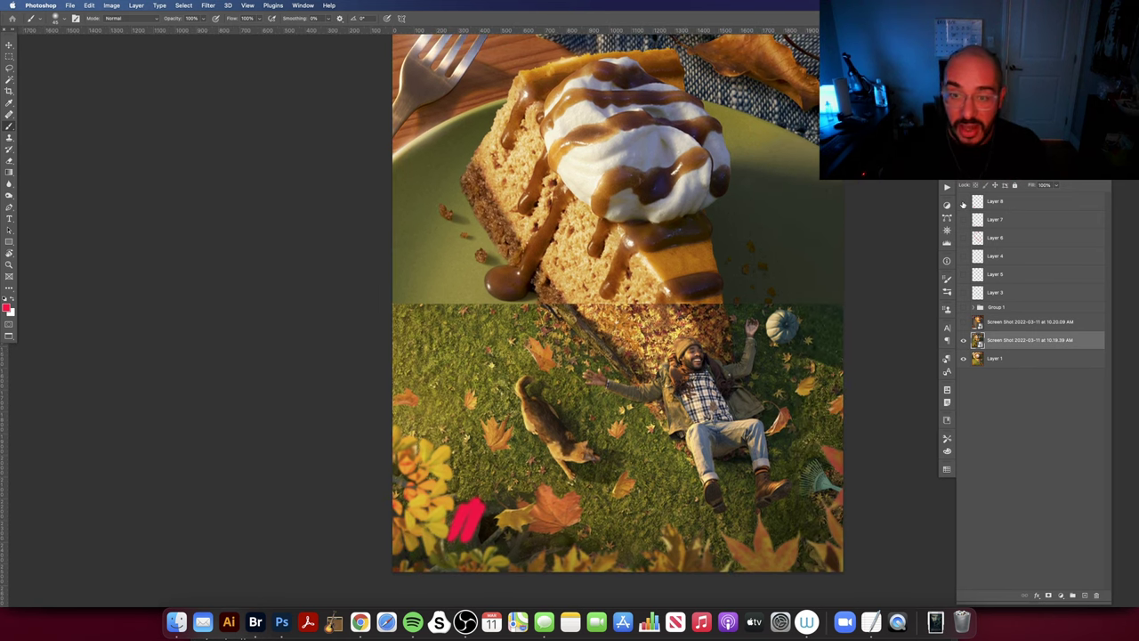
pyautogui.press('super+z')
pyautogui.scroll(2, 867, 347)
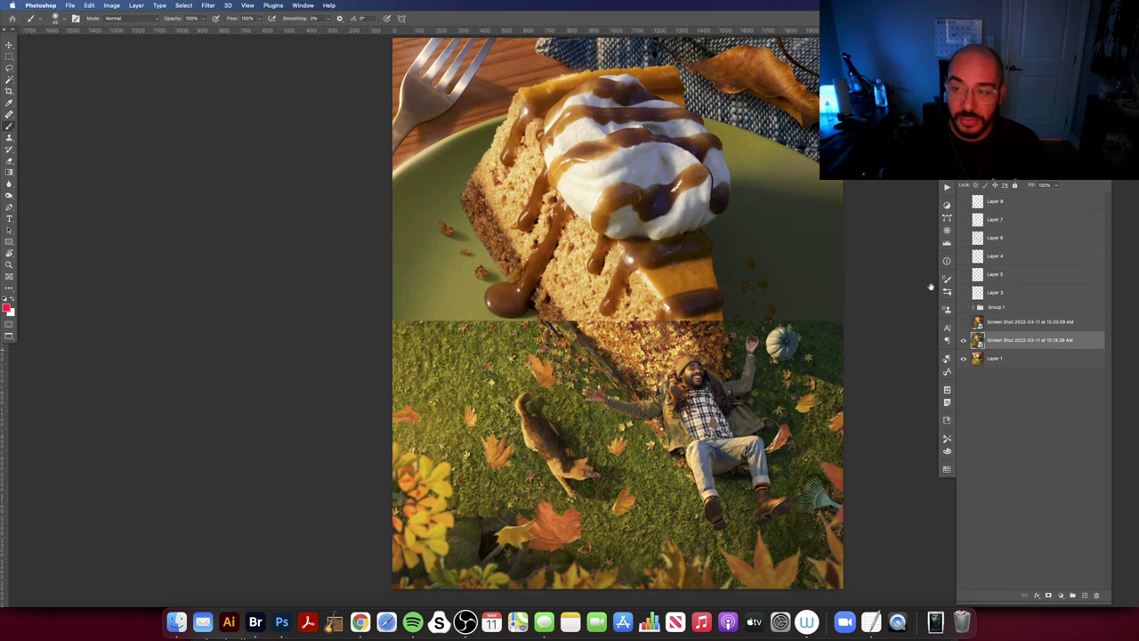
# Select the hidden topmost layer and add a new empty layer above it.
pyautogui.click(1004, 204)
pyautogui.scroll(-2, 787, 314)
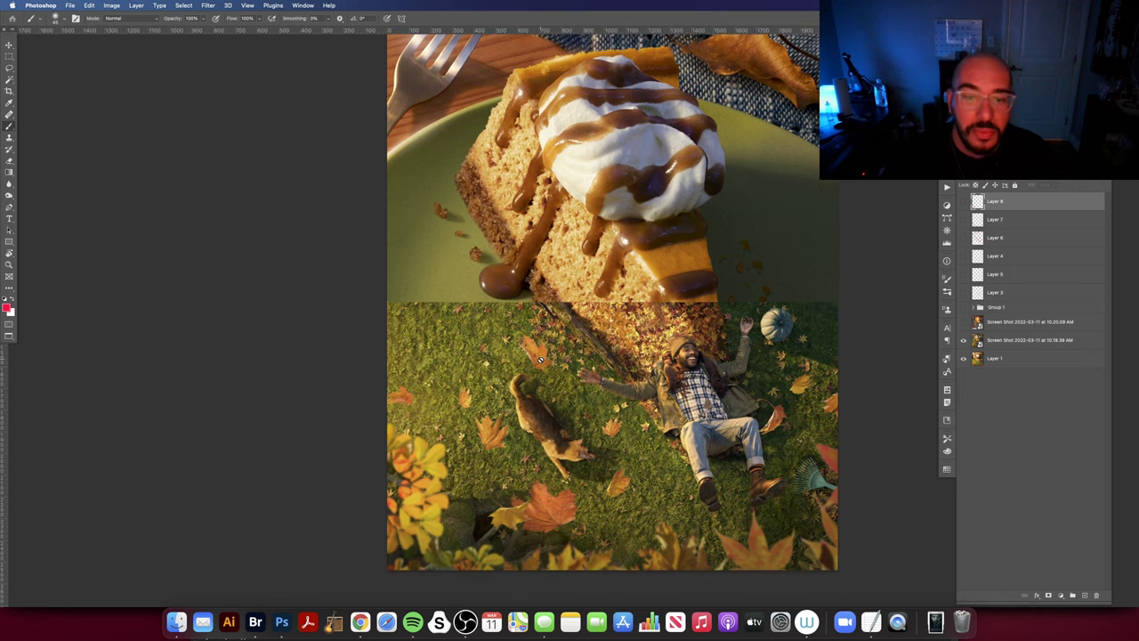
pyautogui.hscroll(2, 529, 384)
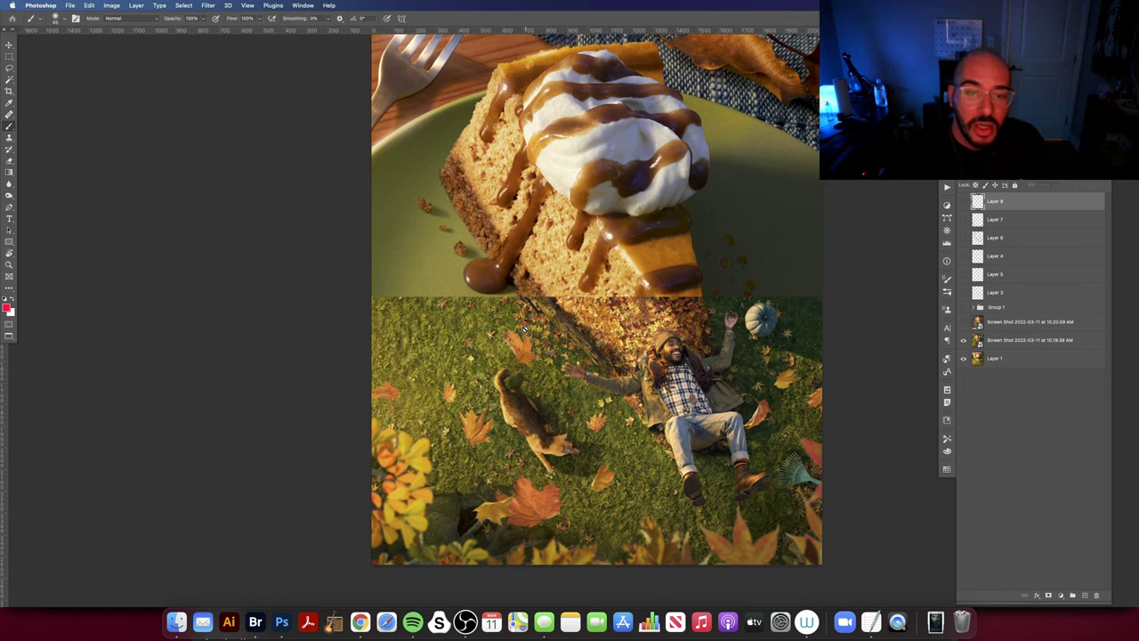
pyautogui.hscroll(1, 556, 354)
pyautogui.scroll(1, 556, 354)
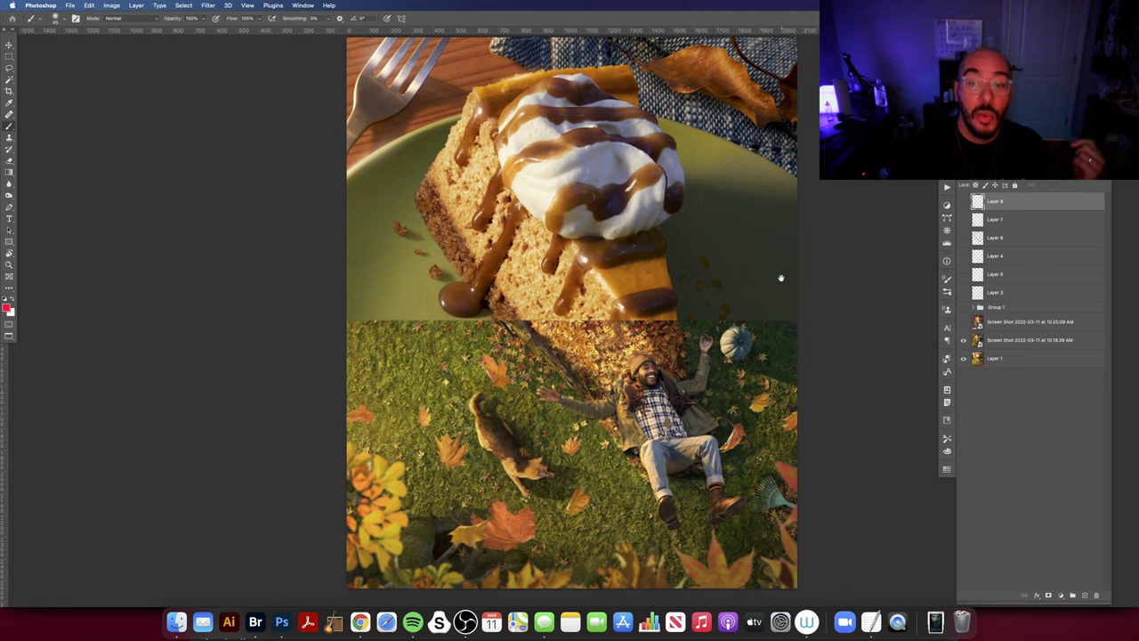
pyautogui.moveTo(780, 278); pyautogui.dragTo(782, 275)
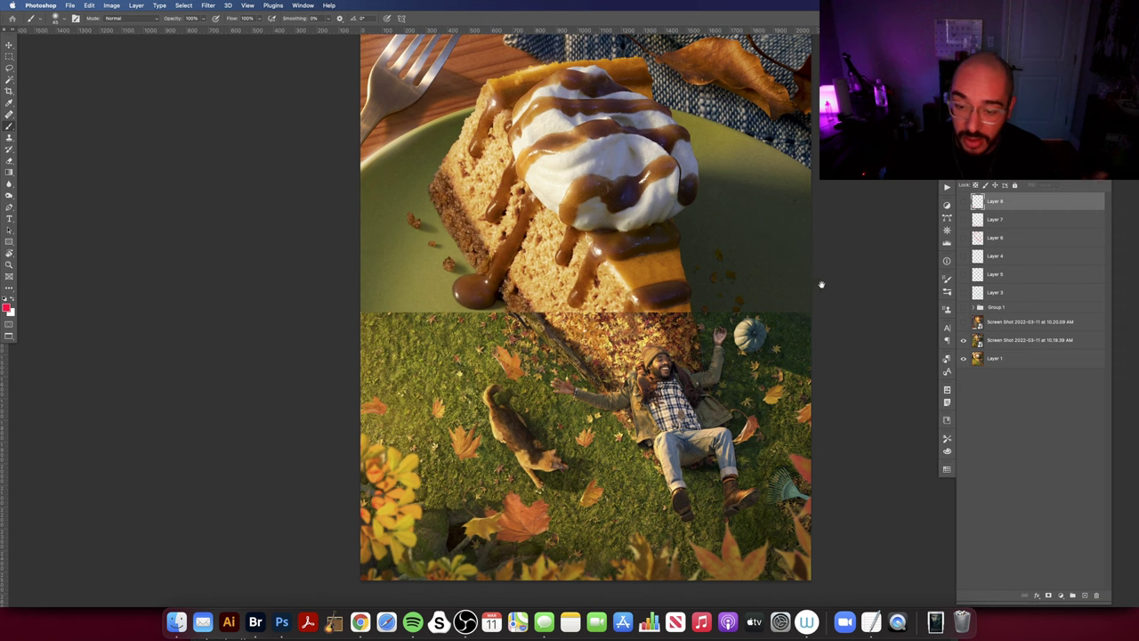
pyautogui.moveTo(821, 285); pyautogui.dragTo(811, 278)
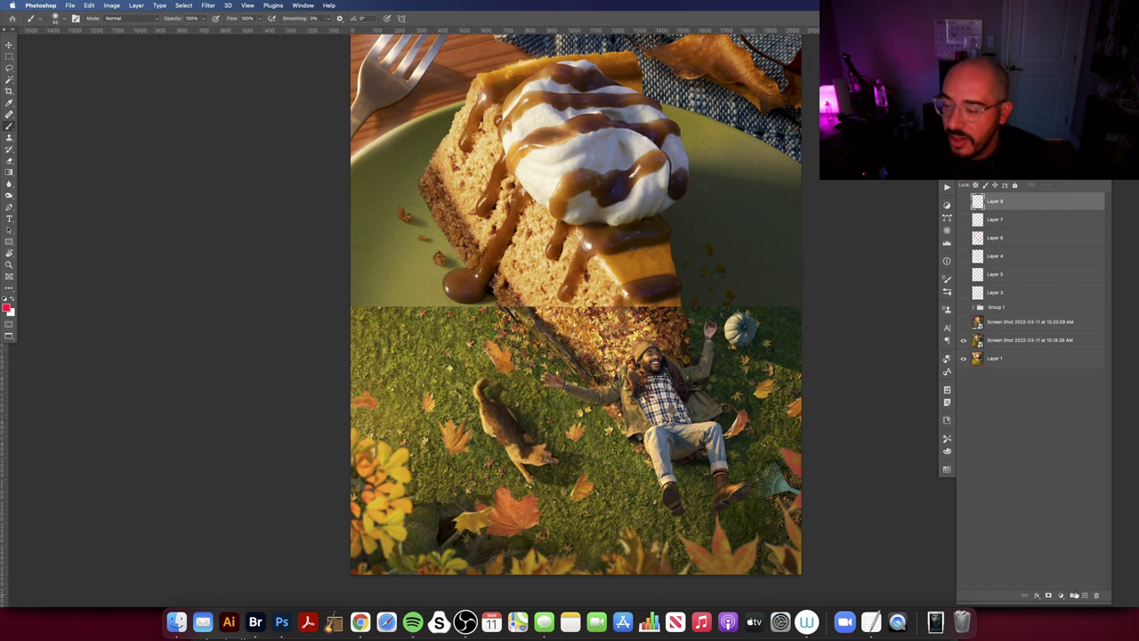
pyautogui.click(1085, 596)
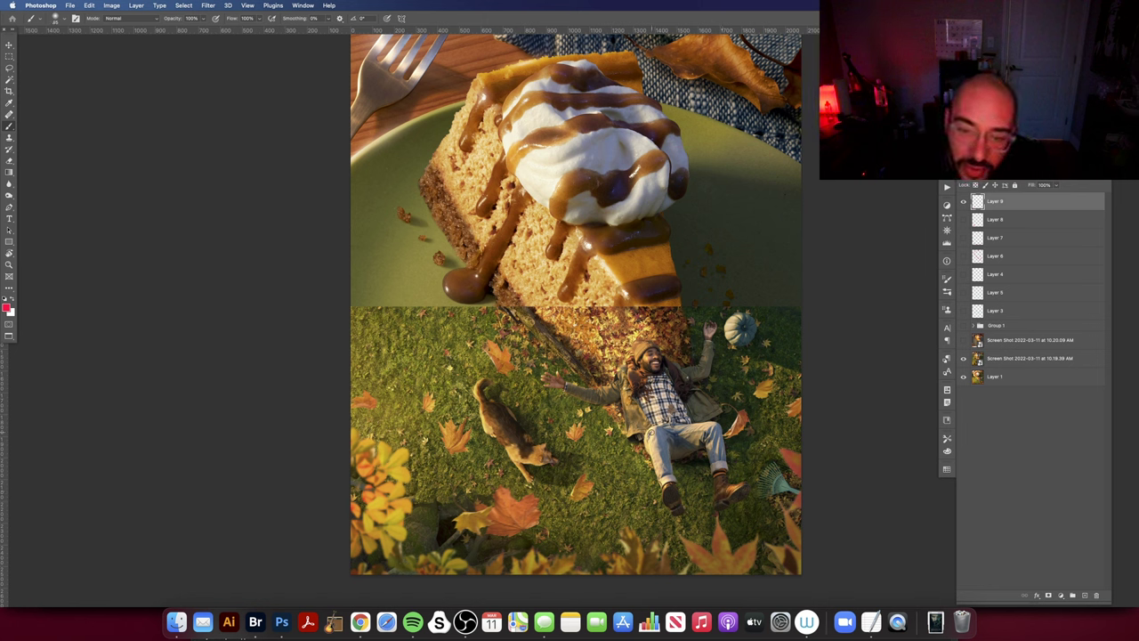
# Try a red line down the man's leg and a sweeping curve across the foreground foliage, undo the curve and hide the layer.
pyautogui.hscroll(-1, 685, 469)
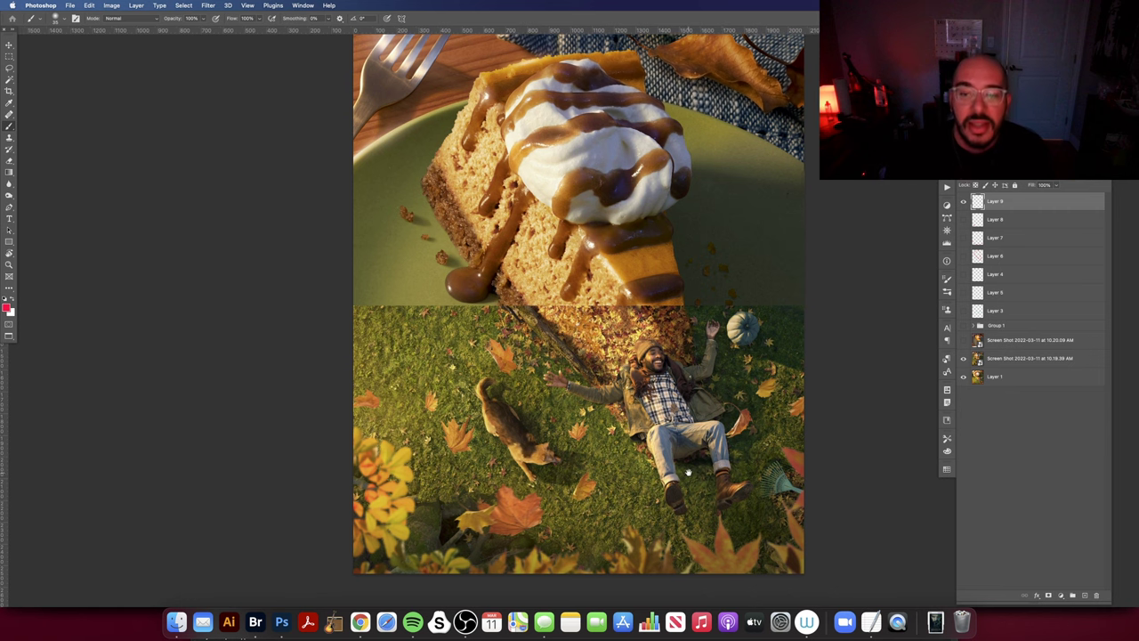
pyautogui.hscroll(-3, 688, 472)
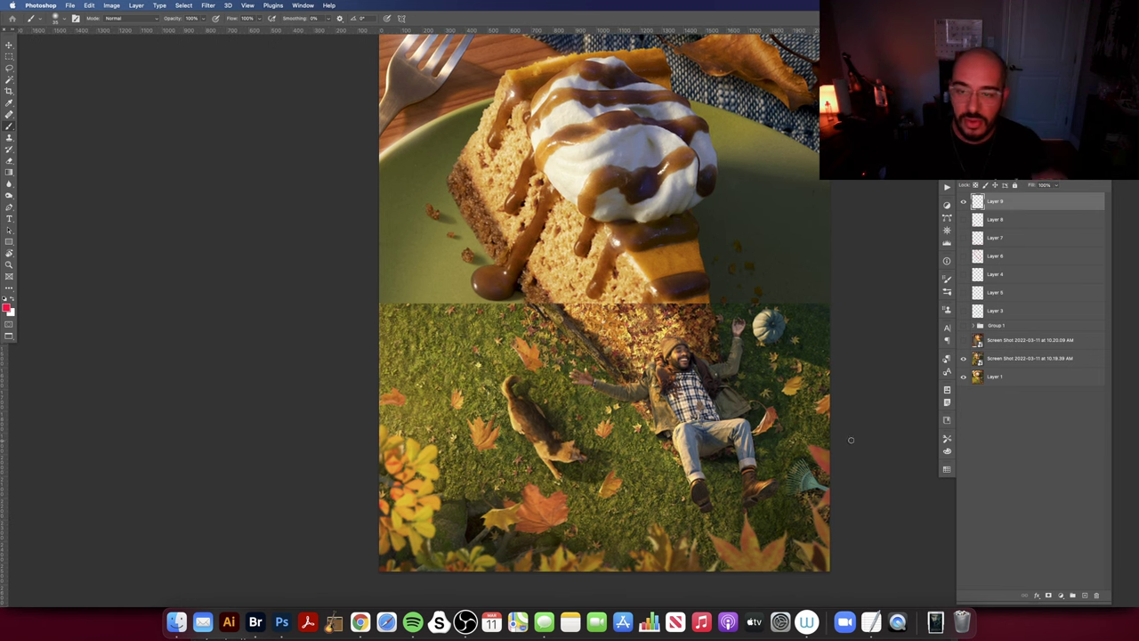
pyautogui.moveTo(676, 427); pyautogui.dragTo(692, 481)
pyautogui.moveTo(800, 500)
pyautogui.mouseDown()
pyautogui.moveTo(746, 537)
pyautogui.moveTo(621, 556)
pyautogui.moveTo(457, 492)
pyautogui.moveTo(380, 499)
pyautogui.mouseUp()
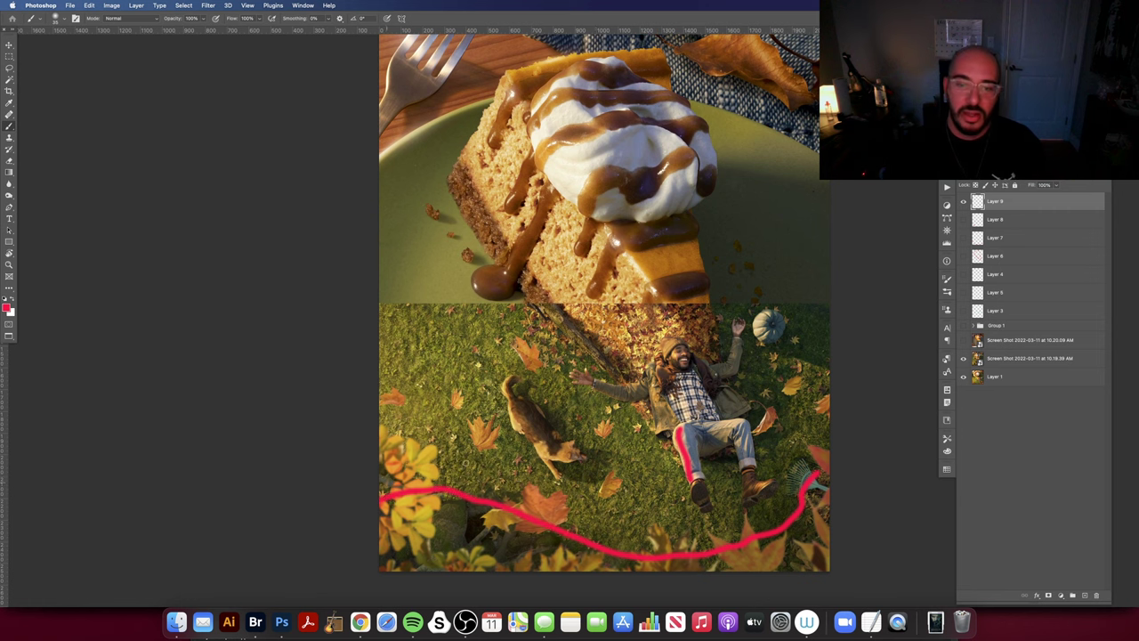
pyautogui.press('super+z')
pyautogui.click(963, 201)
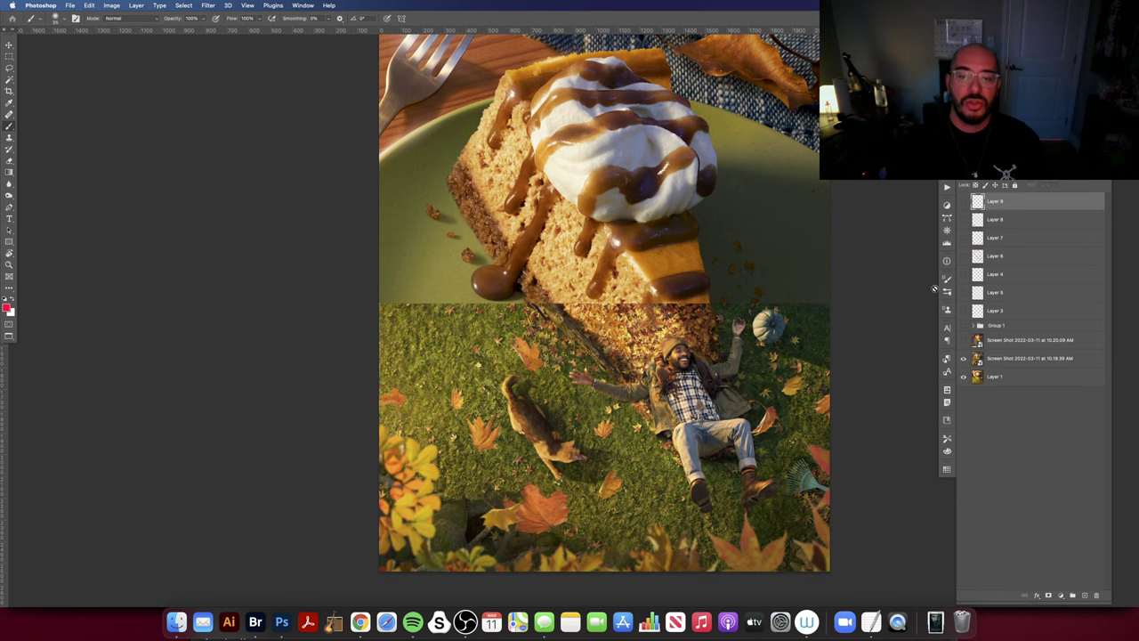
# Examine the man, cat and scattered leaves in the lower scene up close, and return to the full composite.
pyautogui.hscroll(1, 779, 366)
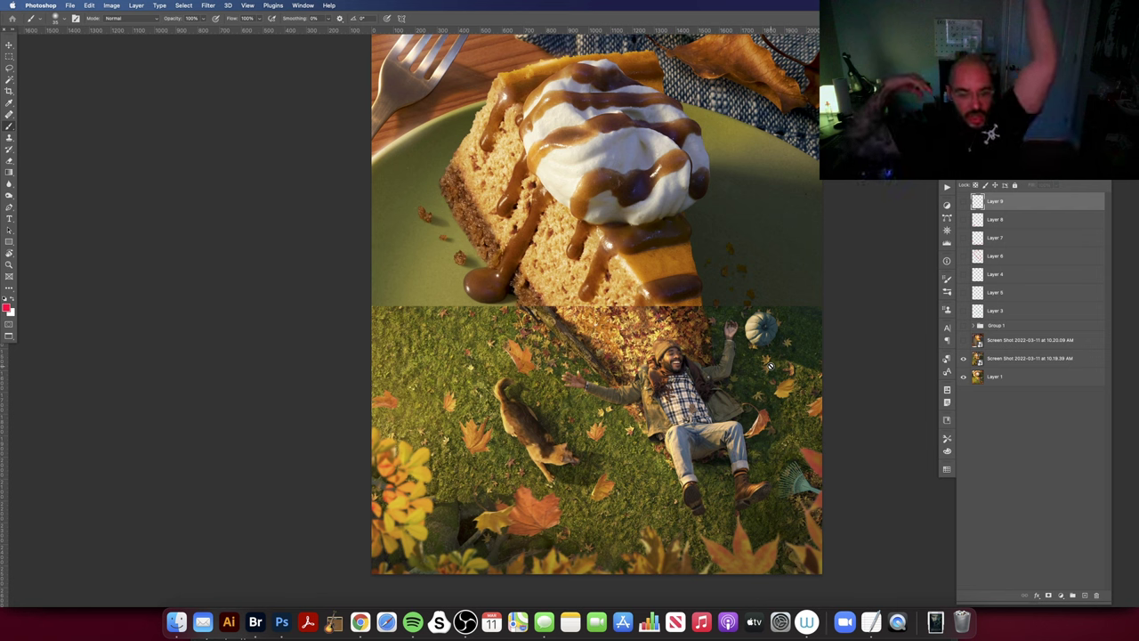
pyautogui.moveTo(714, 198)
pyautogui.mouseDown()
pyautogui.moveTo(697, 208)
pyautogui.moveTo(716, 218)
pyautogui.mouseUp()
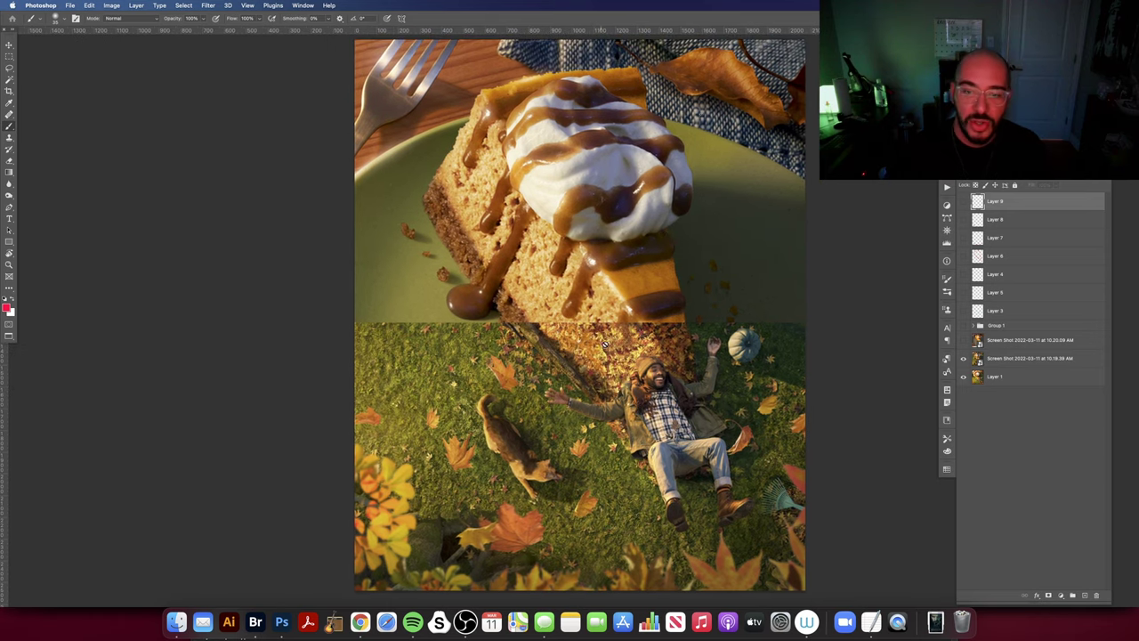
pyautogui.moveTo(707, 384)
pyautogui.mouseDown()
pyautogui.moveTo(729, 389)
pyautogui.moveTo(720, 366)
pyautogui.mouseUp()
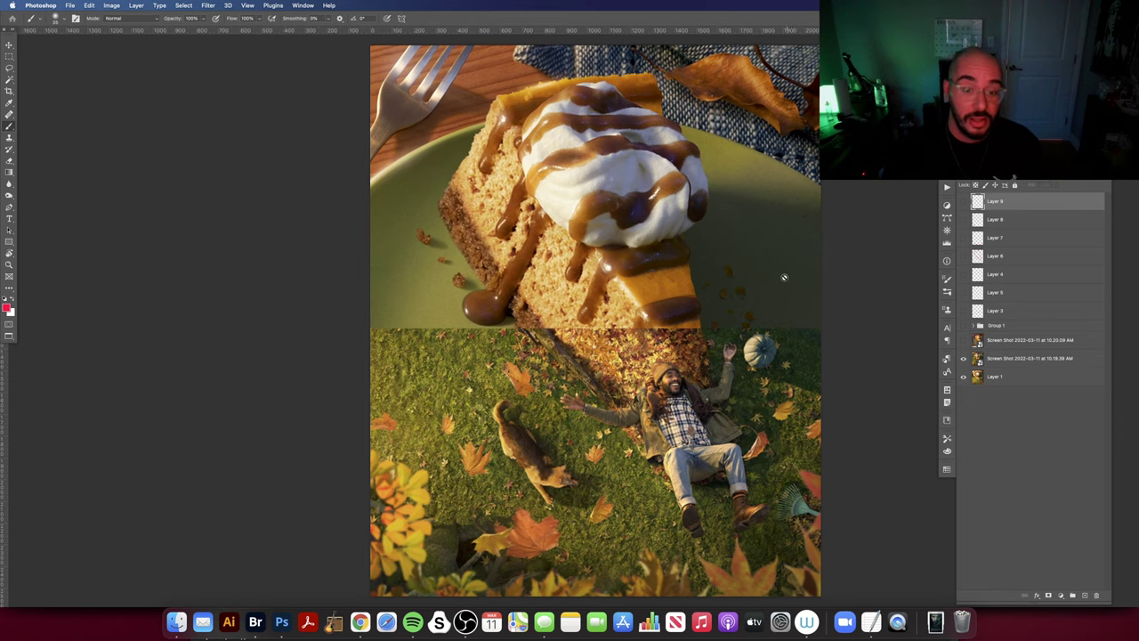
pyautogui.scroll(-2, 789, 267)
pyautogui.press('z')
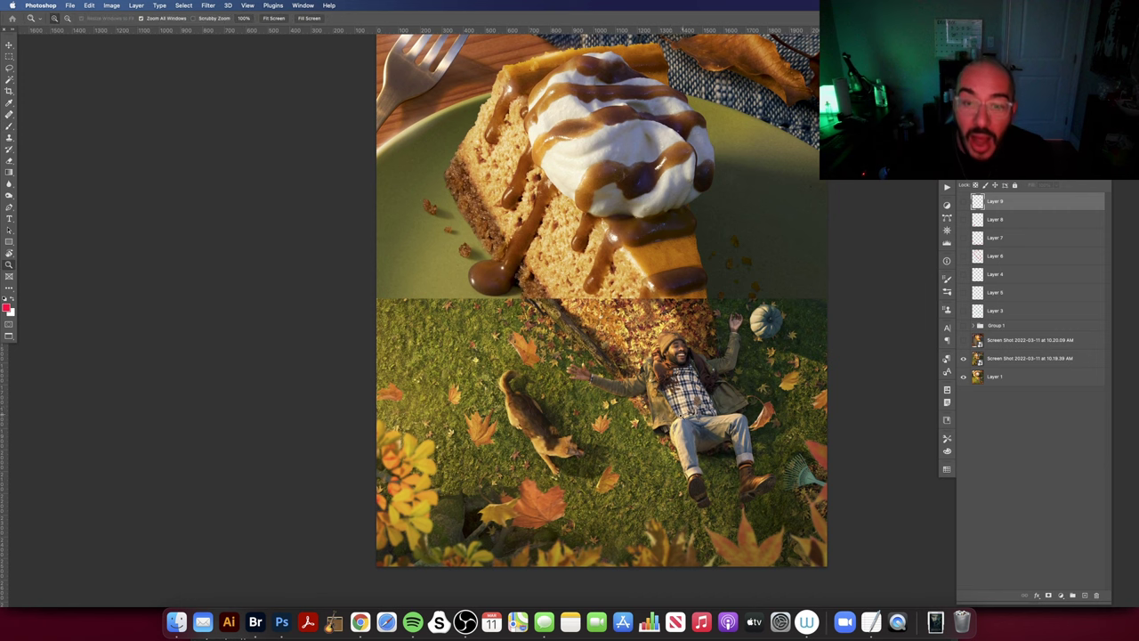
pyautogui.scroll(-3, 676, 418)
pyautogui.scroll(-5, 603, 363)
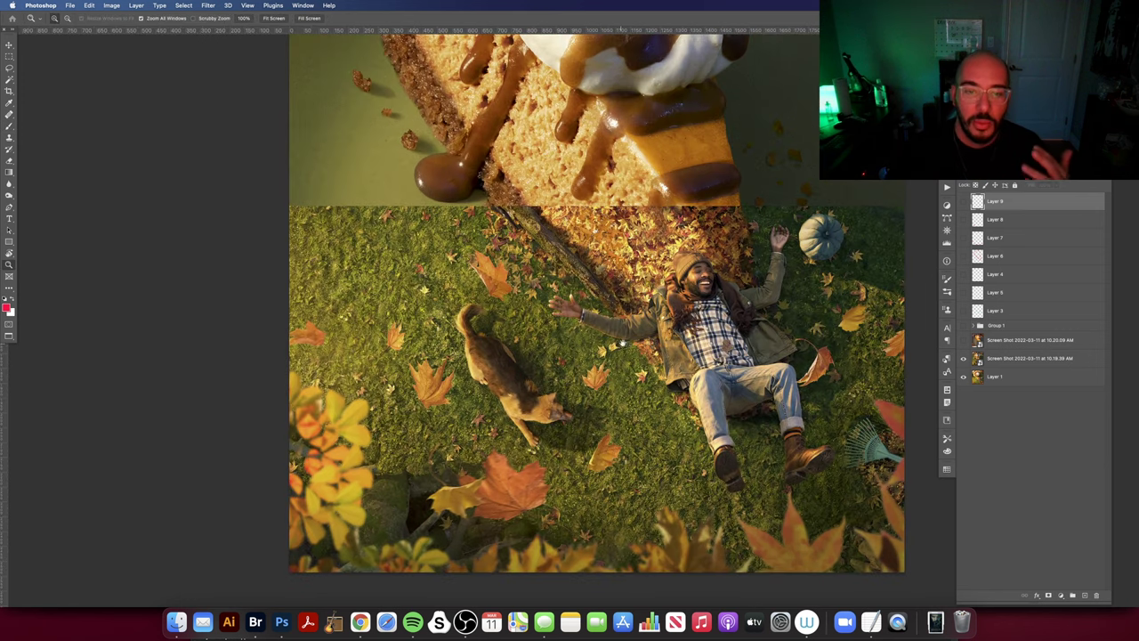
pyautogui.press('super+0')
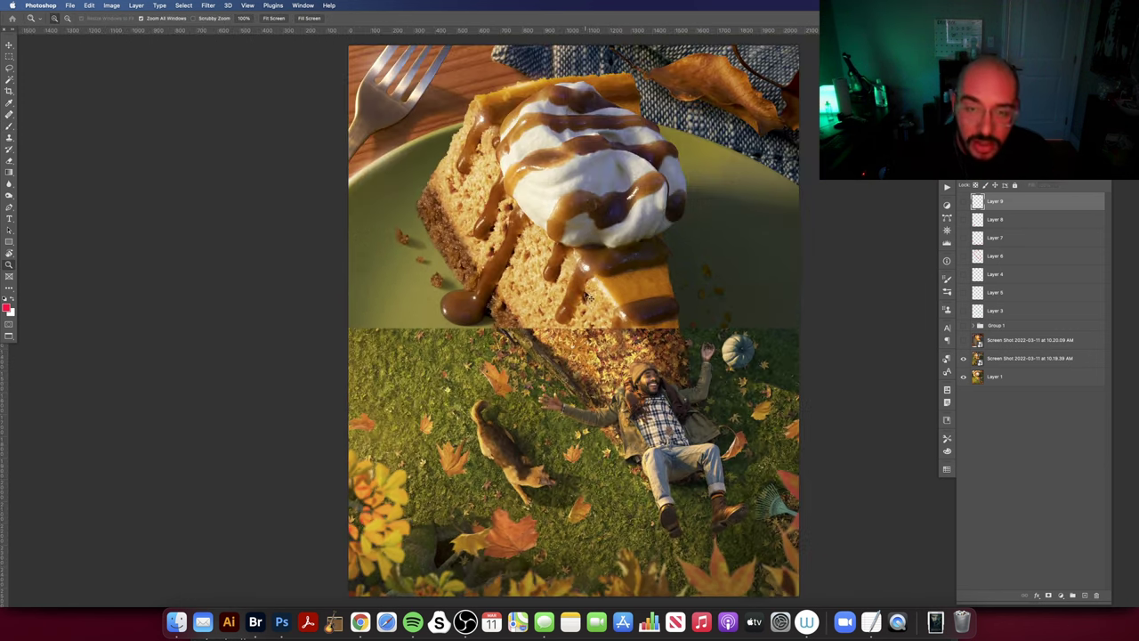
# Compare the composite with the other cheesecake photo by repeatedly showing and hiding the 10.20.09 AM screenshot layer.
pyautogui.hscroll(-1, 767, 228)
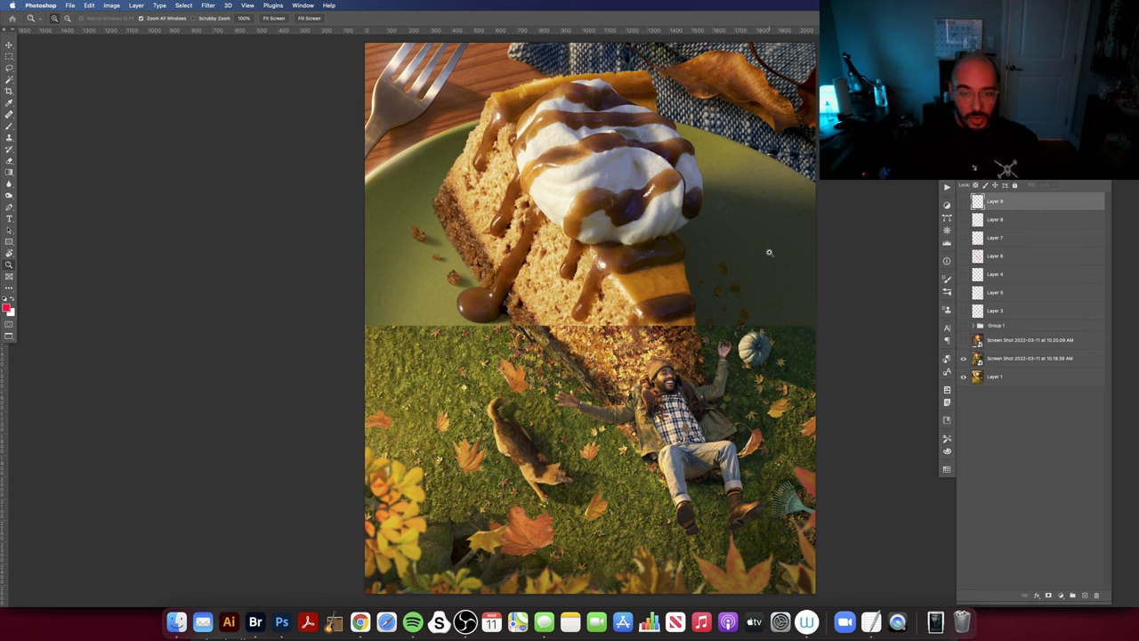
pyautogui.moveTo(665, 187); pyautogui.dragTo(681, 189)
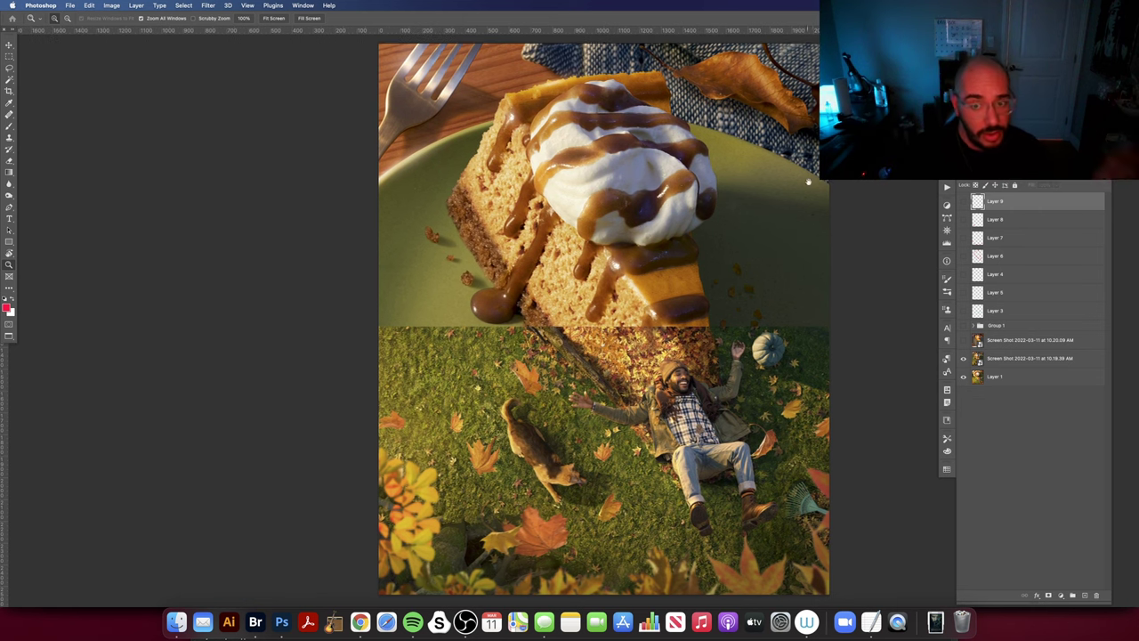
pyautogui.moveTo(829, 195); pyautogui.dragTo(821, 196)
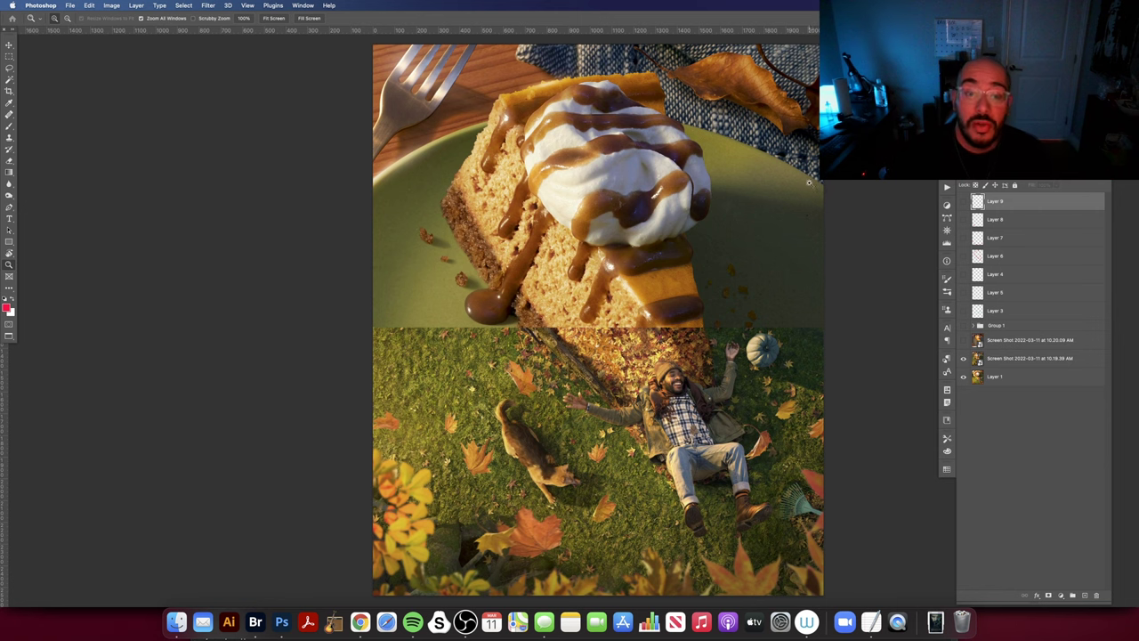
pyautogui.moveTo(707, 352); pyautogui.dragTo(727, 368)
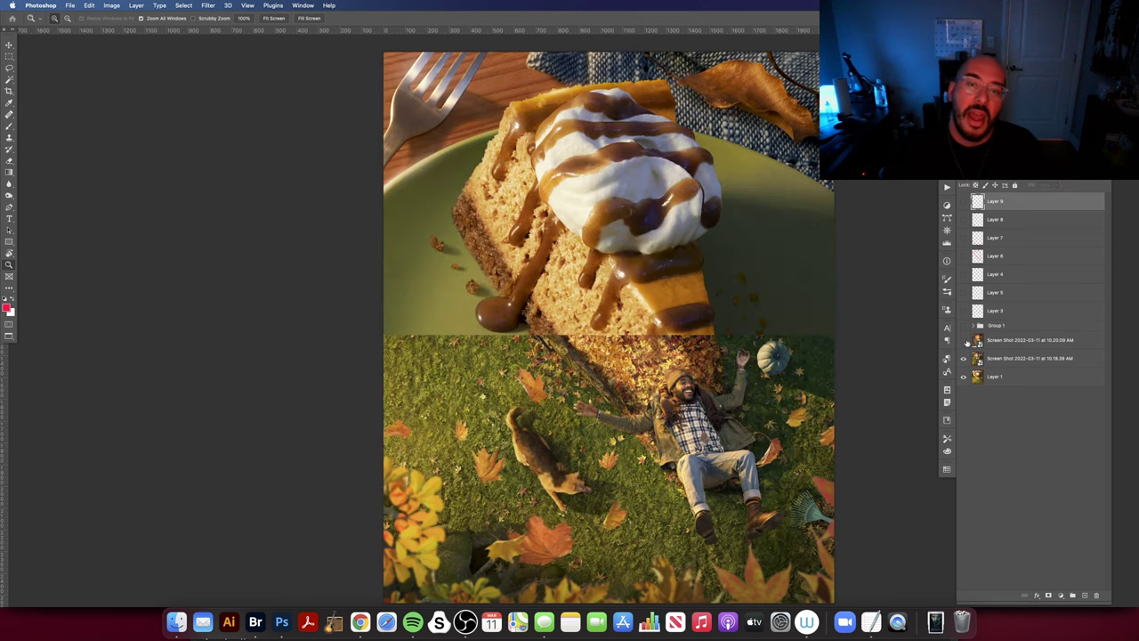
pyautogui.click(964, 341)
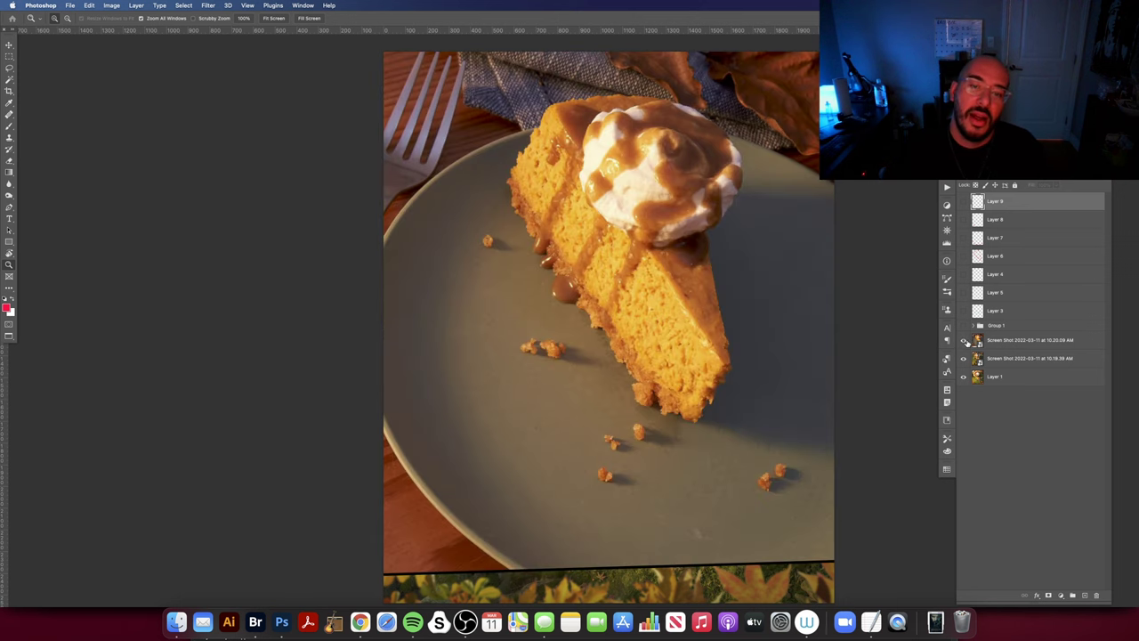
pyautogui.click(964, 341)
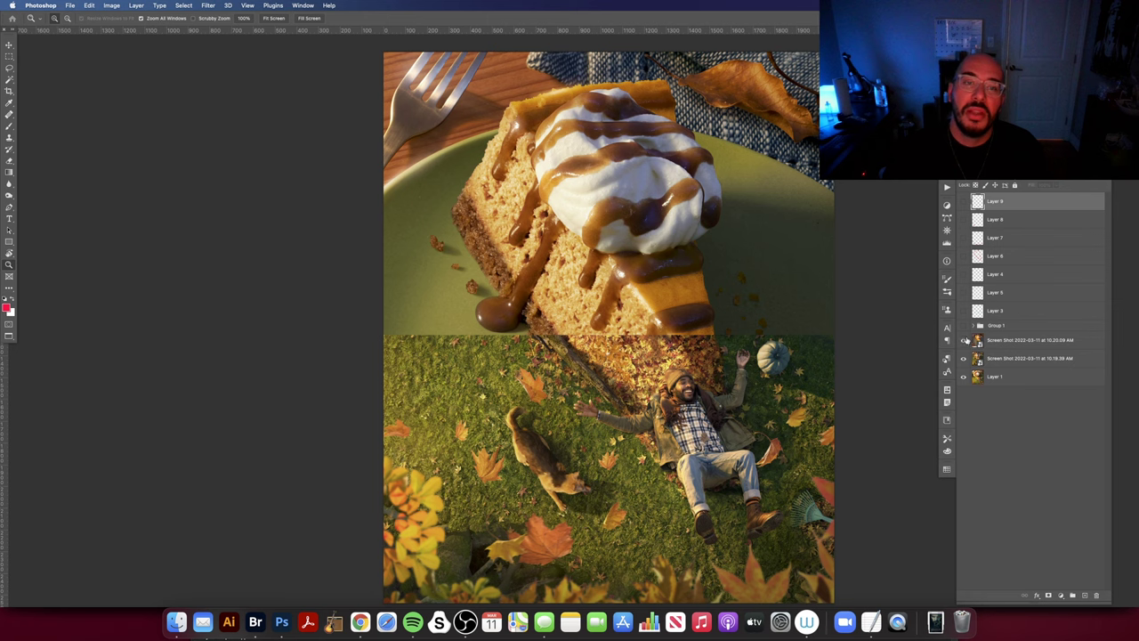
pyautogui.click(964, 340)
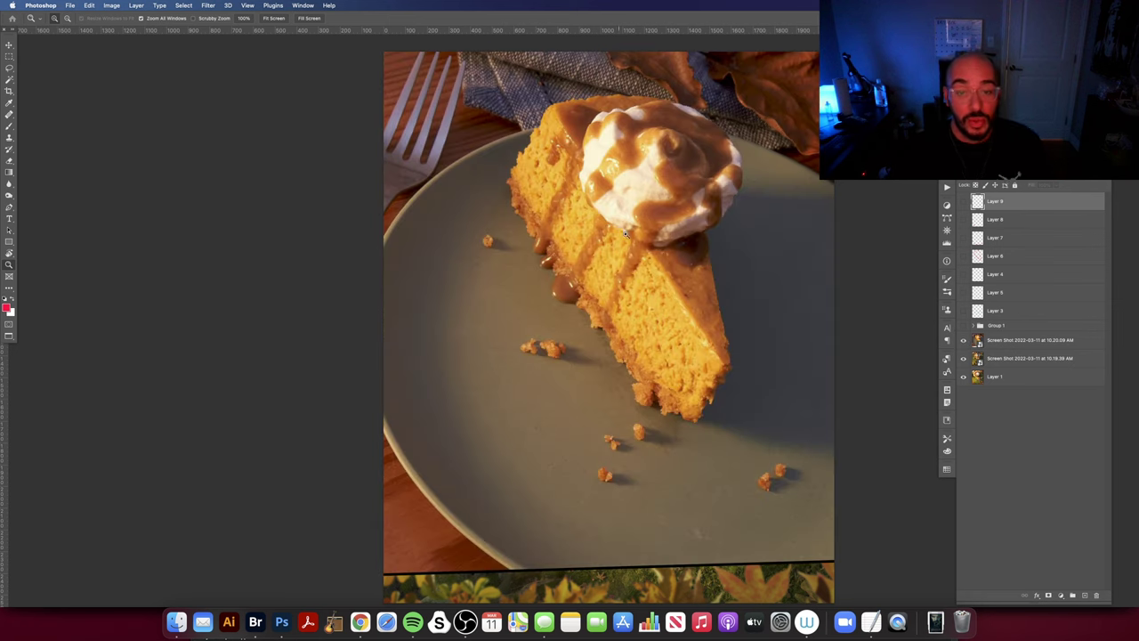
pyautogui.scroll(1, 611, 207)
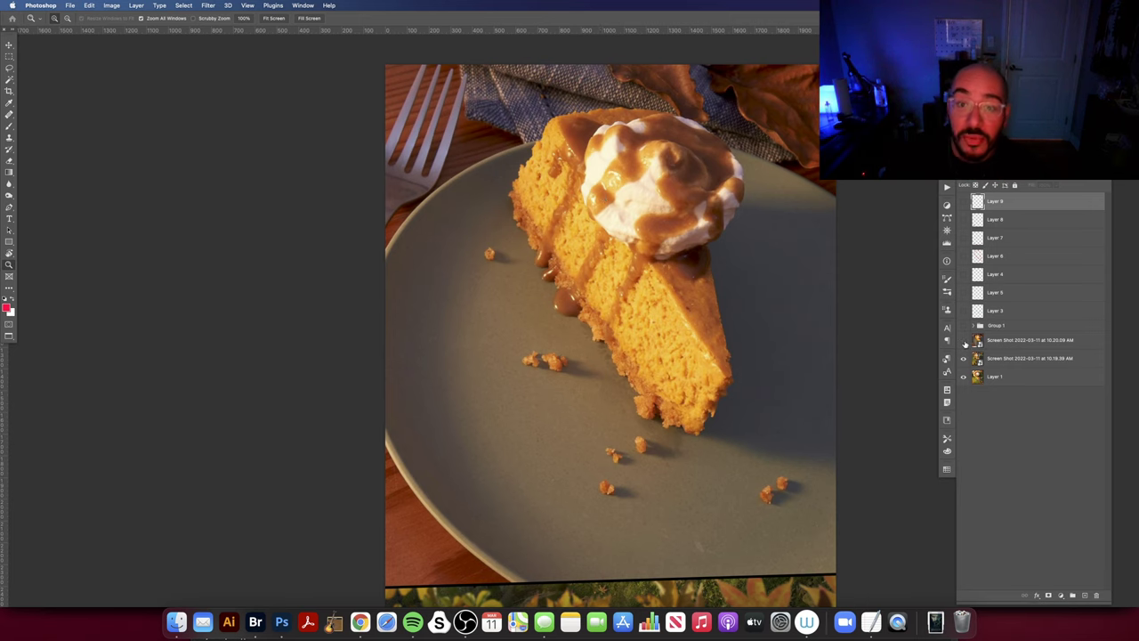
pyautogui.click(964, 342)
pyautogui.moveTo(802, 344); pyautogui.dragTo(793, 344)
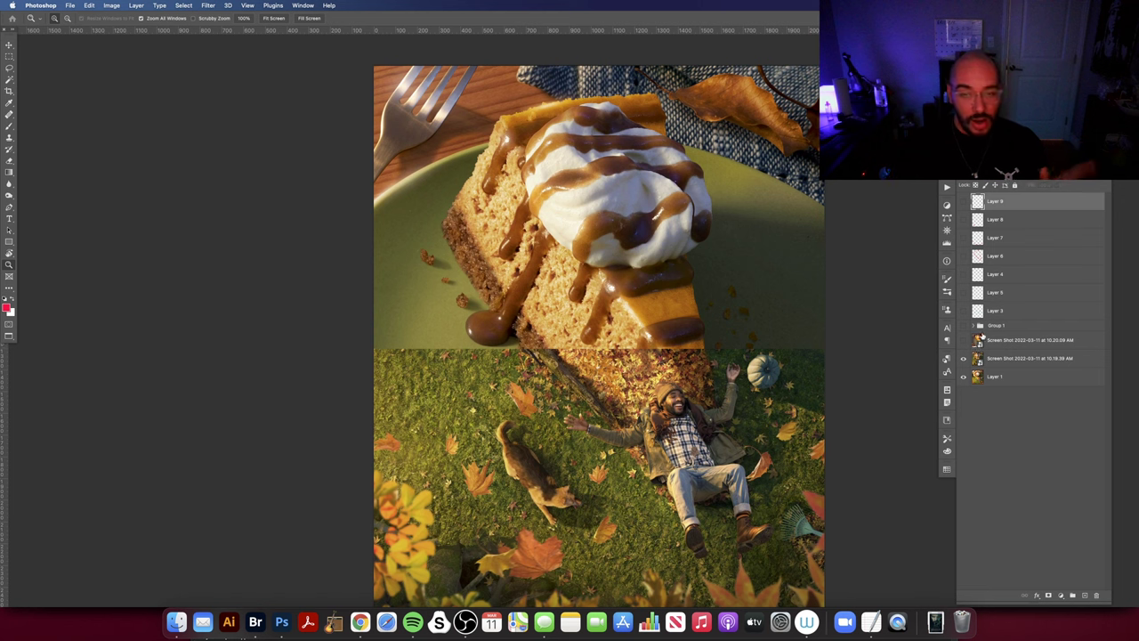
pyautogui.click(963, 342)
# Inspect the cheesecake, whipped cream and caramel drips up close, and fit the whole composite back in view.
pyautogui.click(517, 274)
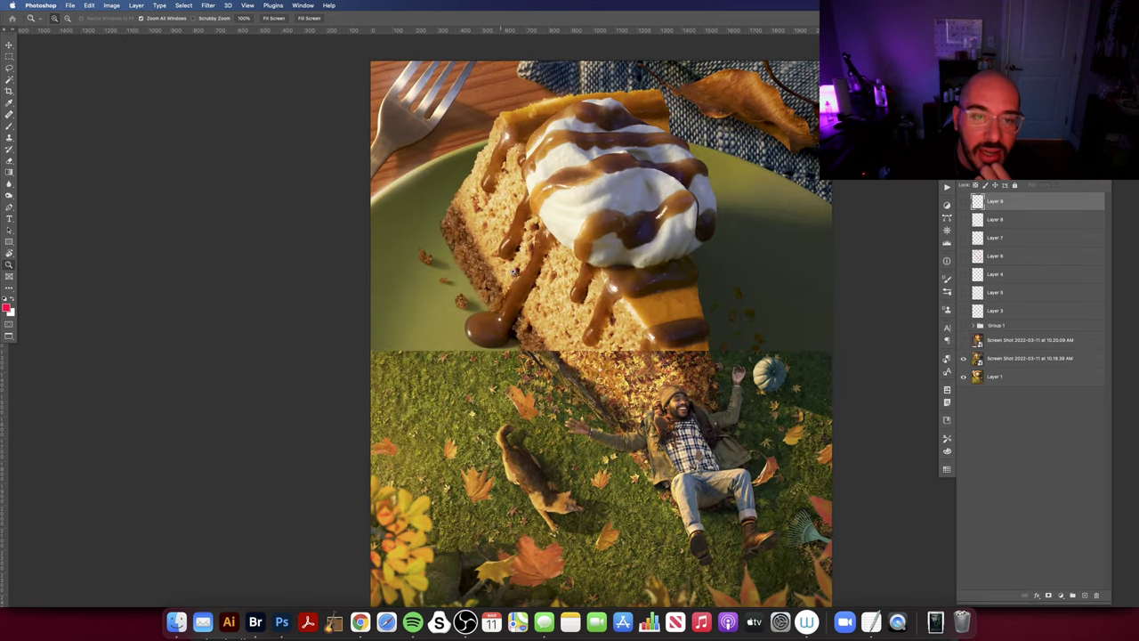
pyautogui.moveTo(518, 245); pyautogui.dragTo(504, 312)
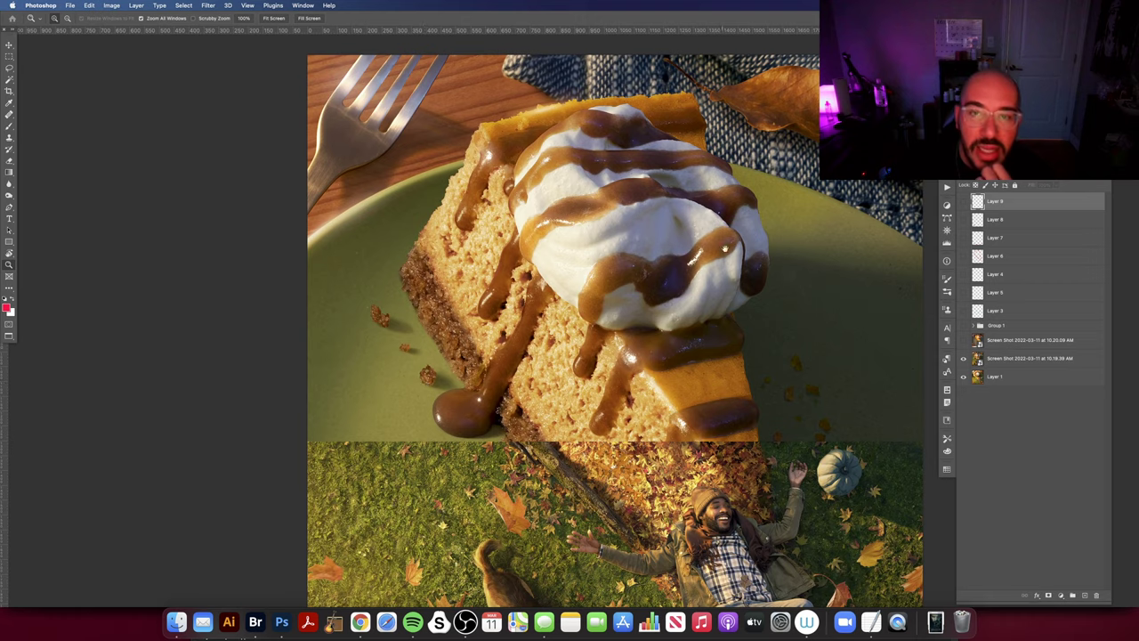
pyautogui.moveTo(724, 248); pyautogui.dragTo(705, 258)
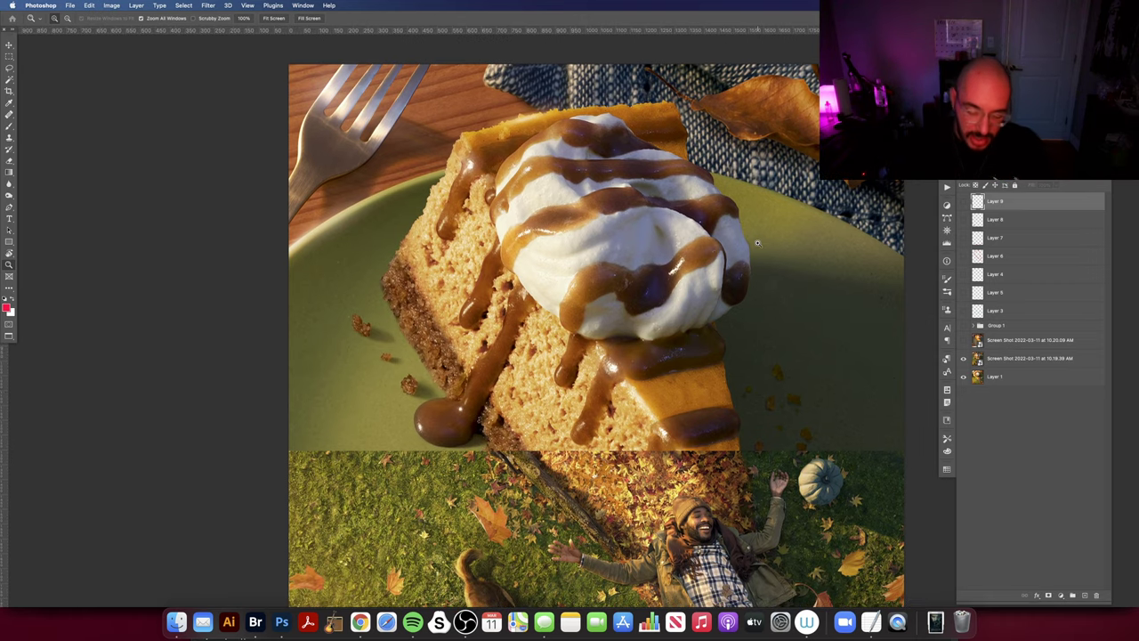
pyautogui.press('super+minus')
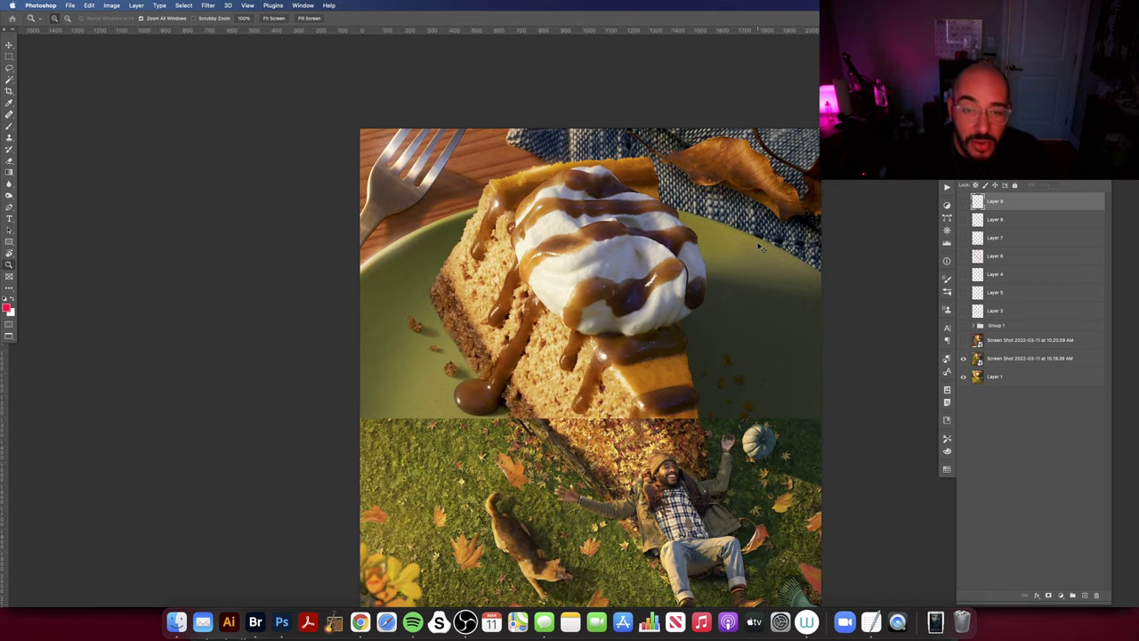
pyautogui.press('super+0')
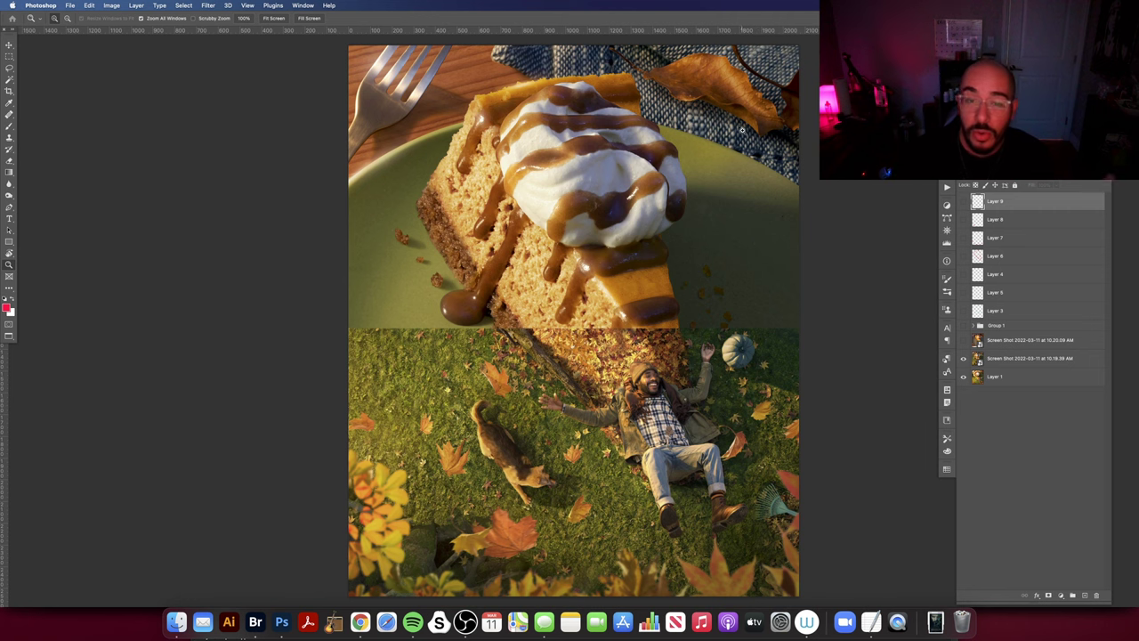
pyautogui.moveTo(747, 254); pyautogui.dragTo(777, 244)
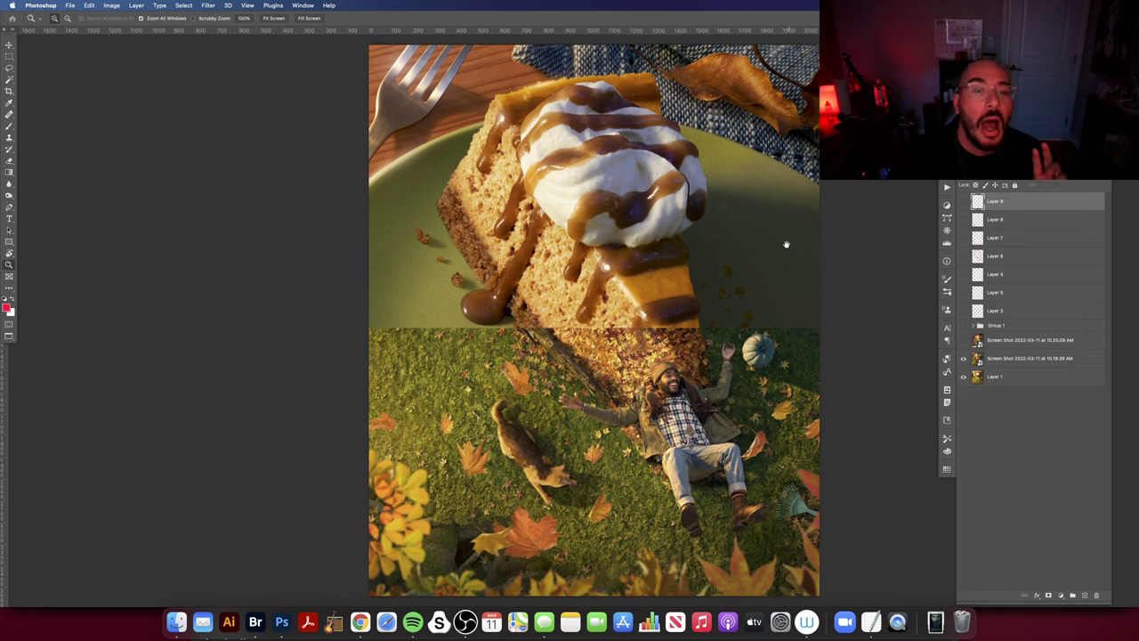
# Compare the autumn composite with the other cheesecake photo by showing and hiding the 10.20.09 AM screenshot layer.
pyautogui.hscroll(1, 785, 244)
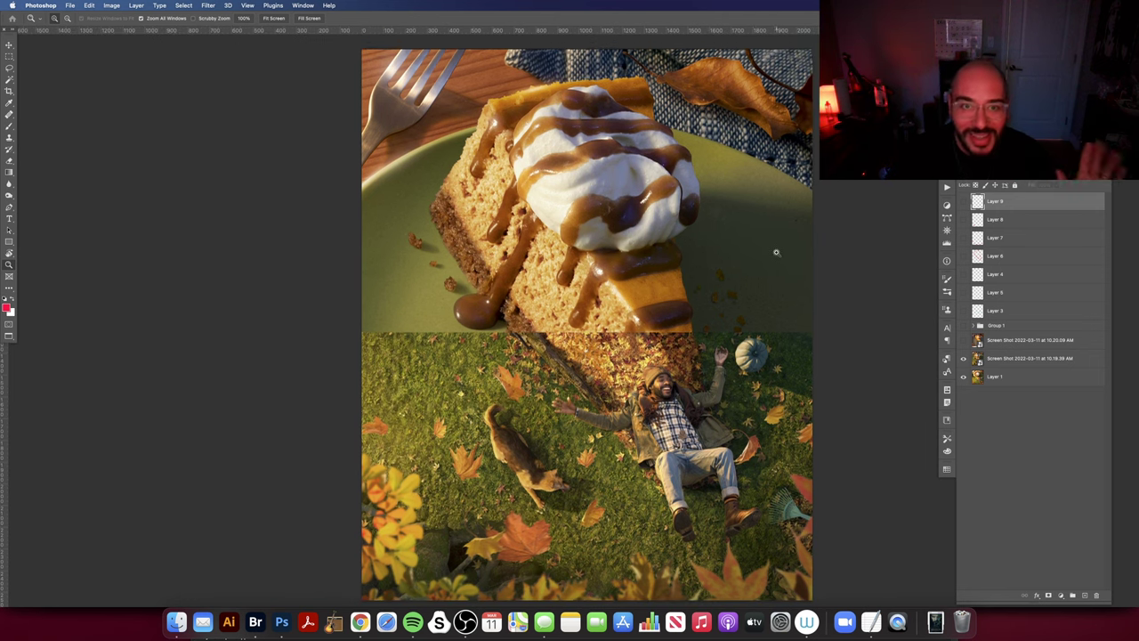
pyautogui.hscroll(-1, 755, 264)
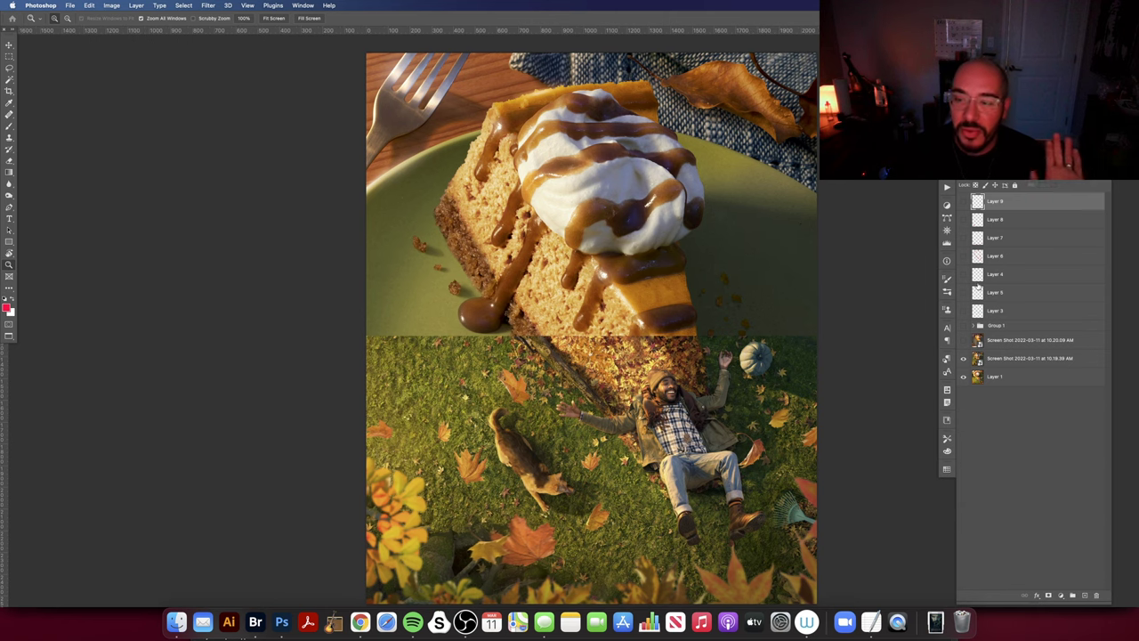
pyautogui.click(963, 340)
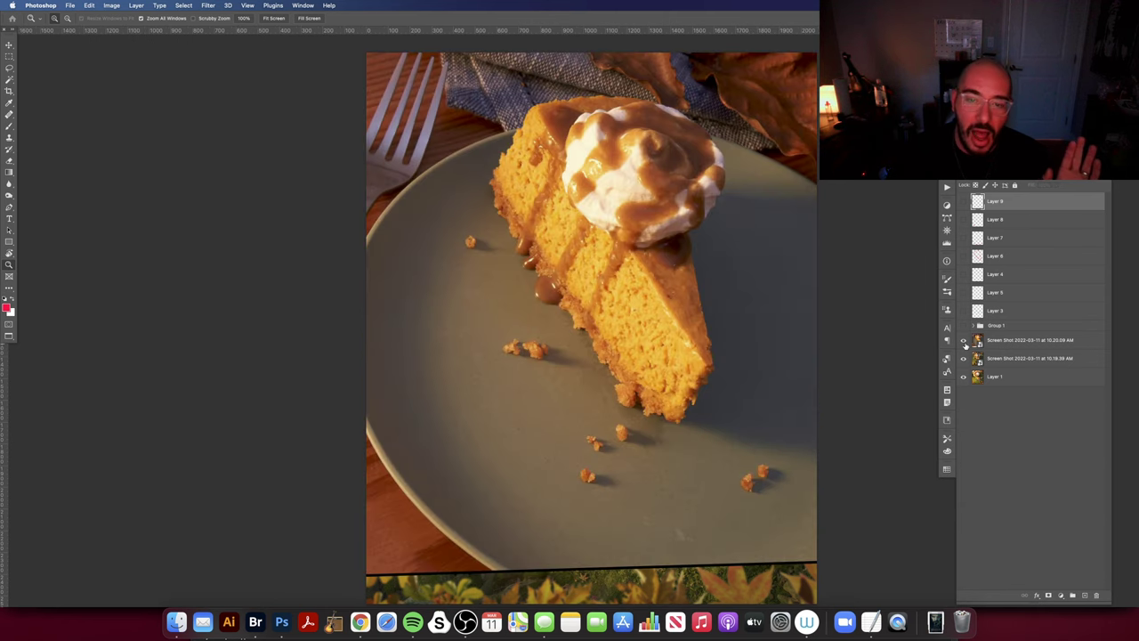
pyautogui.click(962, 341)
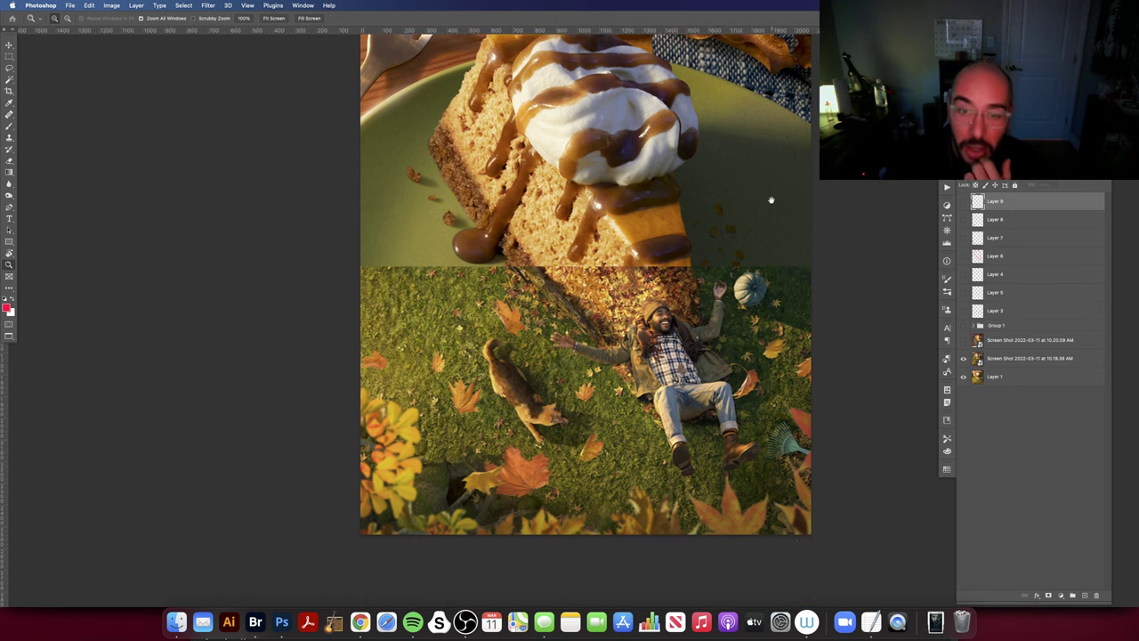
# Examine the whole autumn composite, from the plate and cheesecake down to the man, pumpkin, rake and foreground foliage.
pyautogui.scroll(-3, 770, 283)
pyautogui.scroll(1, 478, 319)
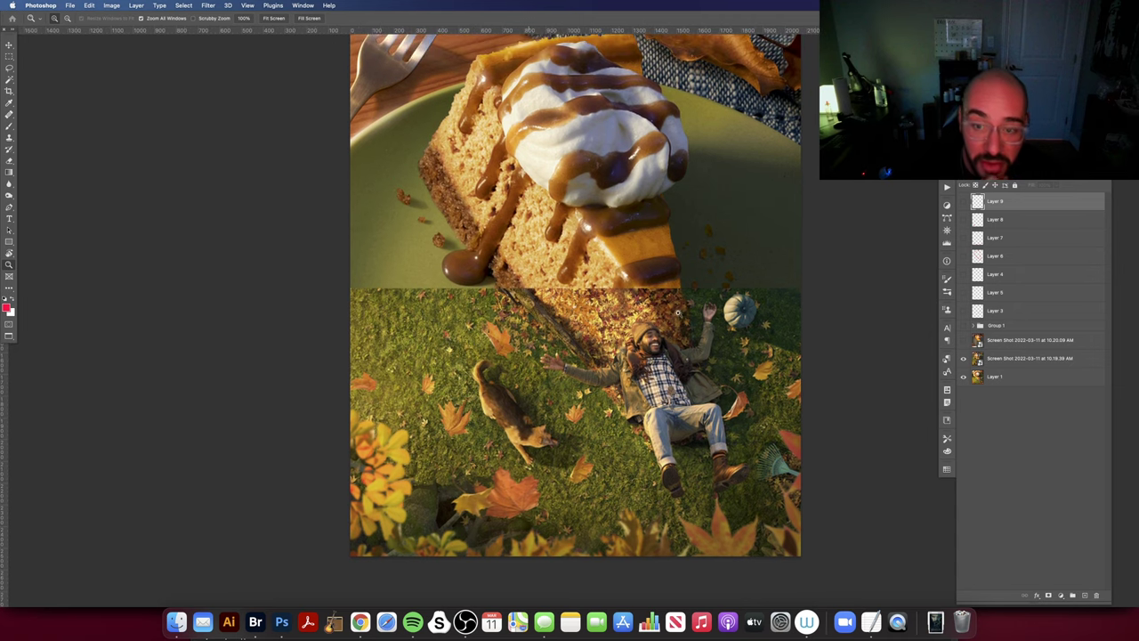
pyautogui.scroll(2, 675, 369)
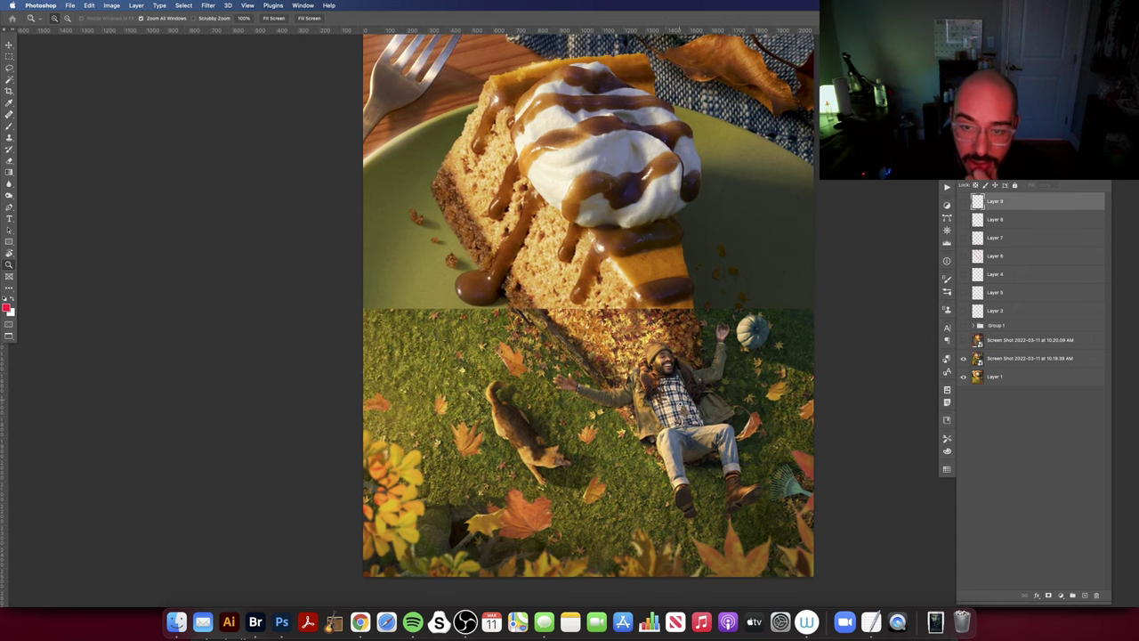
pyautogui.scroll(1, 678, 360)
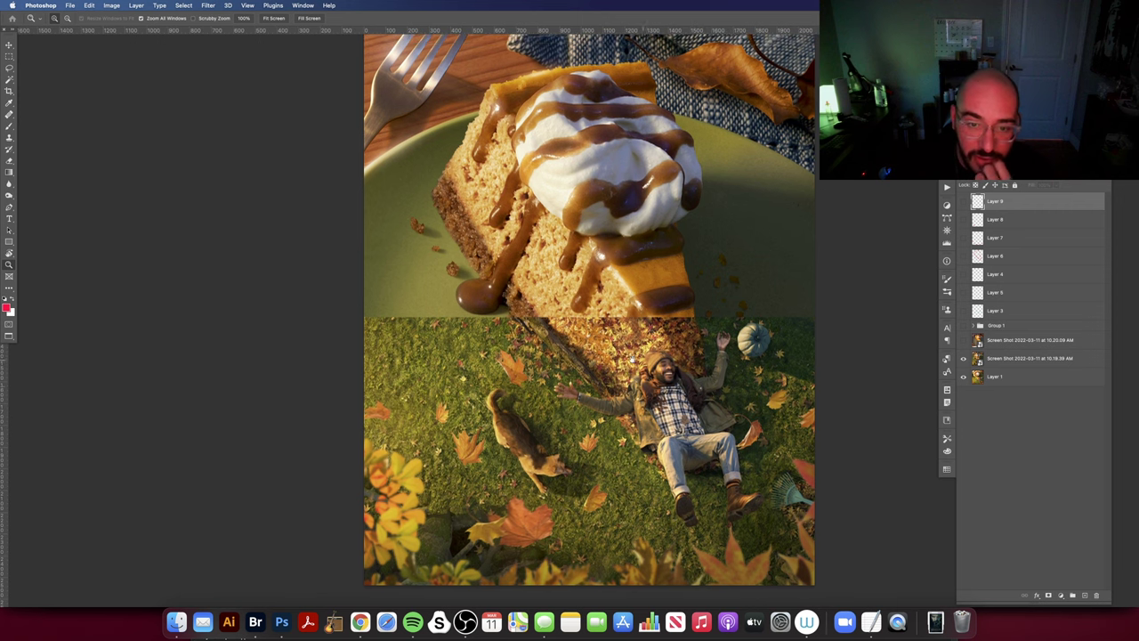
pyautogui.scroll(-1, 676, 437)
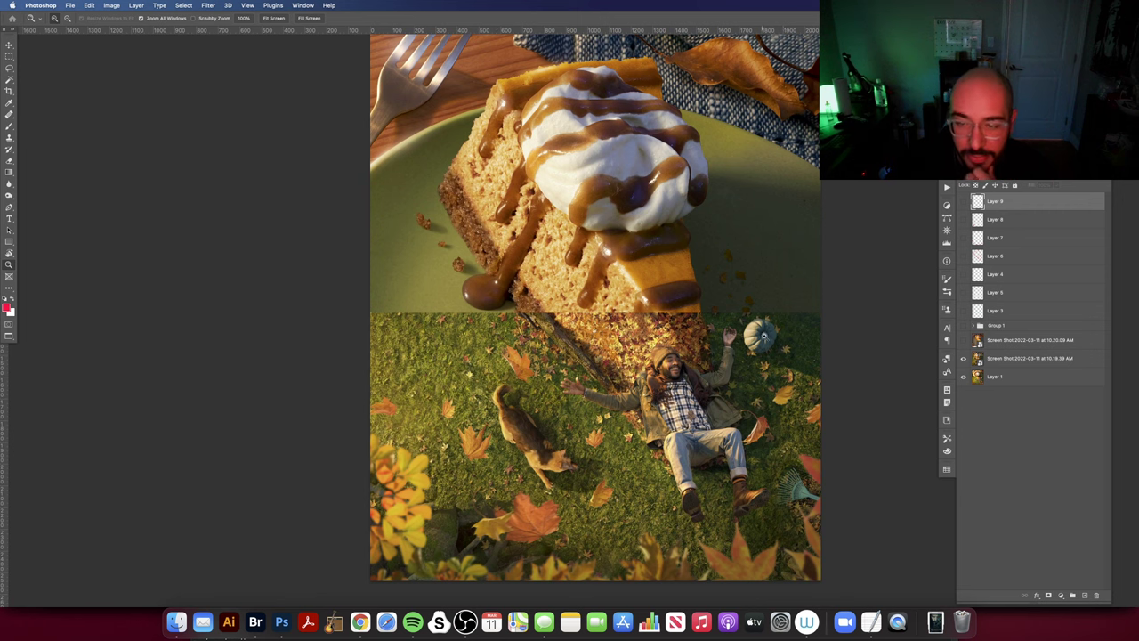
pyautogui.scroll(1, 763, 337)
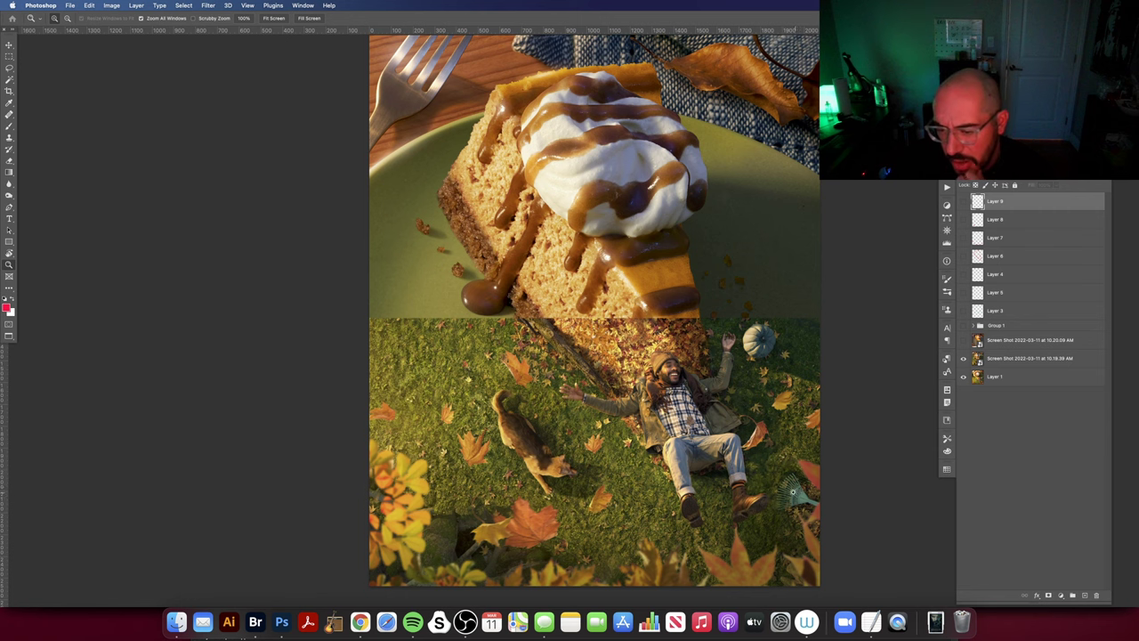
pyautogui.hscroll(-1, 788, 488)
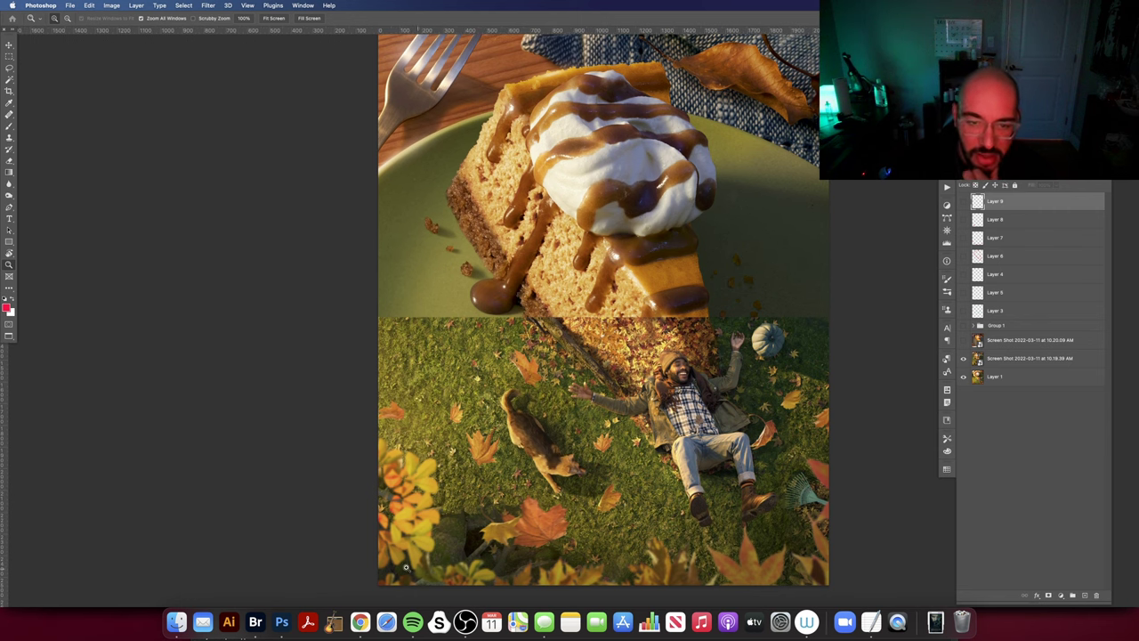
pyautogui.scroll(3, 808, 294)
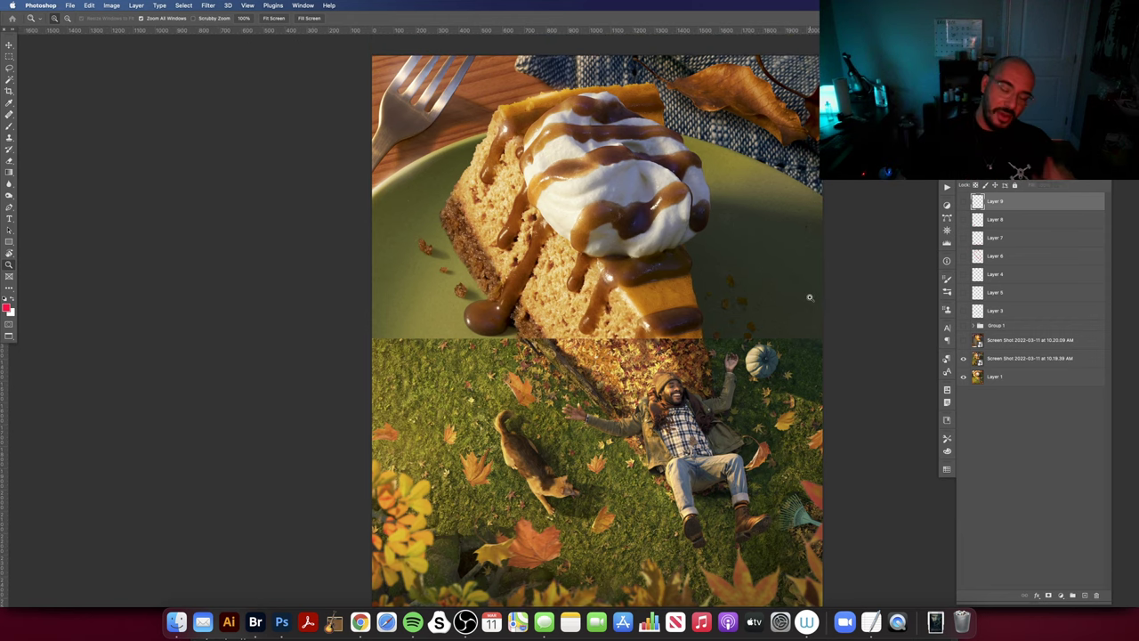
pyautogui.scroll(-2, 738, 334)
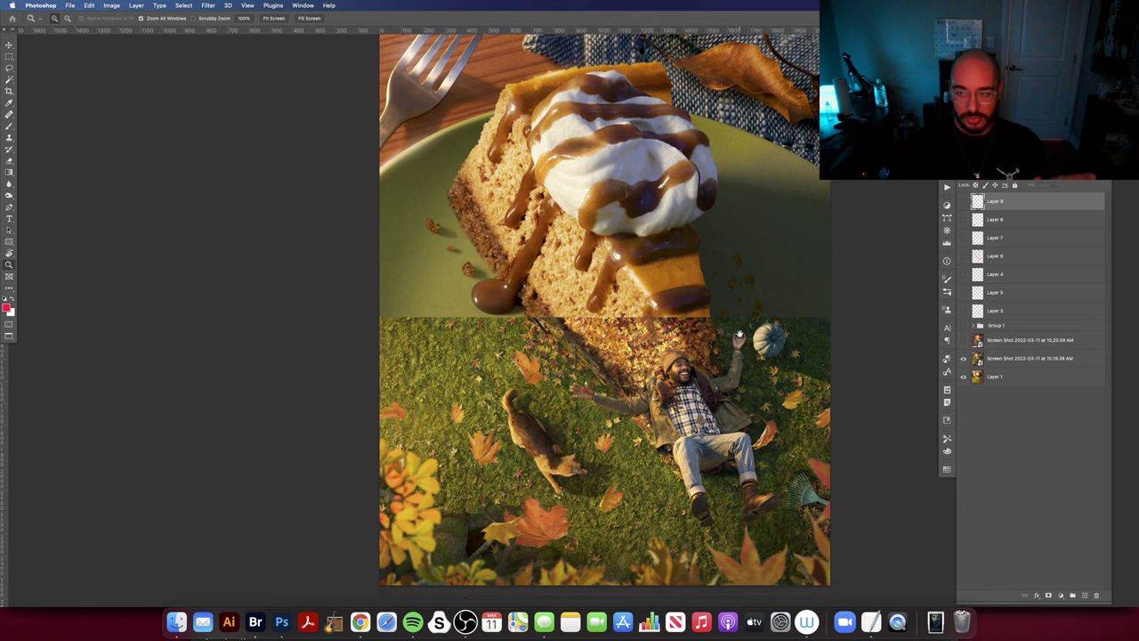
pyautogui.scroll(1, 750, 272)
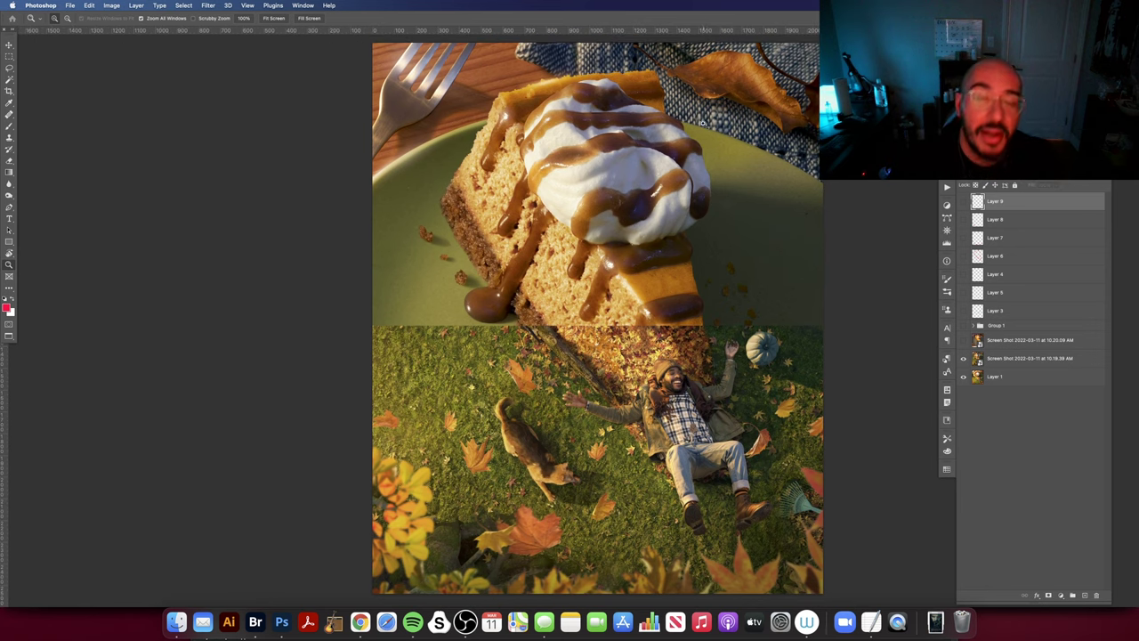
# Switch to the winter cheesecake composite, fit it in view and hide the existing brush marks on Layer 2.
pyautogui.moveTo(720, 173); pyautogui.dragTo(757, 199)
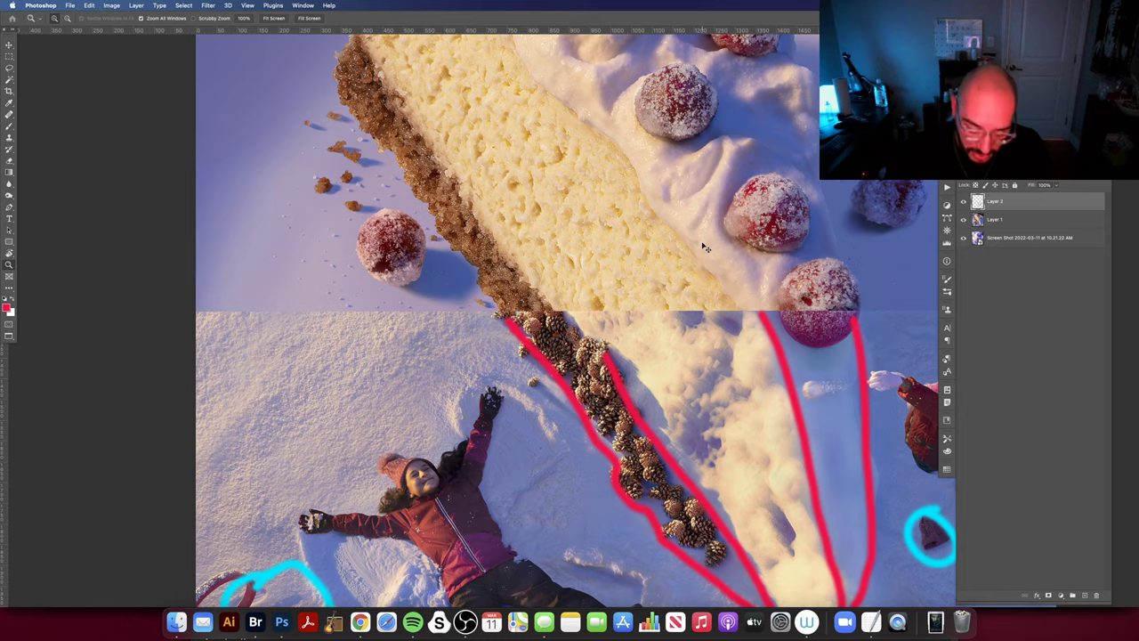
pyautogui.press('super+0')
pyautogui.click(964, 202)
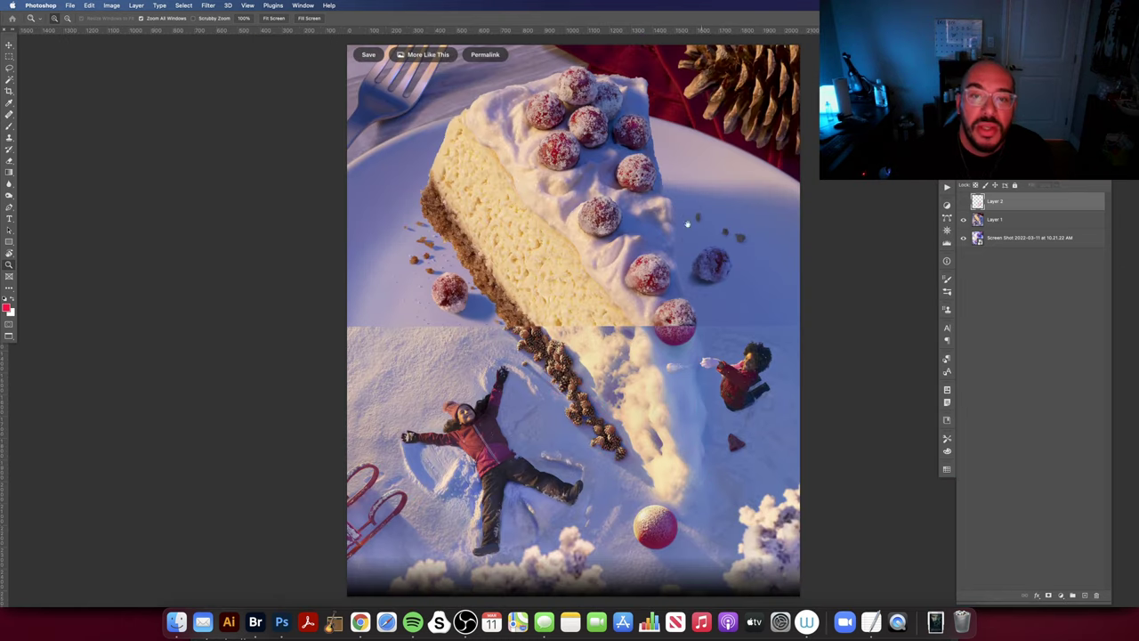
pyautogui.hscroll(-2, 685, 227)
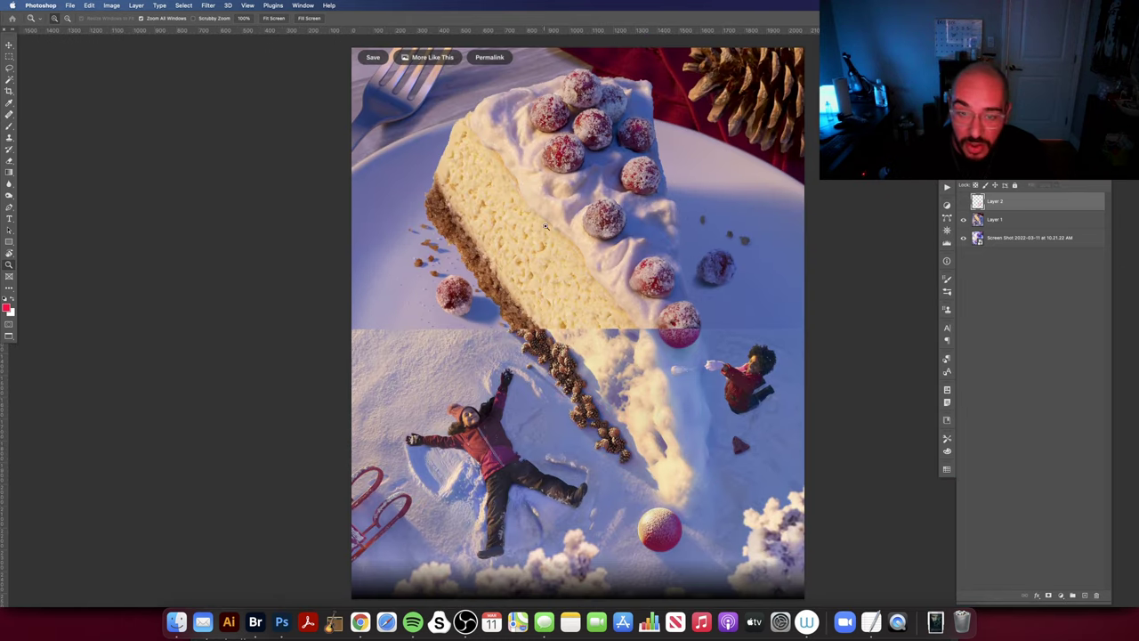
# Add a new top layer, try a red brush outline around the entire cheesecake wedge, and undo the outline.
pyautogui.click(1085, 596)
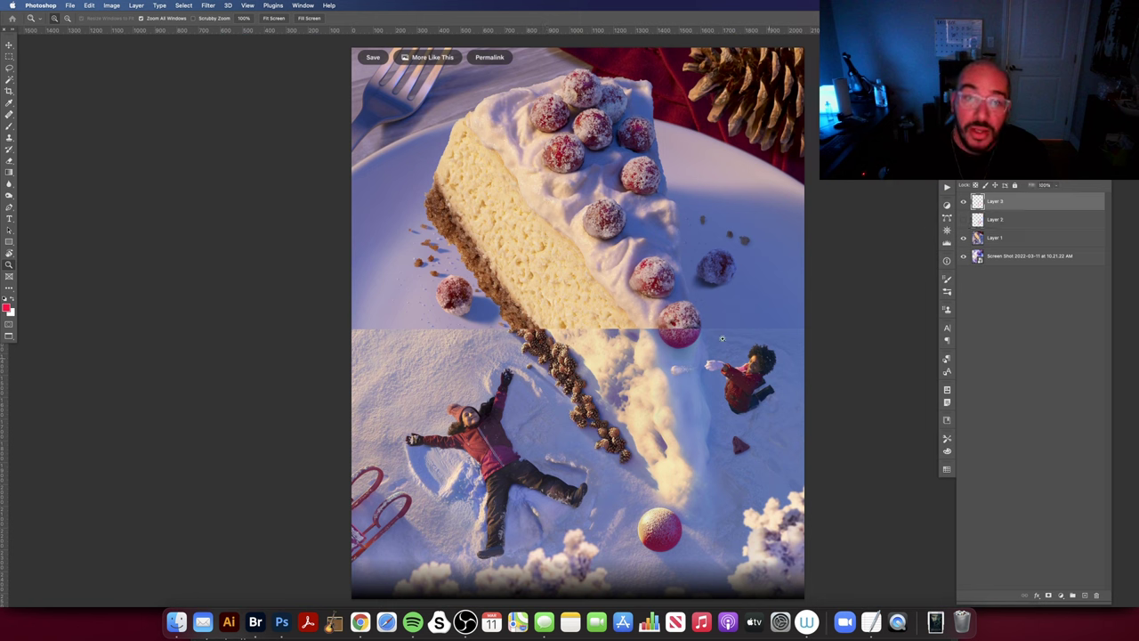
pyautogui.press('b')
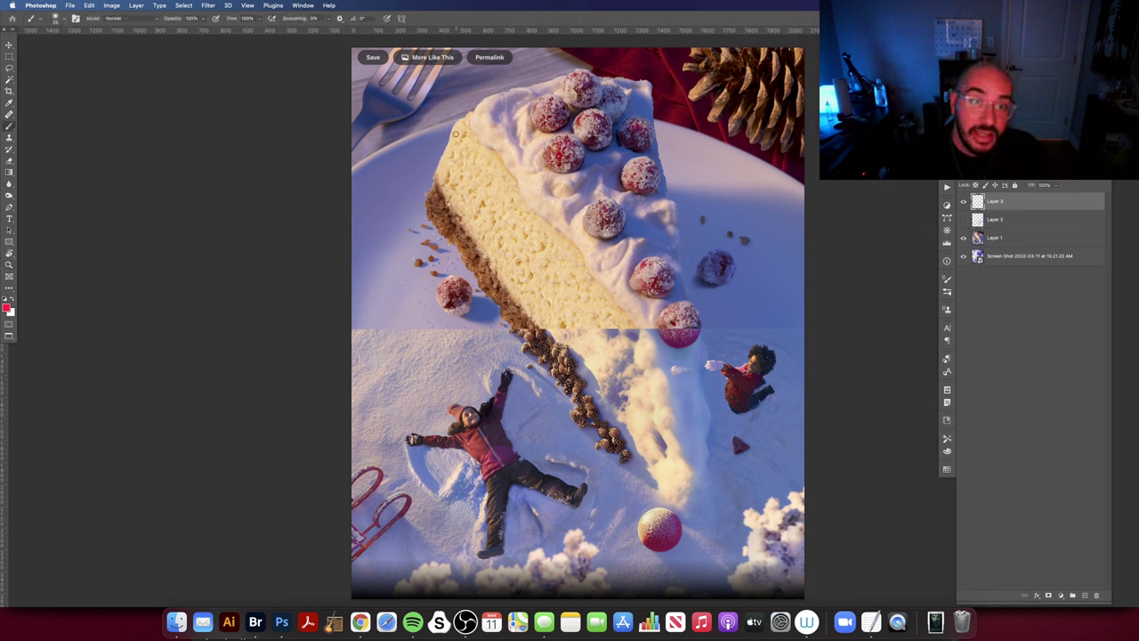
pyautogui.moveTo(463, 117)
pyautogui.mouseDown()
pyautogui.moveTo(436, 233)
pyautogui.moveTo(634, 485)
pyautogui.moveTo(712, 472)
pyautogui.moveTo(654, 105)
pyautogui.moveTo(620, 64)
pyautogui.moveTo(459, 124)
pyautogui.mouseUp()
pyautogui.hscroll(-2, 485, 138)
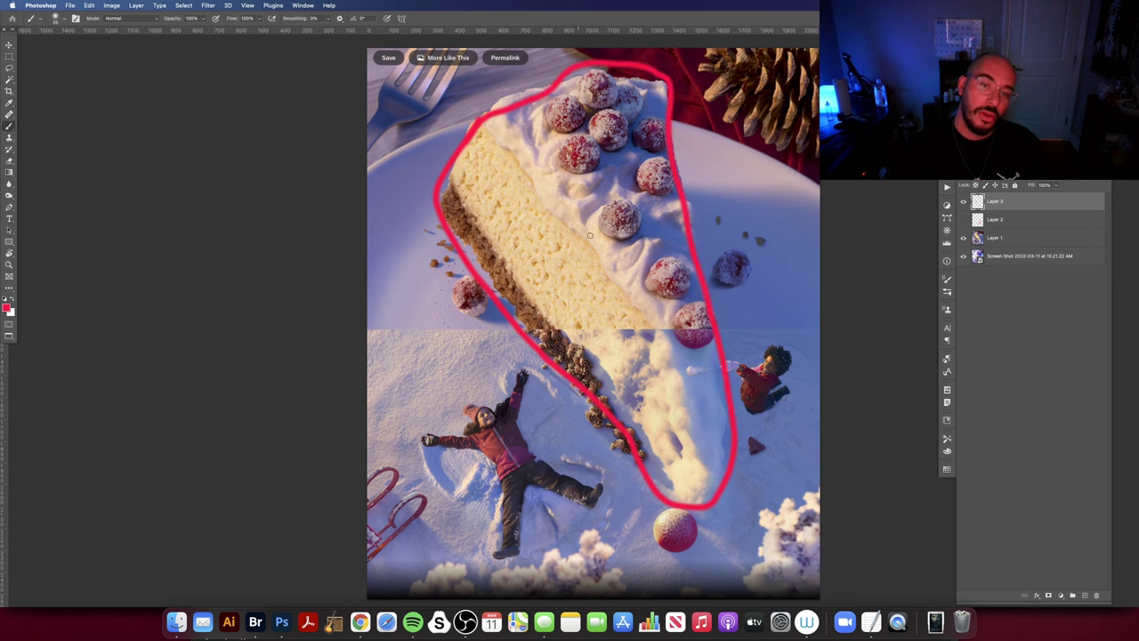
pyautogui.press('super+z')
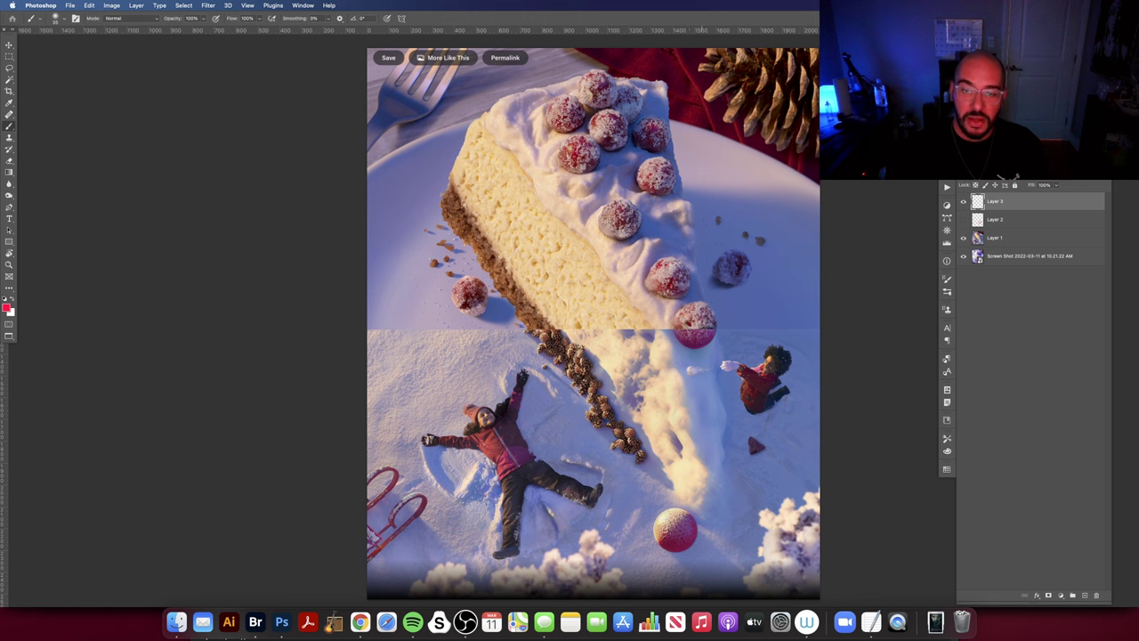
# Try shifting the winter image on Layer 1 sideways, undo the moves, and add an empty layer above it.
pyautogui.moveTo(694, 336); pyautogui.dragTo(721, 331)
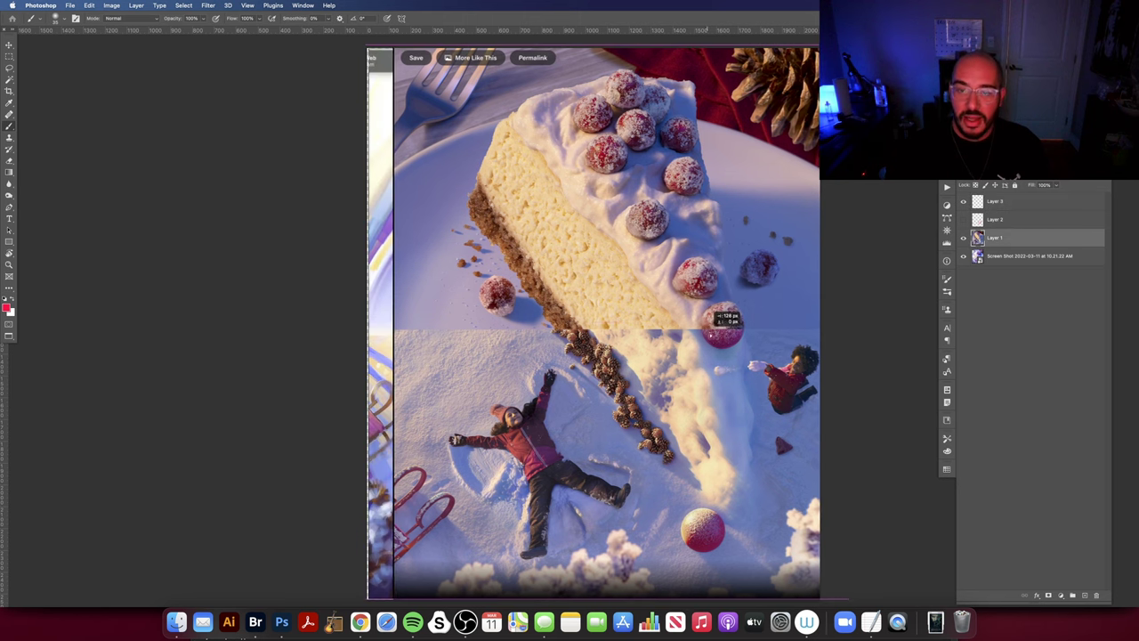
pyautogui.press('super+z')
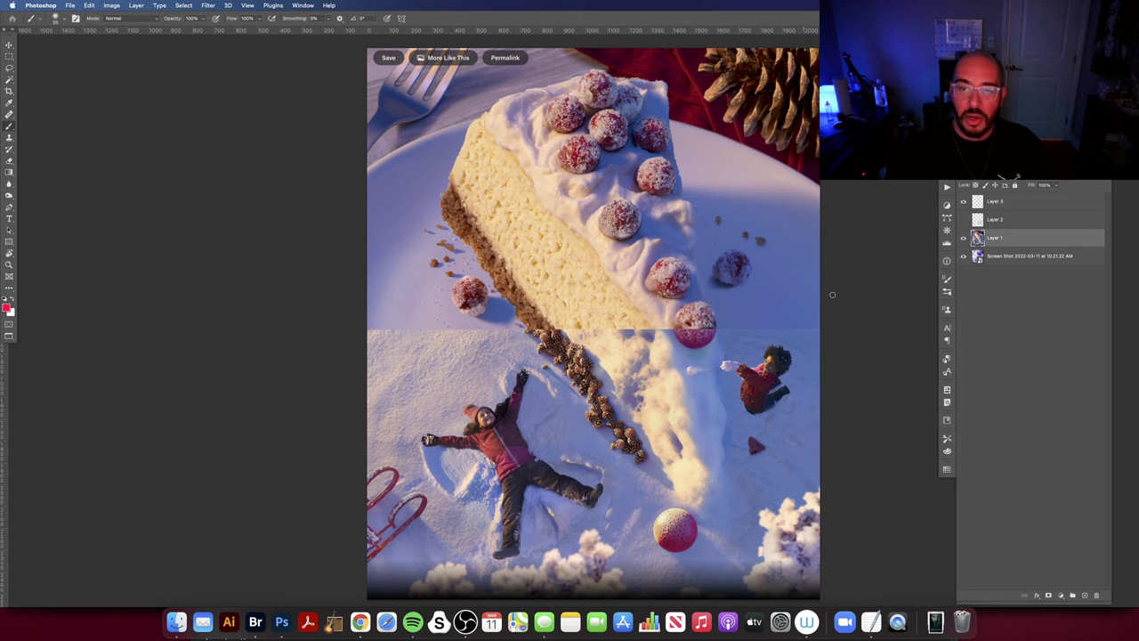
pyautogui.click(1085, 596)
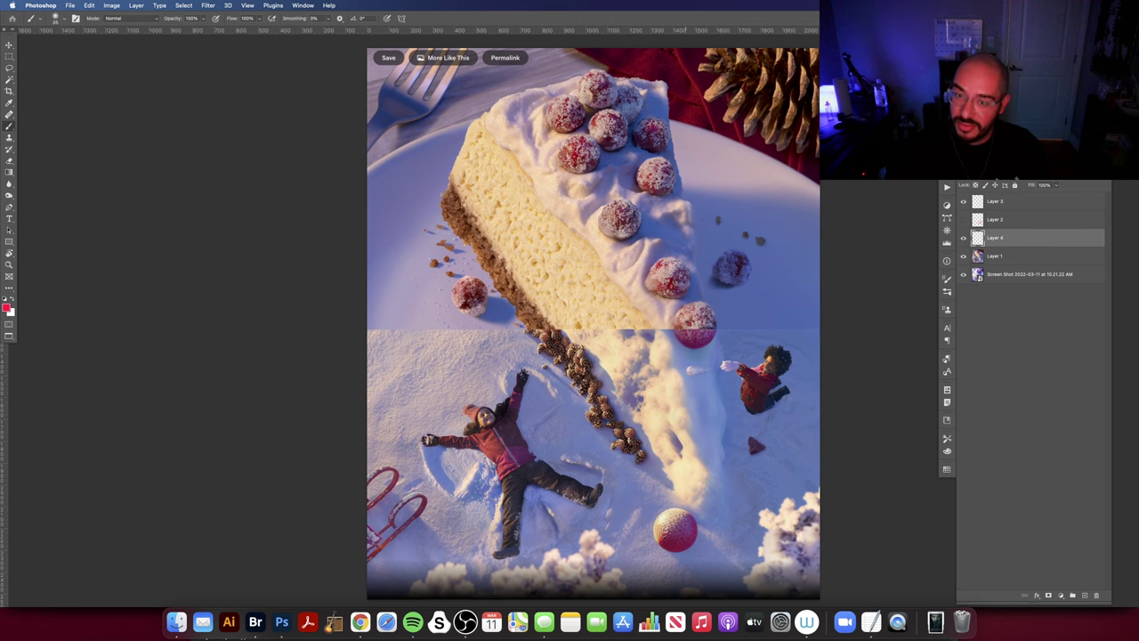
pyautogui.moveTo(686, 318)
pyautogui.mouseDown()
pyautogui.moveTo(690, 329)
pyautogui.moveTo(689, 315)
pyautogui.moveTo(677, 317)
pyautogui.mouseUp()
pyautogui.press('super+z')
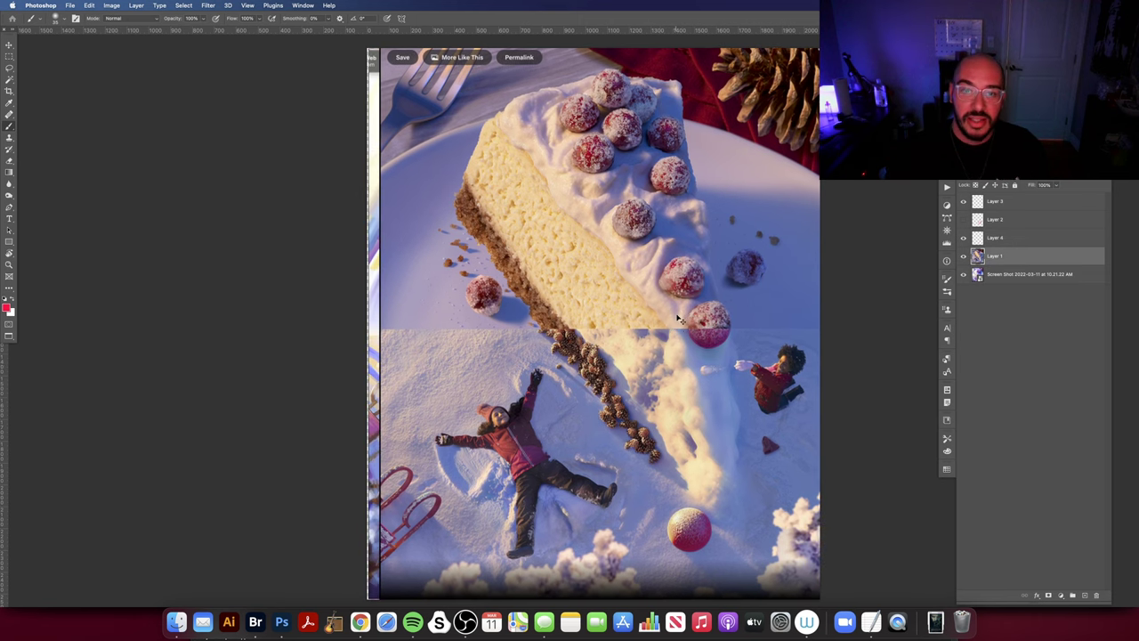
pyautogui.press('super+z')
# Try red zigzag strokes on Layer 3 across the snow part of the wedge, and undo them.
pyautogui.click(1014, 236)
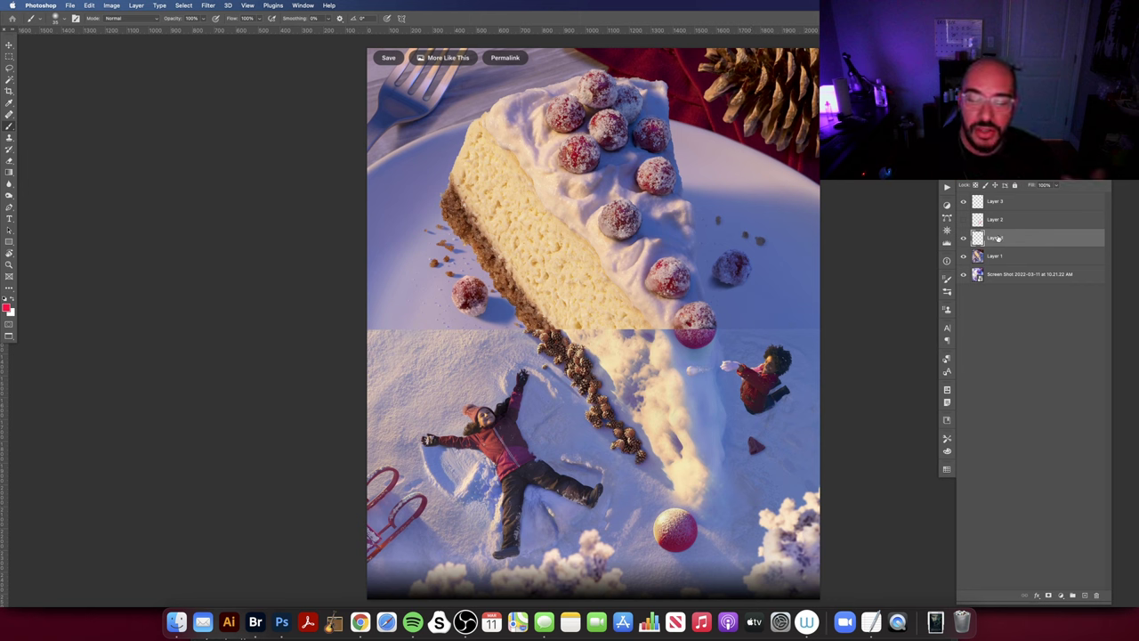
pyautogui.click(1004, 207)
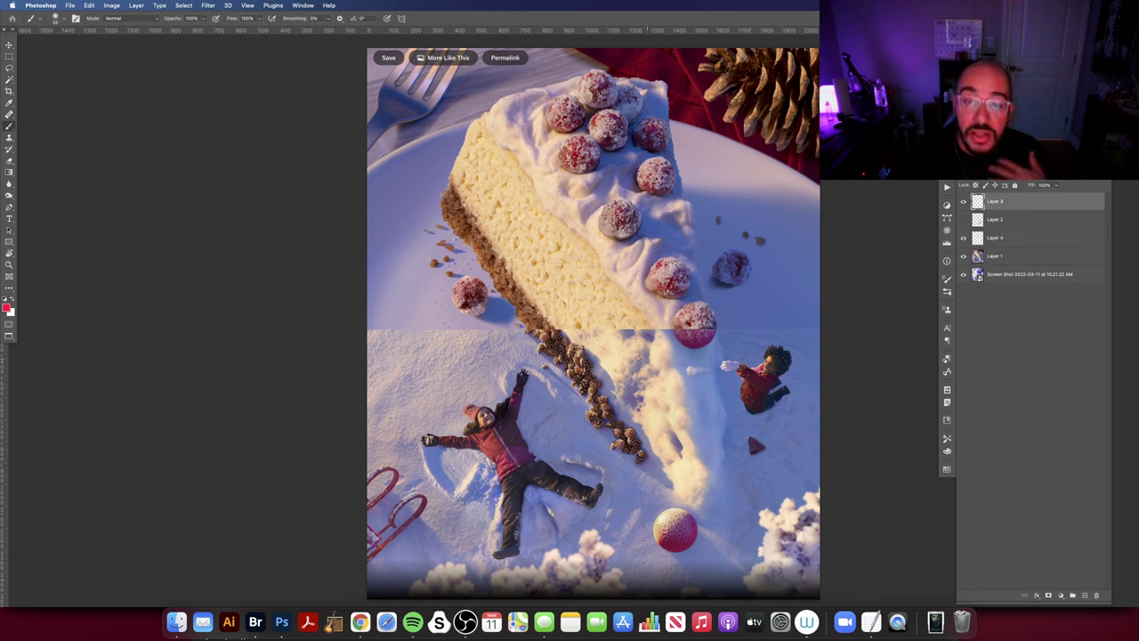
pyautogui.moveTo(589, 338)
pyautogui.mouseDown()
pyautogui.moveTo(687, 489)
pyautogui.moveTo(704, 338)
pyautogui.moveTo(714, 479)
pyautogui.mouseUp()
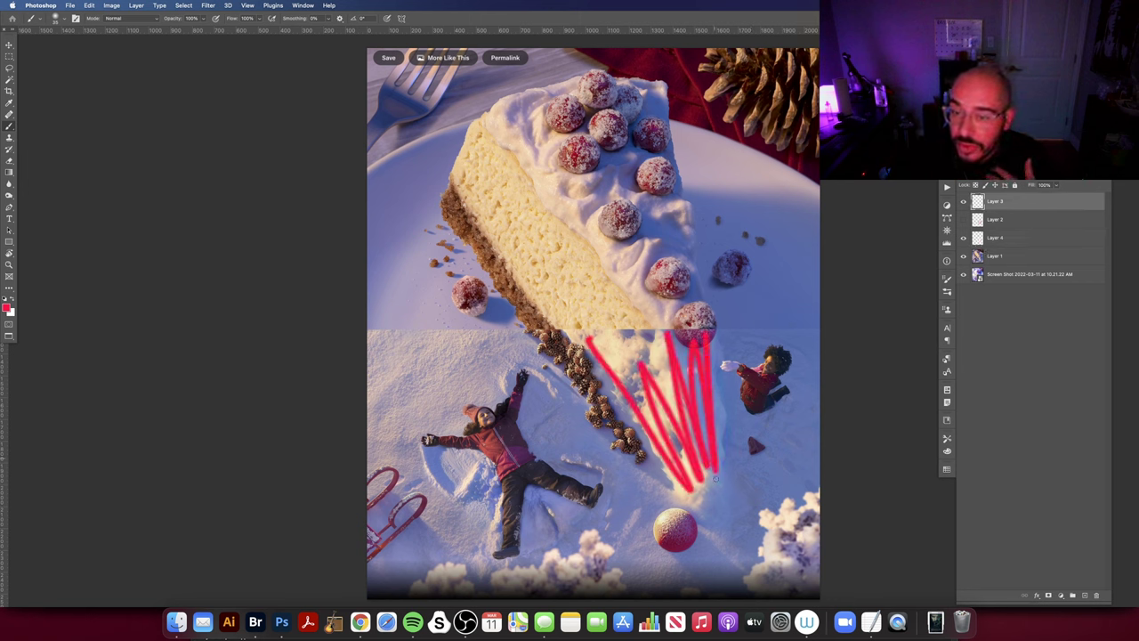
pyautogui.press('super+z')
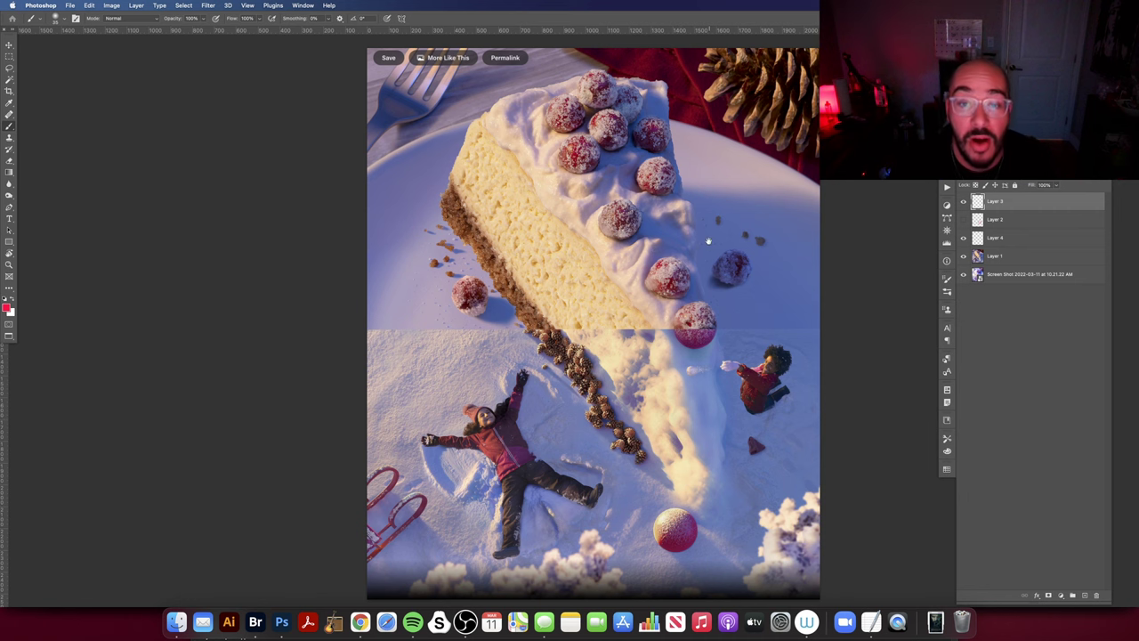
# Try a red line down the ridge of the snow wedge and a brush mark among the upper cranberries, undoing both.
pyautogui.hscroll(2, 708, 240)
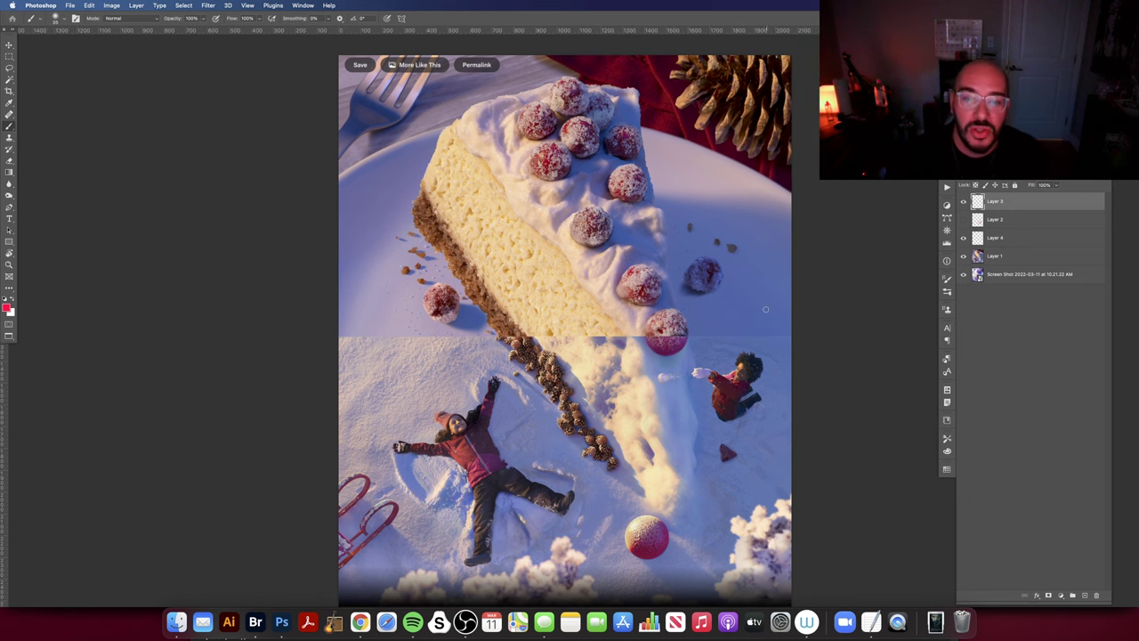
pyautogui.scroll(-2, 644, 349)
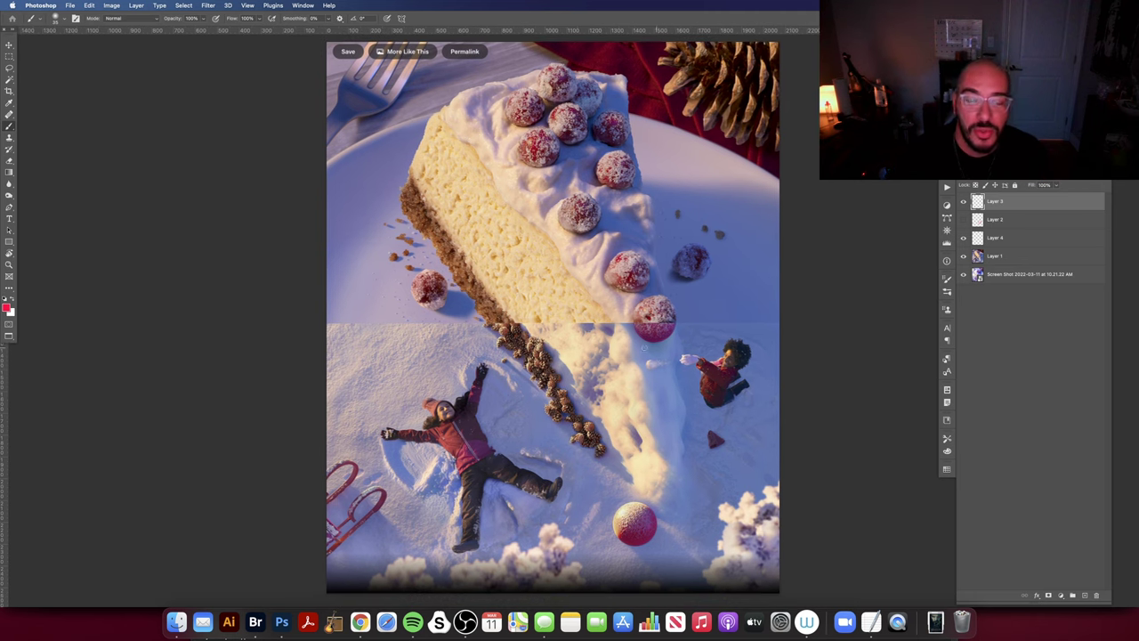
pyautogui.moveTo(622, 317); pyautogui.dragTo(670, 450)
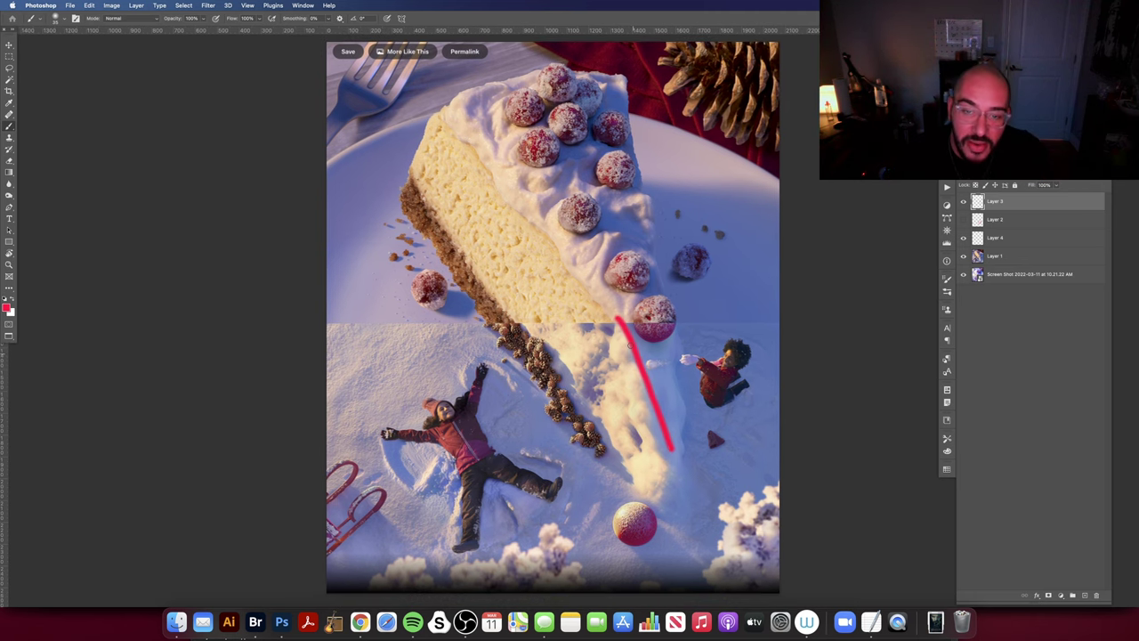
pyautogui.press('cmd+z')
pyautogui.hscroll(-2, 622, 358)
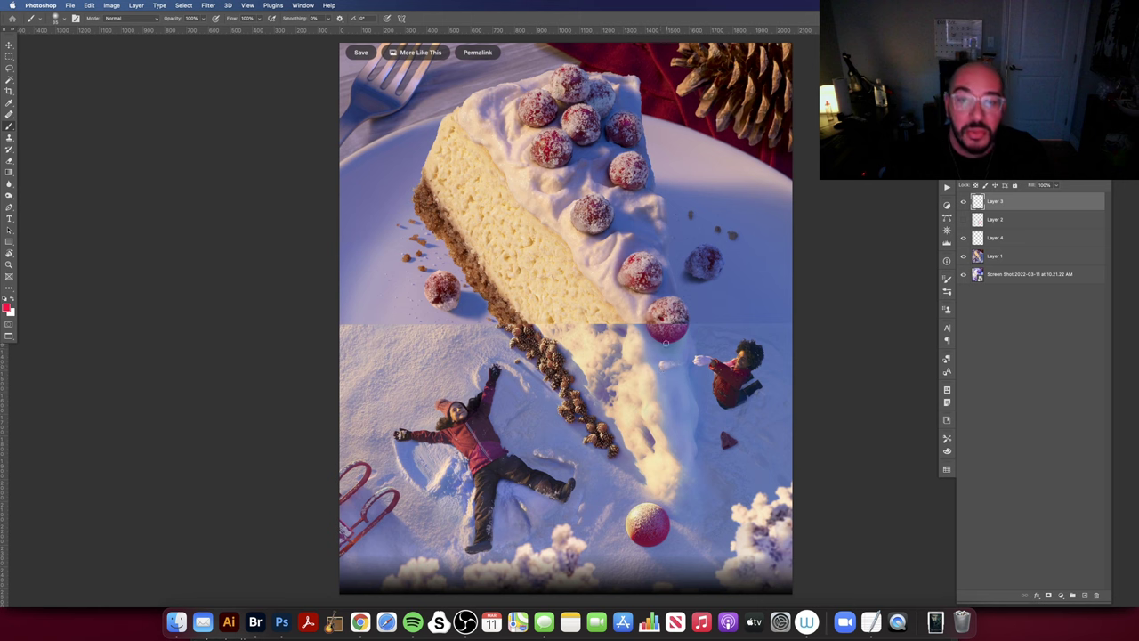
pyautogui.moveTo(573, 106)
pyautogui.mouseDown()
pyautogui.moveTo(534, 120)
pyautogui.moveTo(577, 108)
pyautogui.mouseUp()
pyautogui.press('cmd+z')
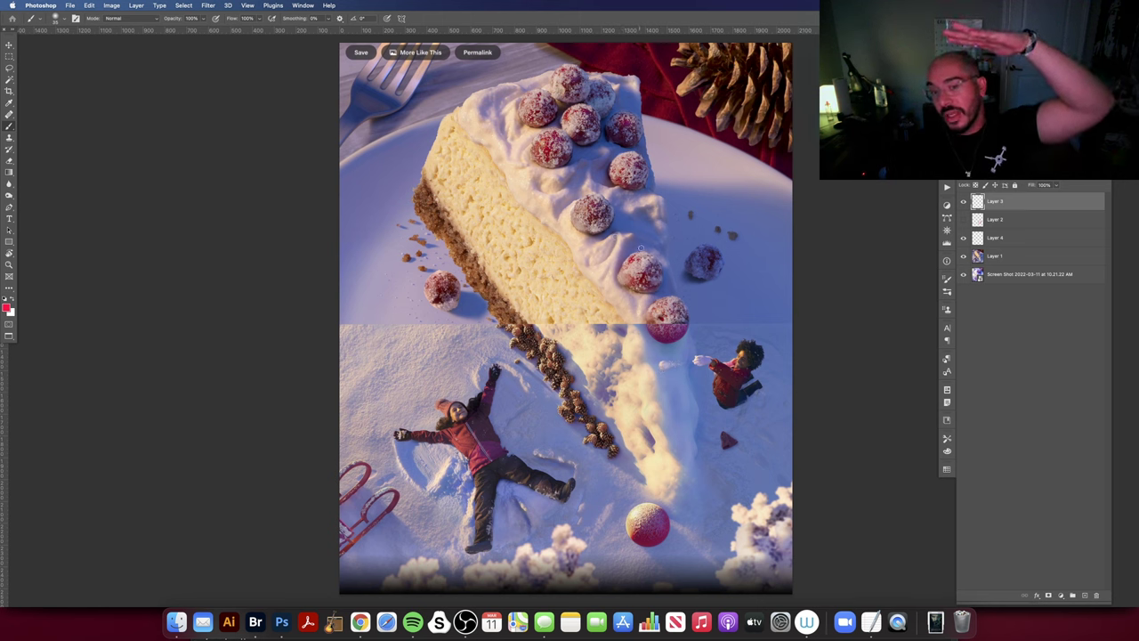
# Outline in red the shaded strip of snow running down from the lowest cranberry on the wedge.
pyautogui.hscroll(-2, 668, 255)
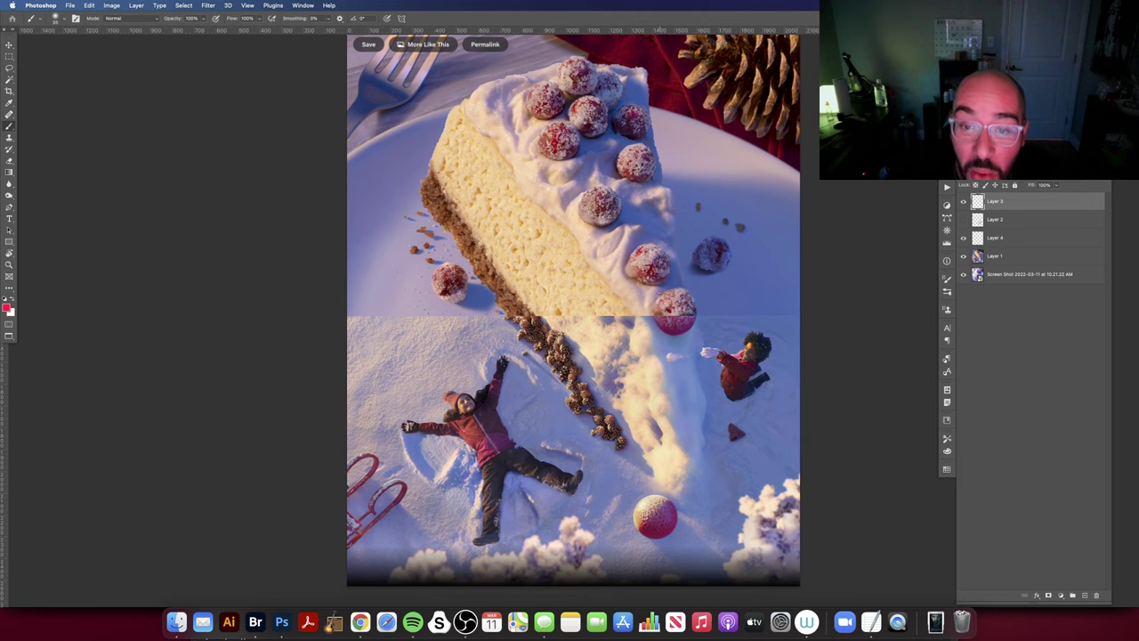
pyautogui.moveTo(646, 318)
pyautogui.mouseDown()
pyautogui.moveTo(692, 464)
pyautogui.moveTo(686, 320)
pyautogui.mouseUp()
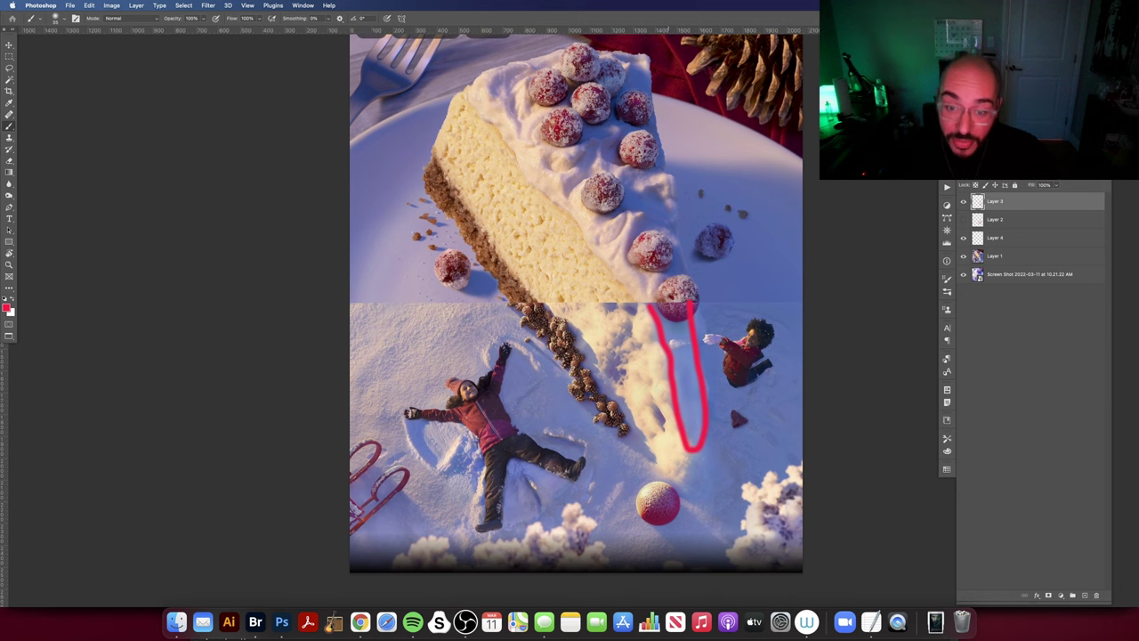
# Undo the outline on the shaded snow strip, then retry a cleaner red outline below the lowest cranberry and undo it.
pyautogui.press('super+z')
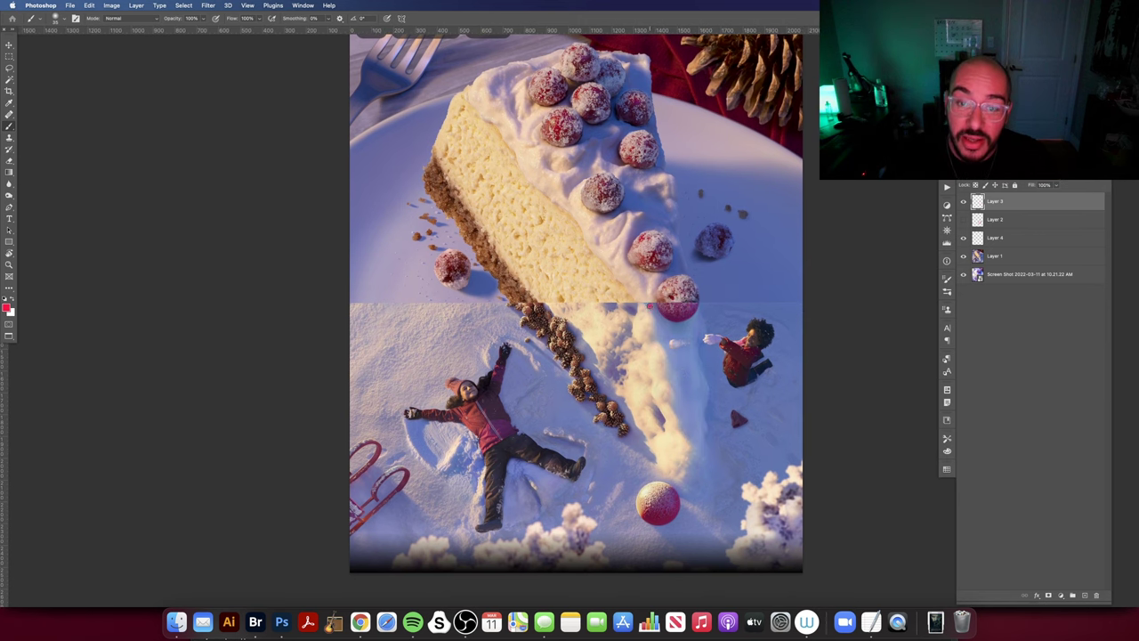
pyautogui.moveTo(649, 305)
pyautogui.mouseDown()
pyautogui.moveTo(678, 420)
pyautogui.moveTo(706, 417)
pyautogui.moveTo(701, 315)
pyautogui.mouseUp()
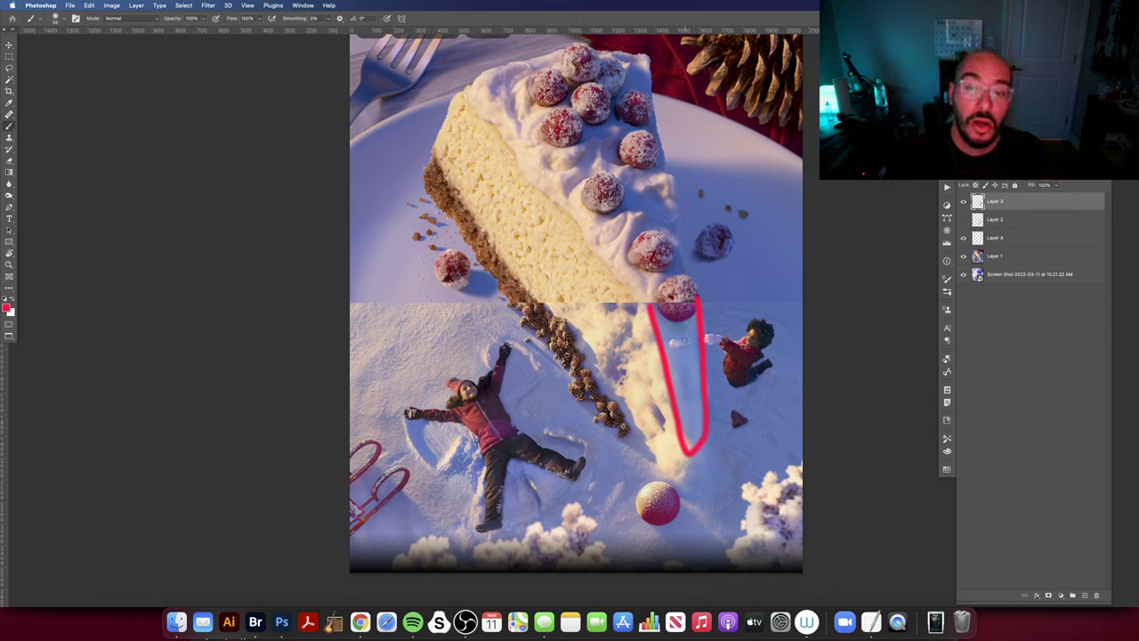
pyautogui.press('super+z')
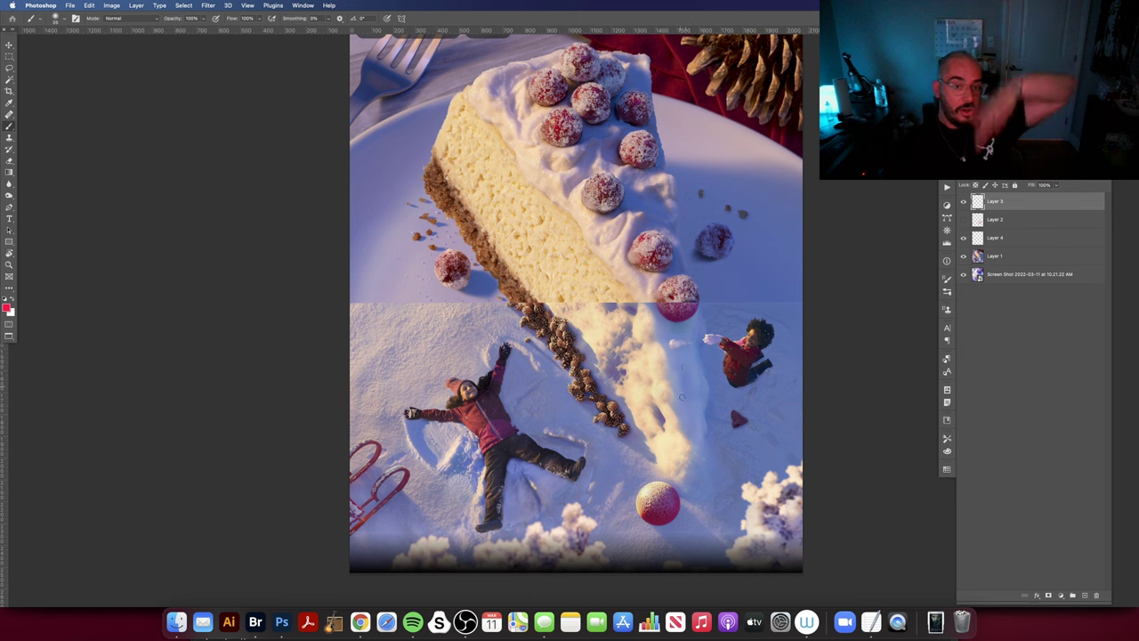
# Try a red outline around the sunlit snow face between the pine-cone crust and the ridge, and undo it.
pyautogui.moveTo(640, 306)
pyautogui.mouseDown()
pyautogui.moveTo(677, 415)
pyautogui.moveTo(674, 455)
pyautogui.mouseUp()
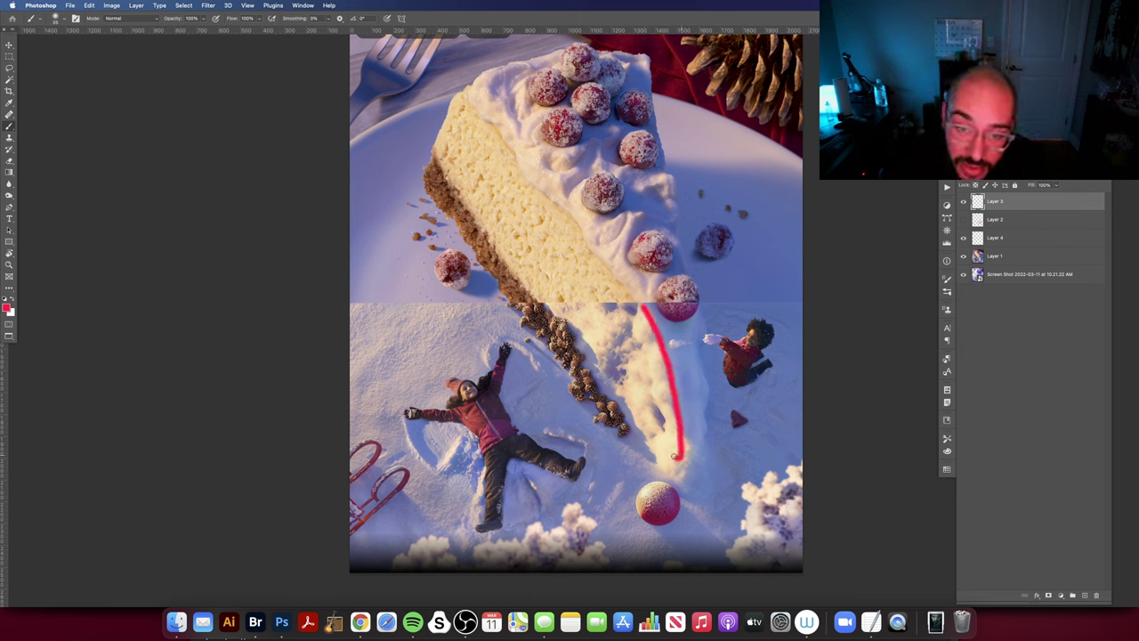
pyautogui.moveTo(434, 160)
pyautogui.mouseDown()
pyautogui.moveTo(498, 267)
pyautogui.moveTo(574, 334)
pyautogui.mouseUp()
pyautogui.moveTo(470, 100)
pyautogui.mouseDown()
pyautogui.moveTo(500, 134)
pyautogui.moveTo(540, 288)
pyautogui.moveTo(585, 365)
pyautogui.mouseUp()
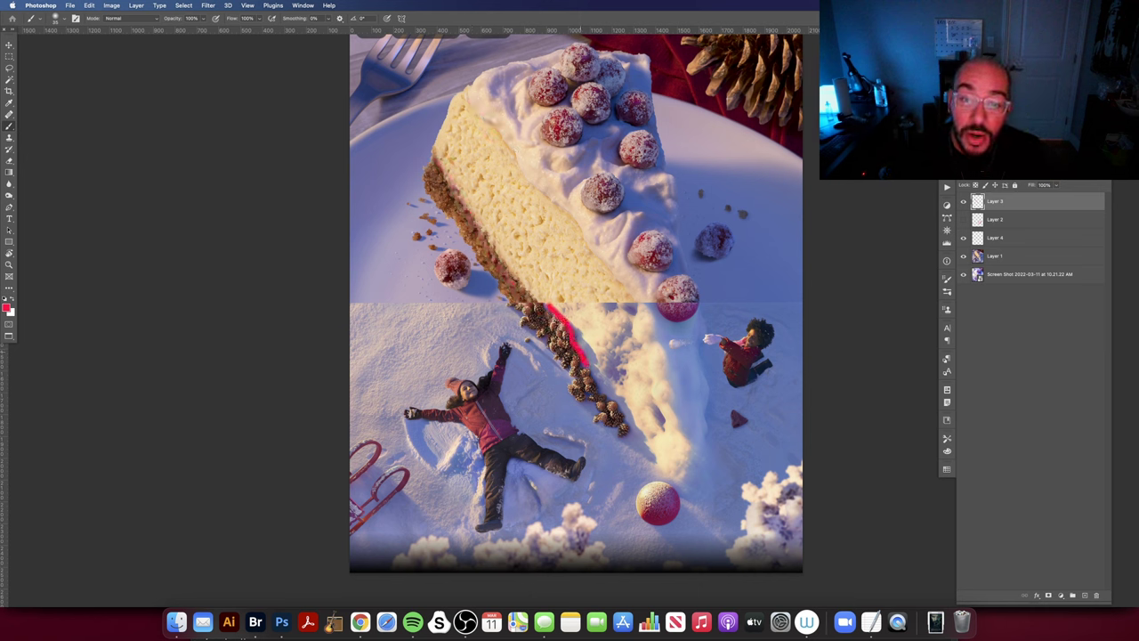
pyautogui.moveTo(612, 402)
pyautogui.mouseDown()
pyautogui.moveTo(685, 459)
pyautogui.moveTo(647, 301)
pyautogui.moveTo(545, 309)
pyautogui.mouseUp()
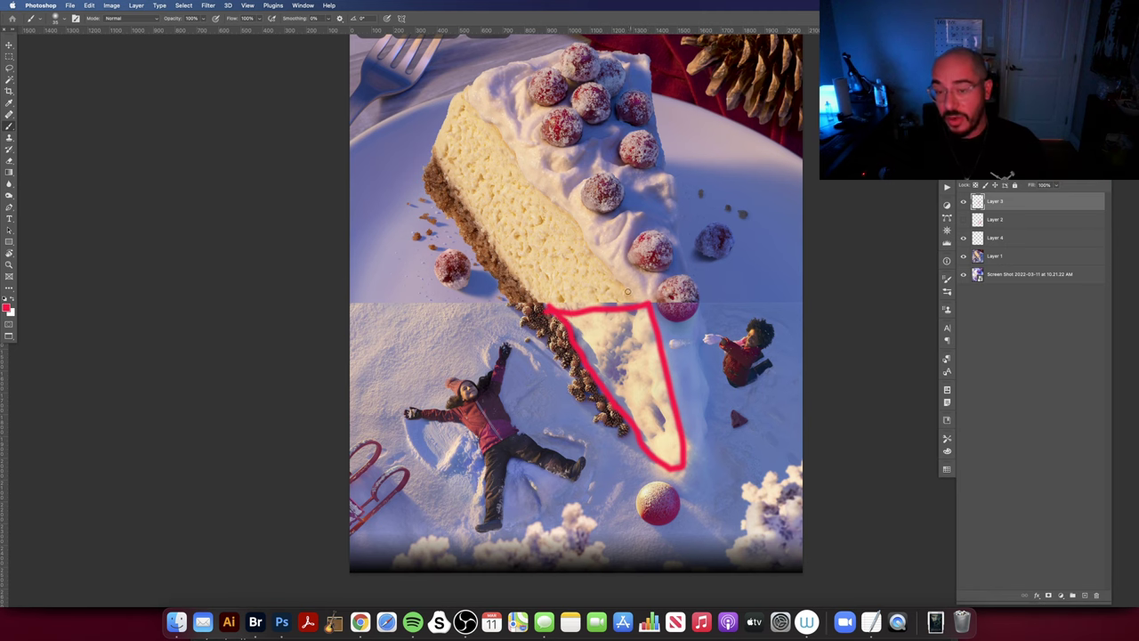
pyautogui.press('super+z')
pyautogui.hscroll(2, 631, 302)
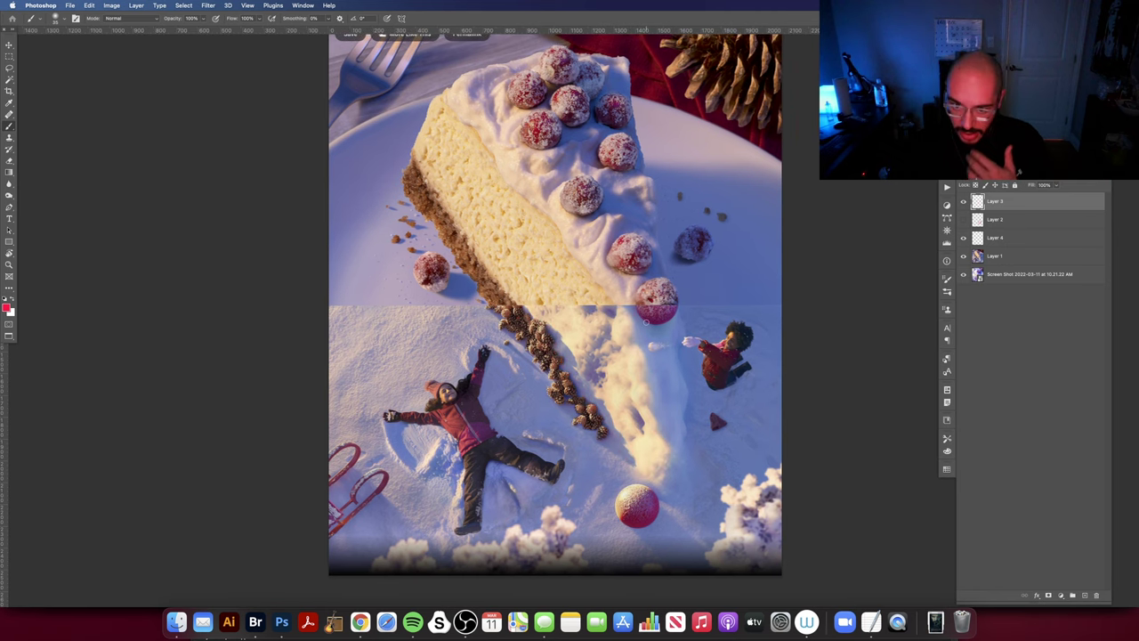
pyautogui.hscroll(2, 595, 289)
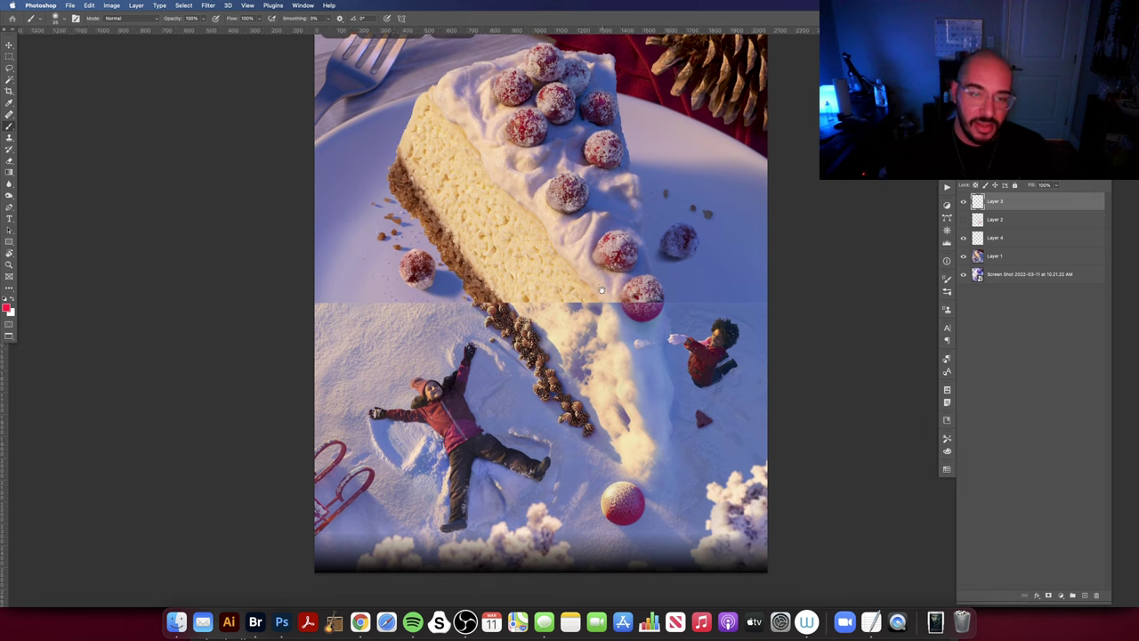
# Try red marks on the pine-cone crust and across the start of the snow wedge, undoing them.
pyautogui.moveTo(487, 313); pyautogui.dragTo(519, 331)
pyautogui.press('super+z')
pyautogui.moveTo(538, 349); pyautogui.dragTo(542, 365)
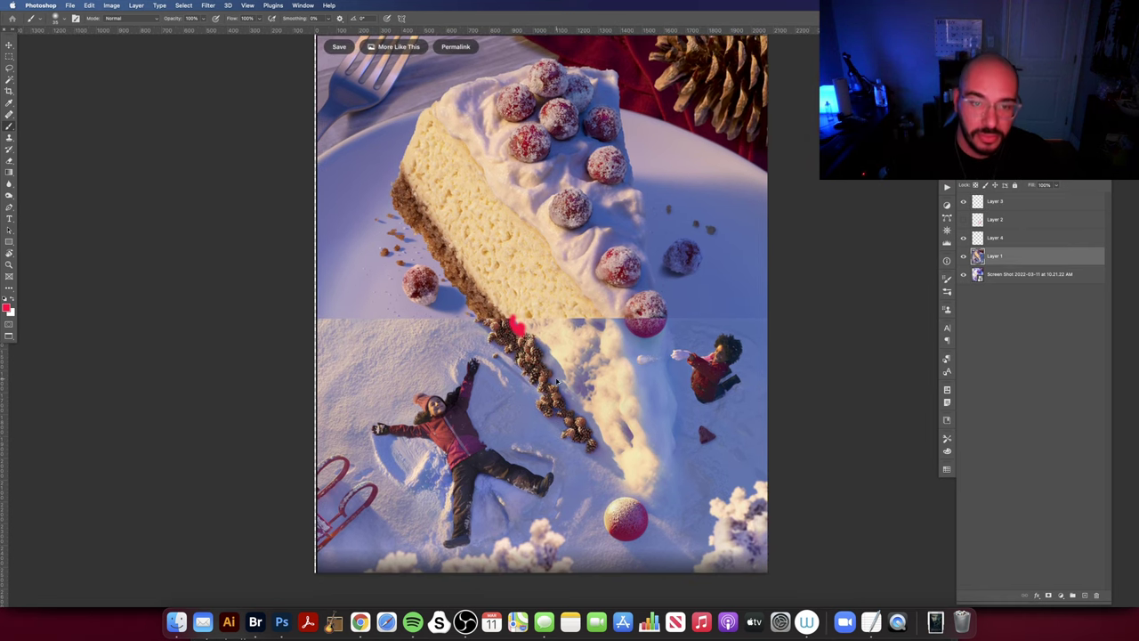
pyautogui.press('super+z')
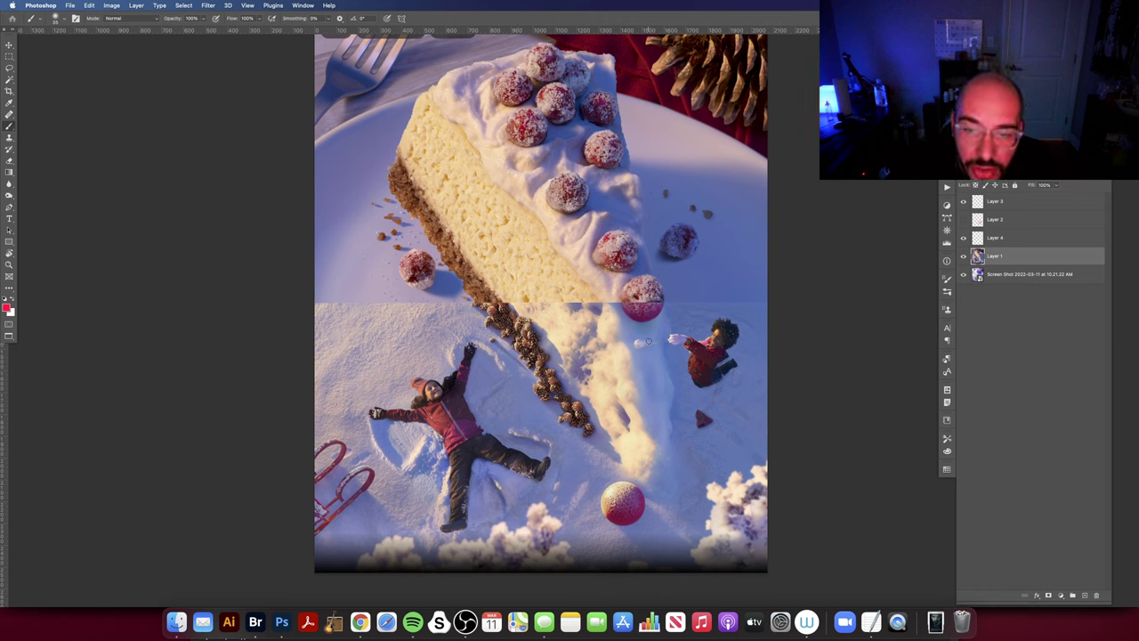
pyautogui.moveTo(659, 315)
pyautogui.mouseDown()
pyautogui.moveTo(660, 458)
pyautogui.moveTo(553, 324)
pyautogui.mouseUp()
pyautogui.press('super+z')
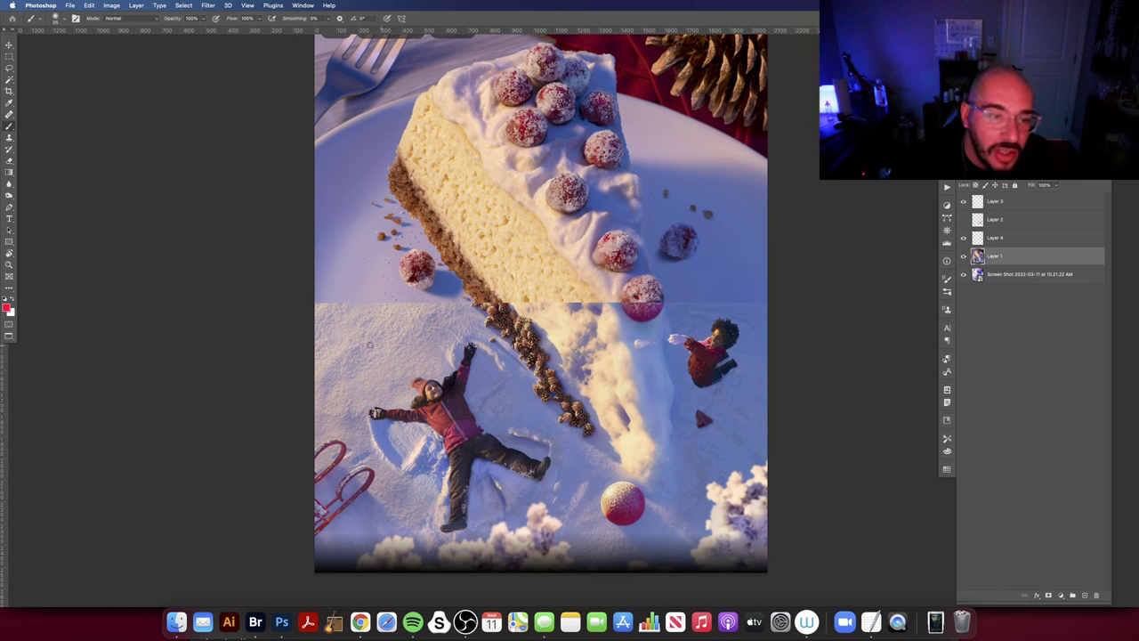
# Try red marks on the open snow, the child making a snow angel and the child throwing snow, undoing each.
pyautogui.moveTo(379, 333)
pyautogui.mouseDown()
pyautogui.moveTo(362, 335)
pyautogui.moveTo(402, 343)
pyautogui.mouseUp()
pyautogui.press('super+z')
pyautogui.moveTo(435, 400); pyautogui.dragTo(449, 421)
pyautogui.press('super+z')
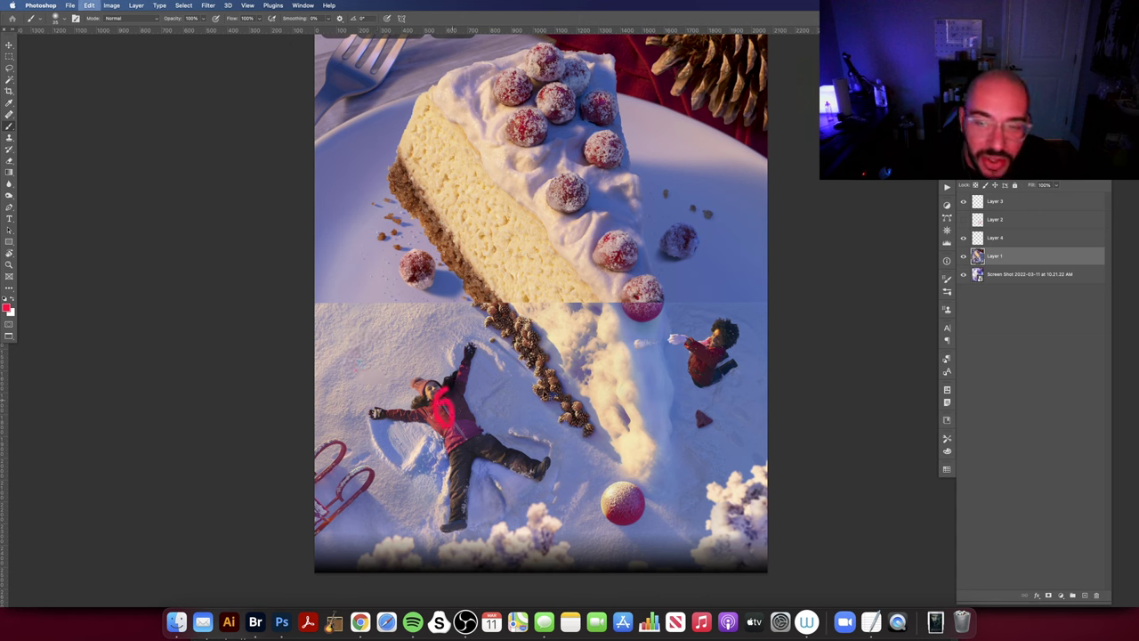
pyautogui.moveTo(729, 329); pyautogui.dragTo(710, 348)
pyautogui.press('super+z')
# Try red marks on the frosted red ball and the snow-covered shrub beside it, undoing both.
pyautogui.moveTo(630, 493); pyautogui.dragTo(623, 494)
pyautogui.press('super+z')
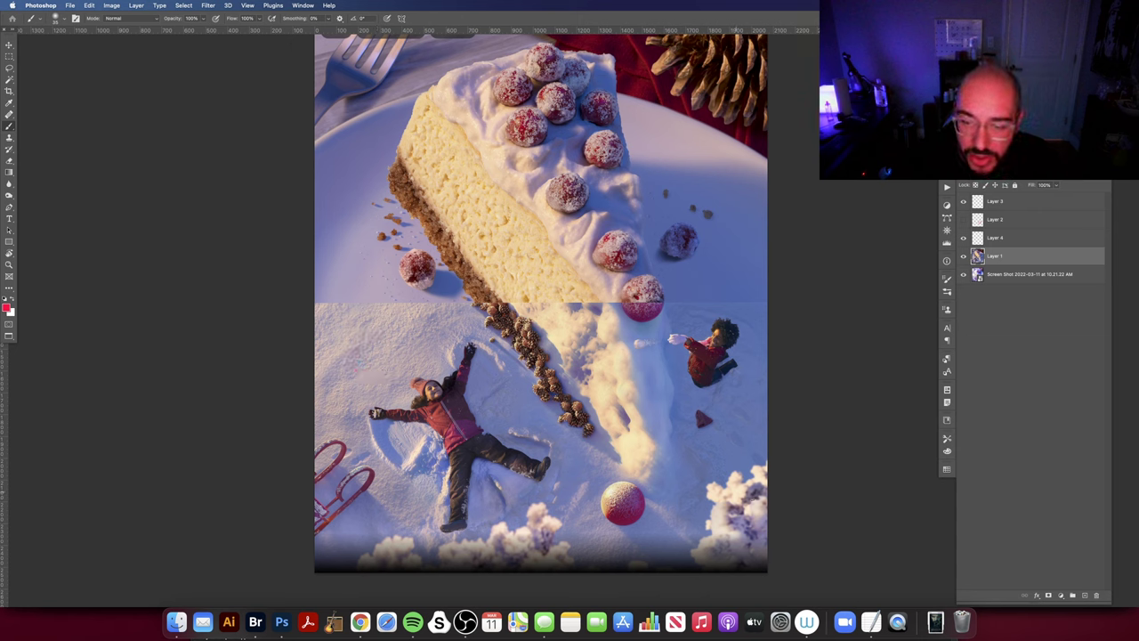
pyautogui.moveTo(747, 493); pyautogui.dragTo(735, 495)
pyautogui.press('super+z')
pyautogui.press('super+z')
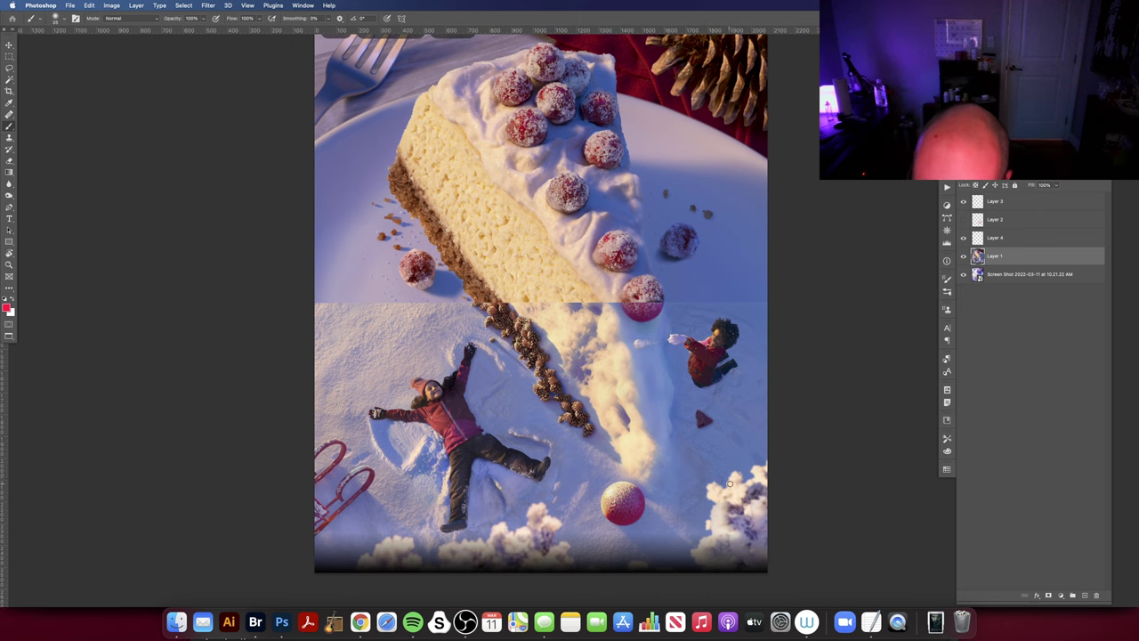
# Try a red line along the outer edge of the cheesecake's brown crust, and undo it.
pyautogui.moveTo(712, 538); pyautogui.dragTo(737, 536)
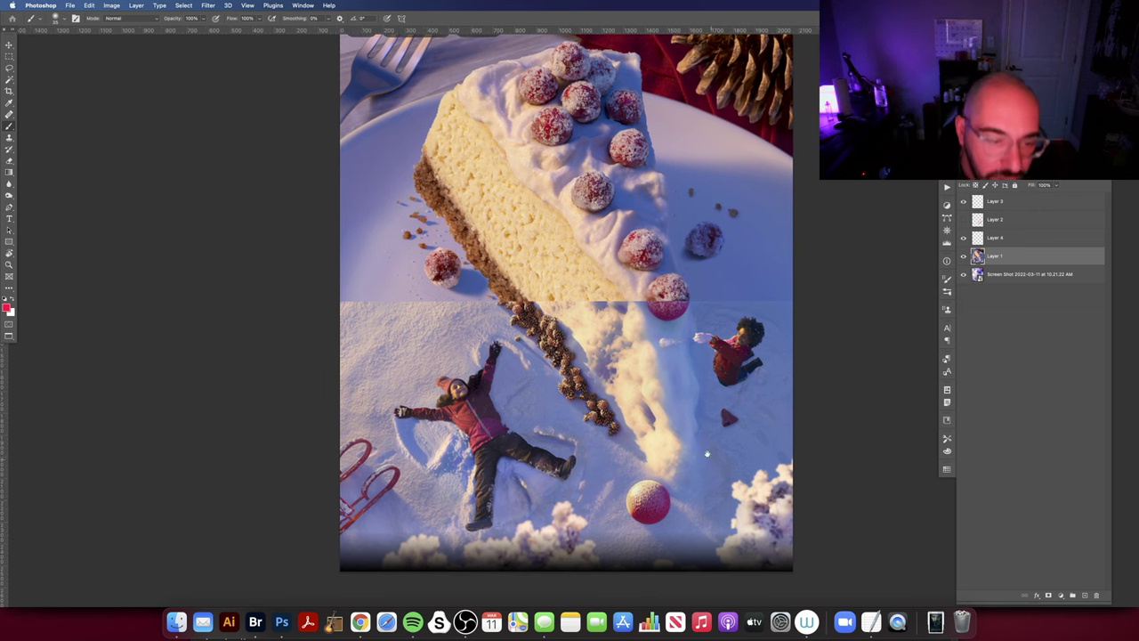
pyautogui.moveTo(594, 409); pyautogui.dragTo(581, 414)
pyautogui.moveTo(756, 355)
pyautogui.mouseDown()
pyautogui.moveTo(747, 361)
pyautogui.moveTo(764, 388)
pyautogui.moveTo(767, 379)
pyautogui.mouseUp()
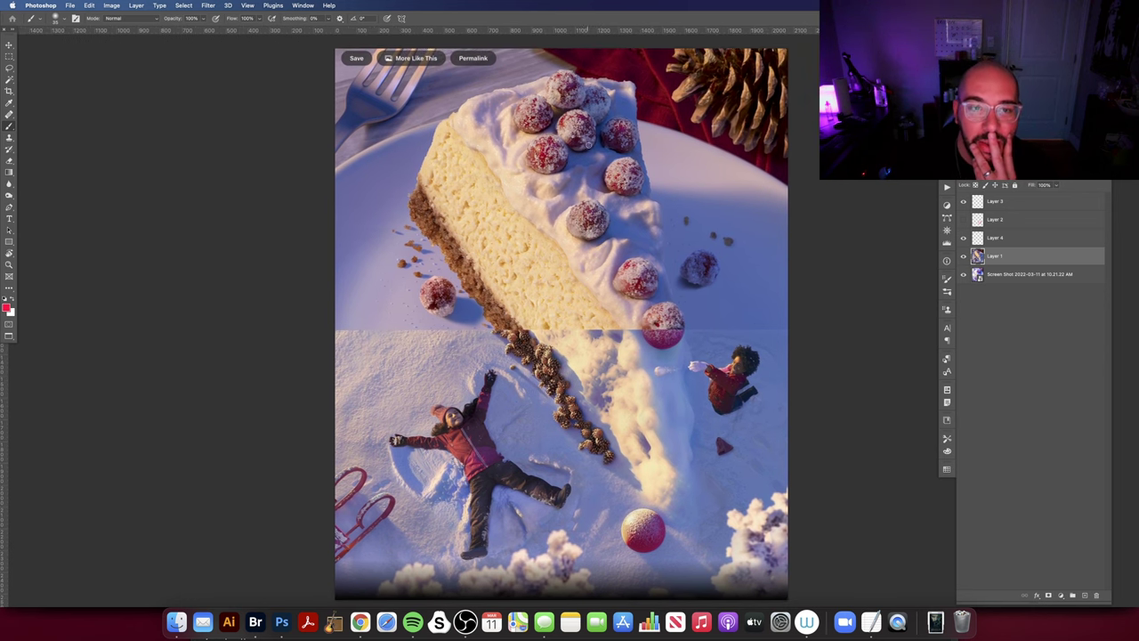
pyautogui.moveTo(478, 217); pyautogui.dragTo(473, 220)
pyautogui.hscroll(2, 507, 245)
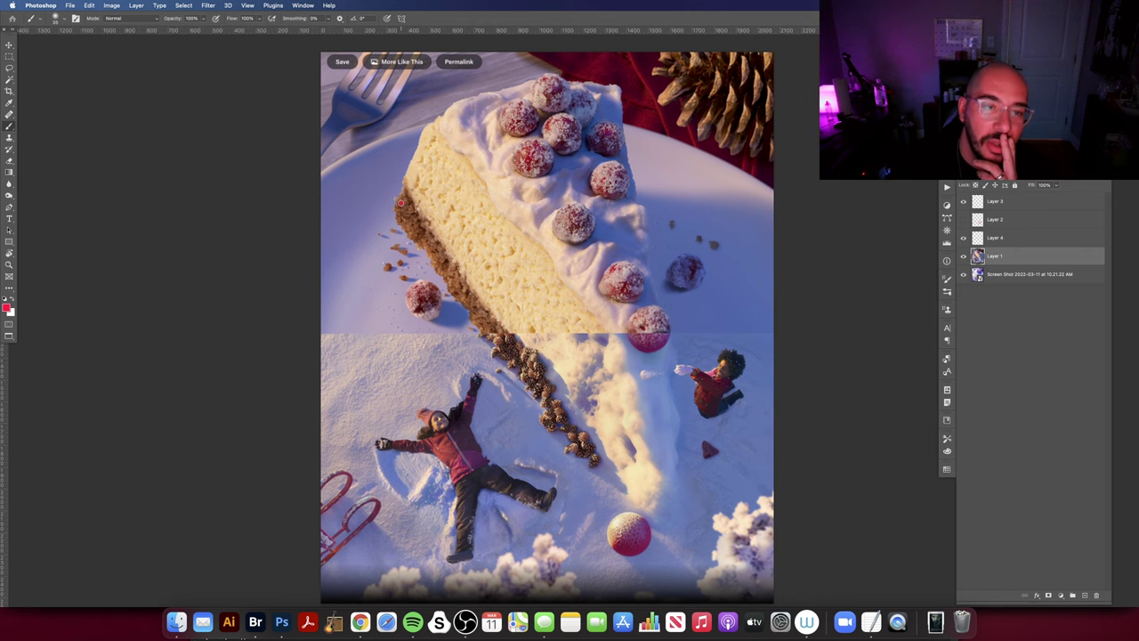
pyautogui.moveTo(401, 202); pyautogui.dragTo(459, 290)
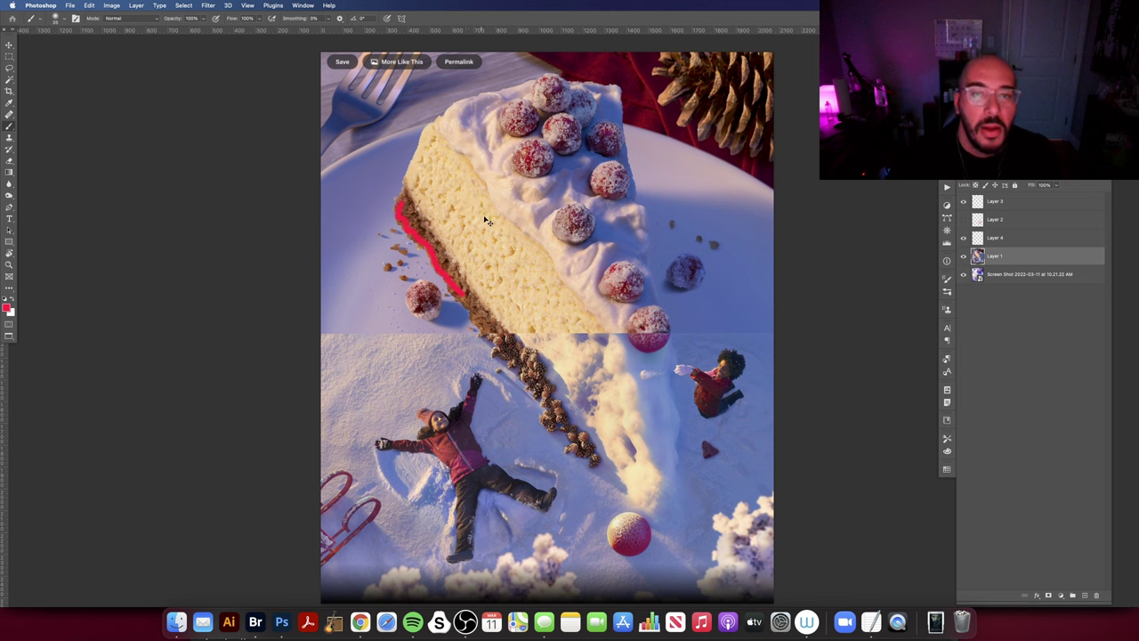
pyautogui.press('super+z')
pyautogui.moveTo(781, 258)
pyautogui.mouseDown()
pyautogui.moveTo(798, 254)
pyautogui.moveTo(786, 247)
pyautogui.mouseUp()
pyautogui.moveTo(806, 204)
pyautogui.mouseDown()
pyautogui.moveTo(791, 214)
pyautogui.moveTo(832, 205)
pyautogui.mouseUp()
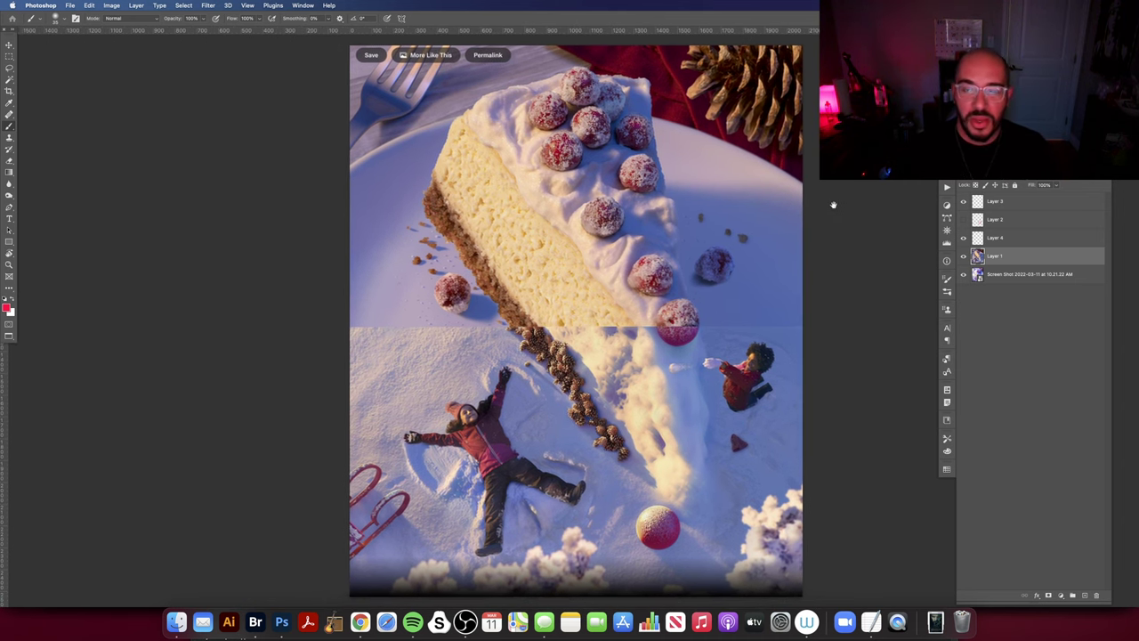
pyautogui.hscroll(1, 870, 284)
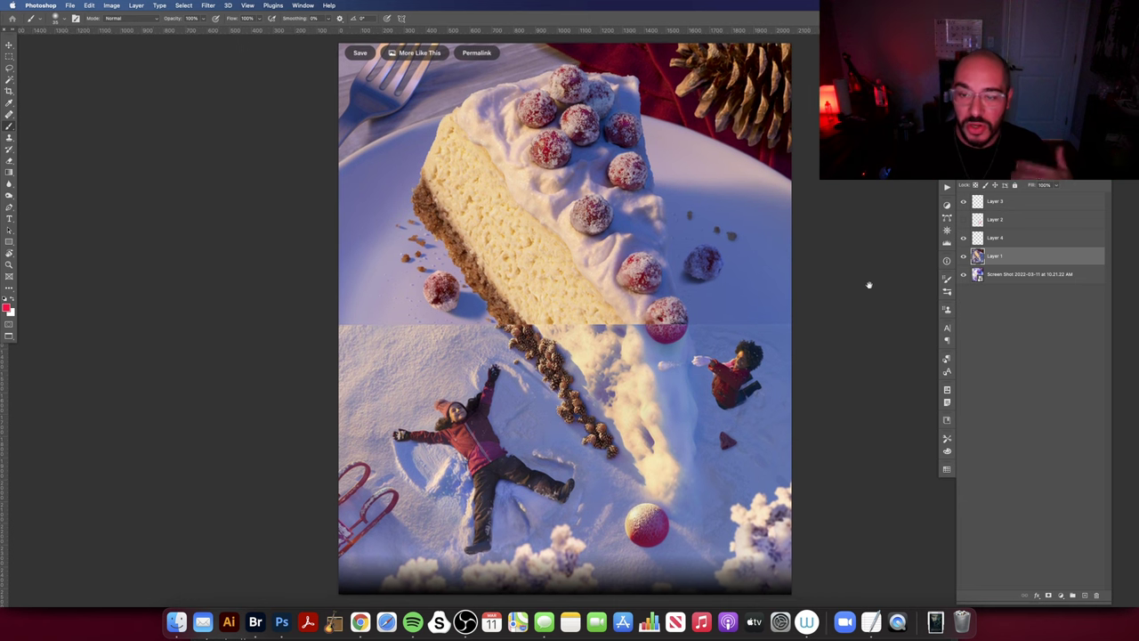
pyautogui.scroll(-2, 869, 289)
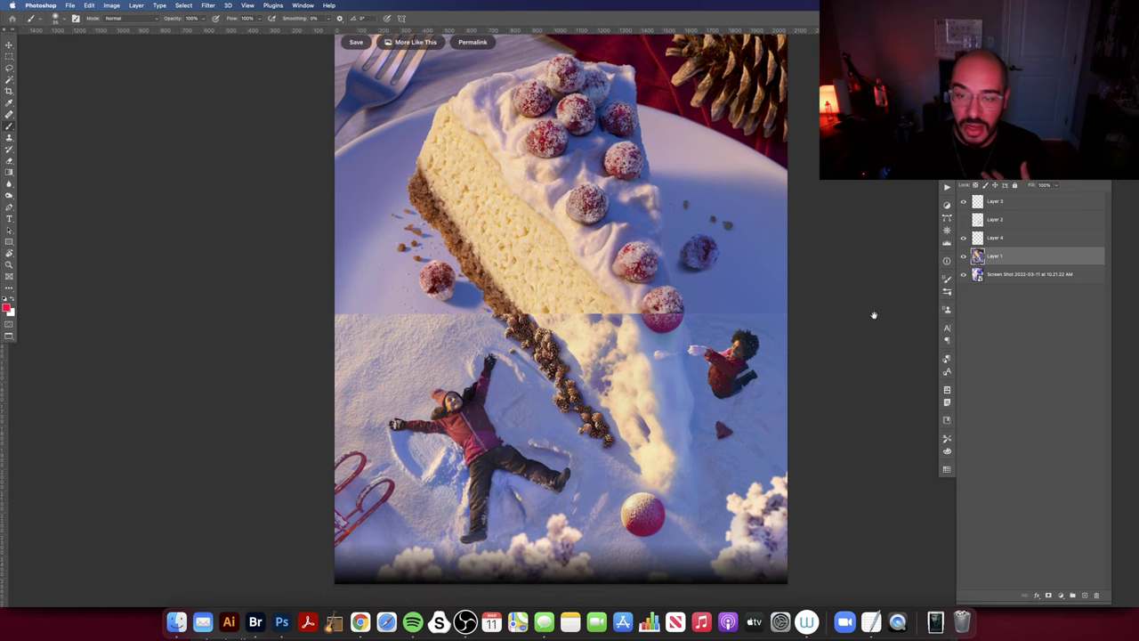
pyautogui.moveTo(873, 315); pyautogui.dragTo(874, 314)
# On Layer 3, try red marks on the snow-angel child's leg and on the child throwing snow, undoing them.
pyautogui.click(998, 201)
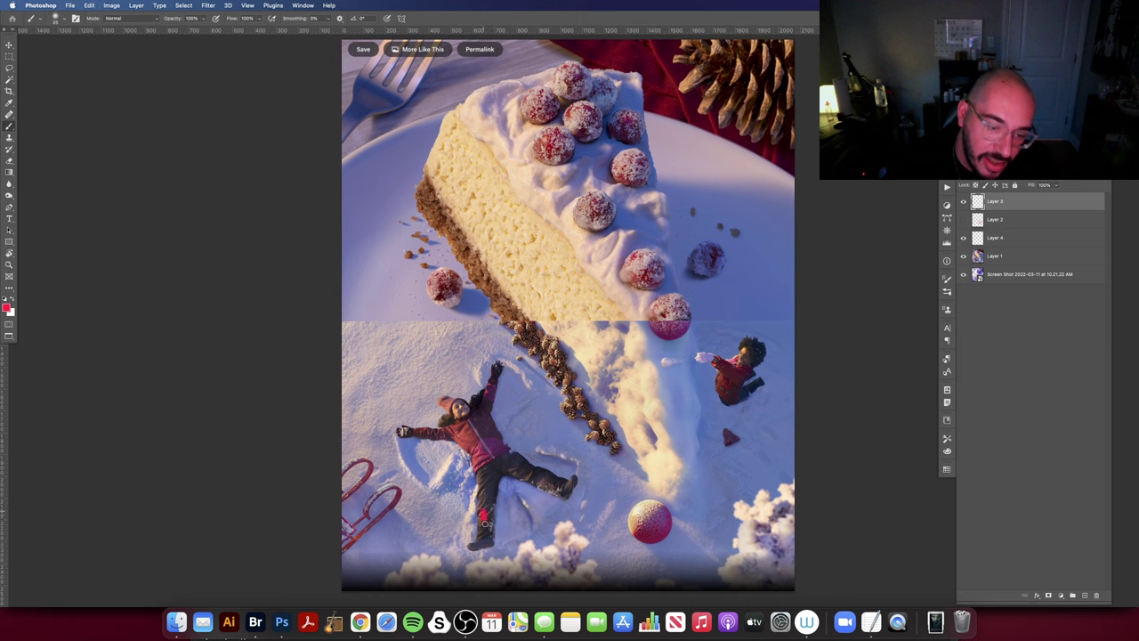
pyautogui.press('super+z')
pyautogui.press('super+shift+z')
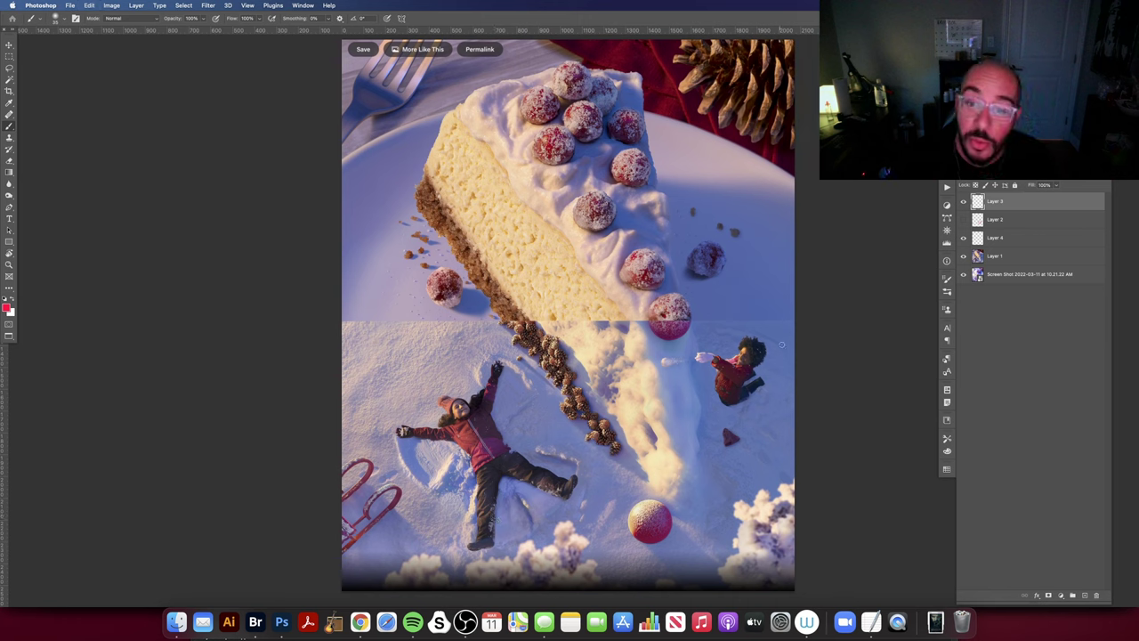
pyautogui.press('super+z')
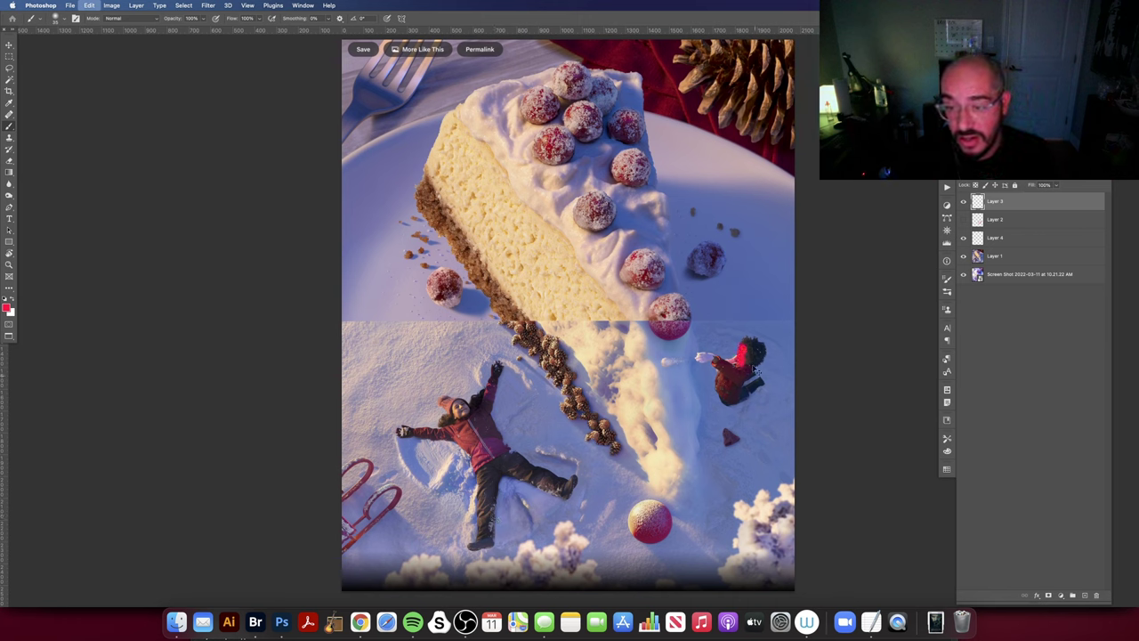
pyautogui.press('super+shift+z')
pyautogui.moveTo(744, 371); pyautogui.dragTo(755, 347)
# Compare the whole winter composite with the autumn cheesecake composite in the other document.
pyautogui.scroll(3, 705, 418)
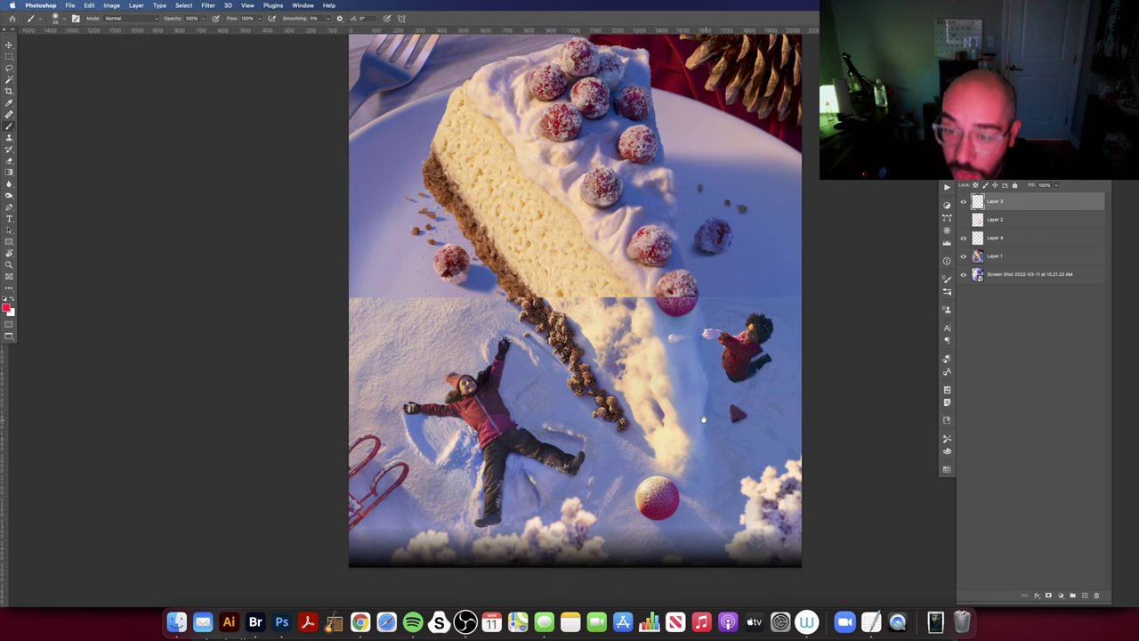
pyautogui.press('super+minus')
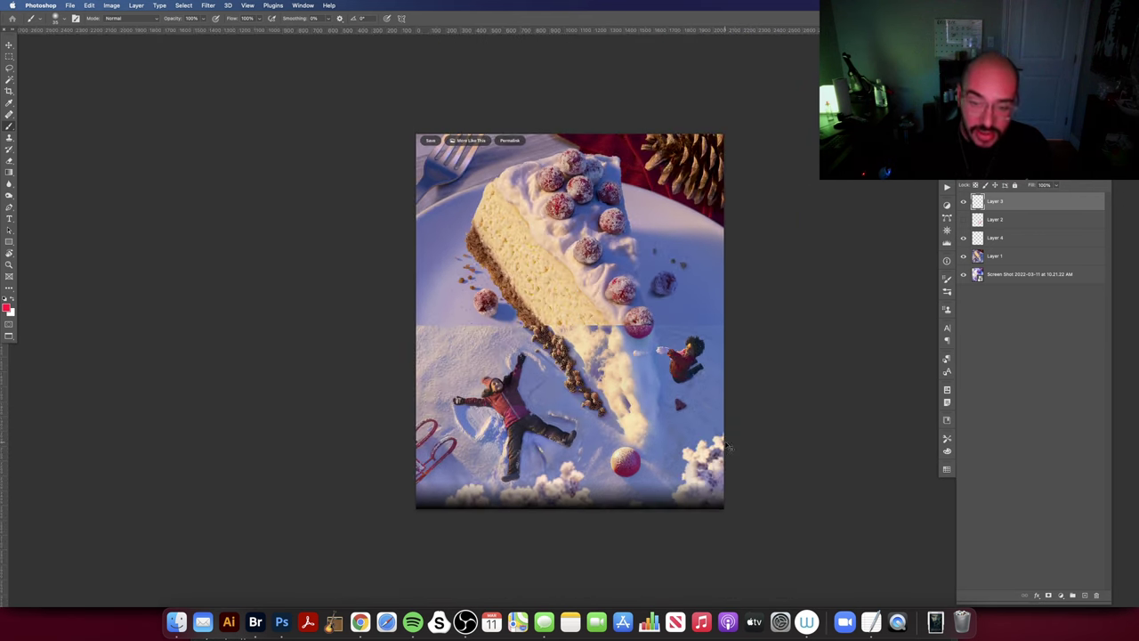
pyautogui.scroll(-1, 684, 333)
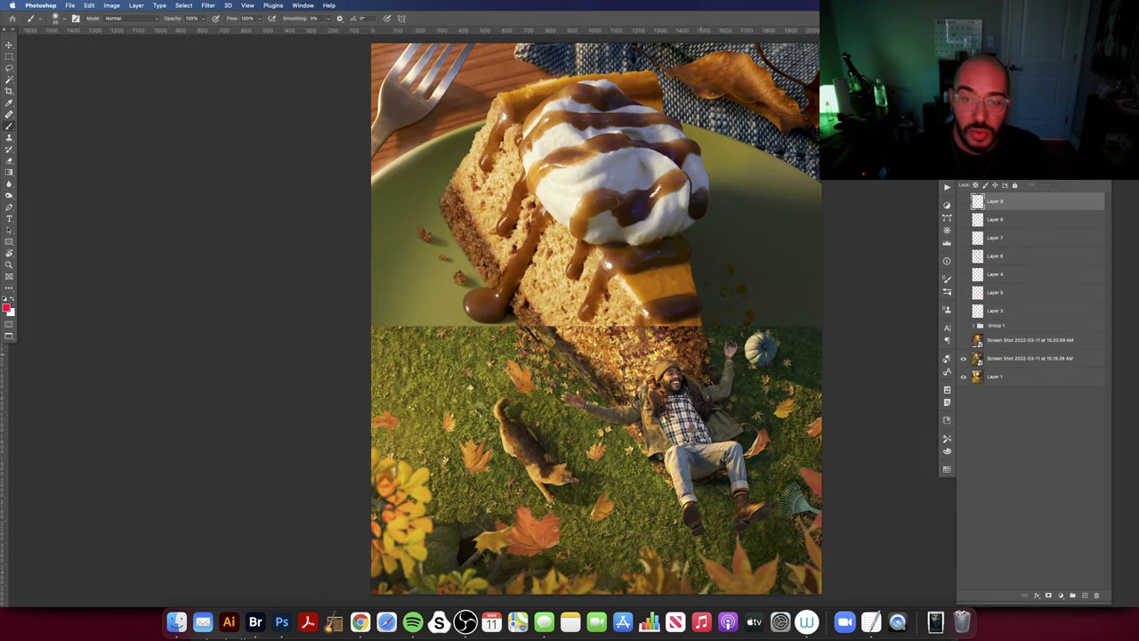
pyautogui.scroll(-1, 712, 383)
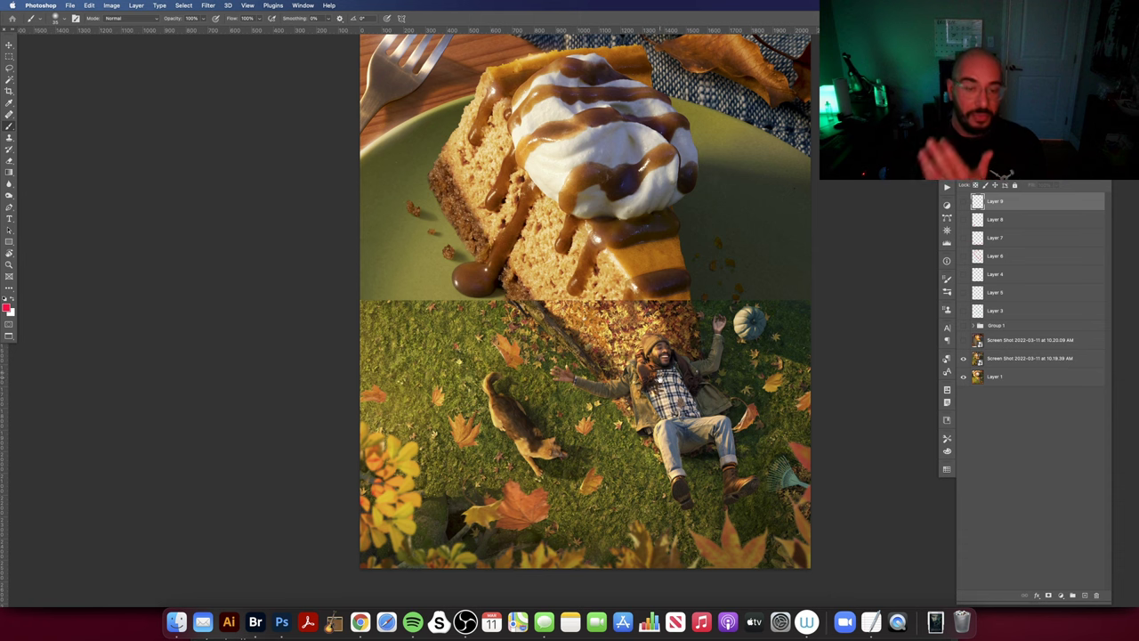
pyautogui.moveTo(659, 377); pyautogui.dragTo(635, 373)
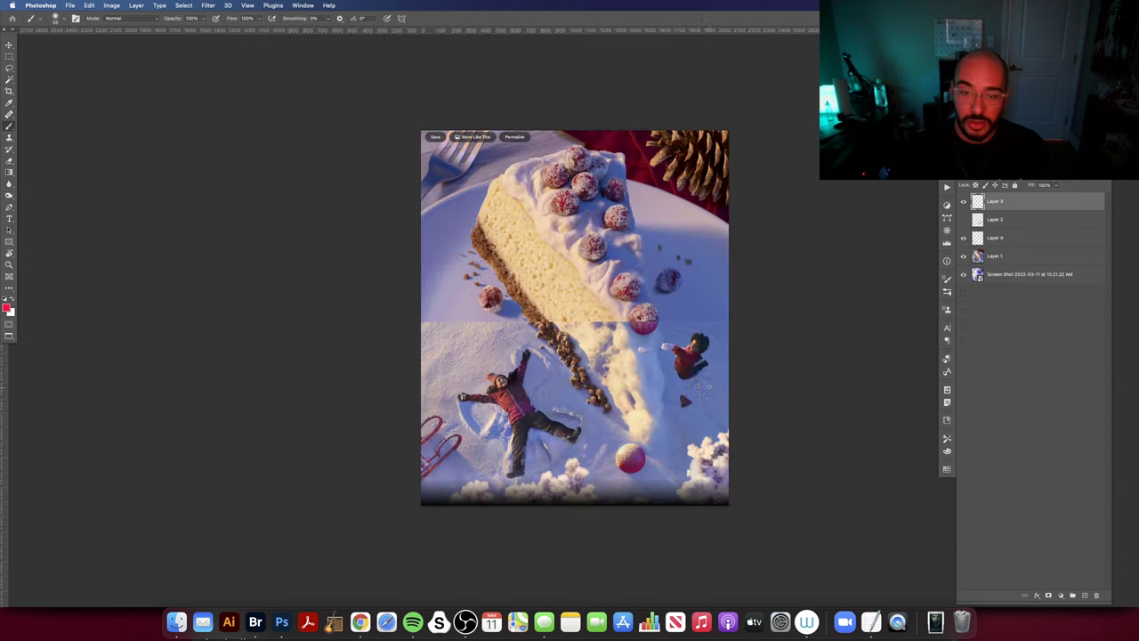
# Try a red mark along the shadow beneath the child throwing snow in the winter composite, and undo it.
pyautogui.click(622, 411)
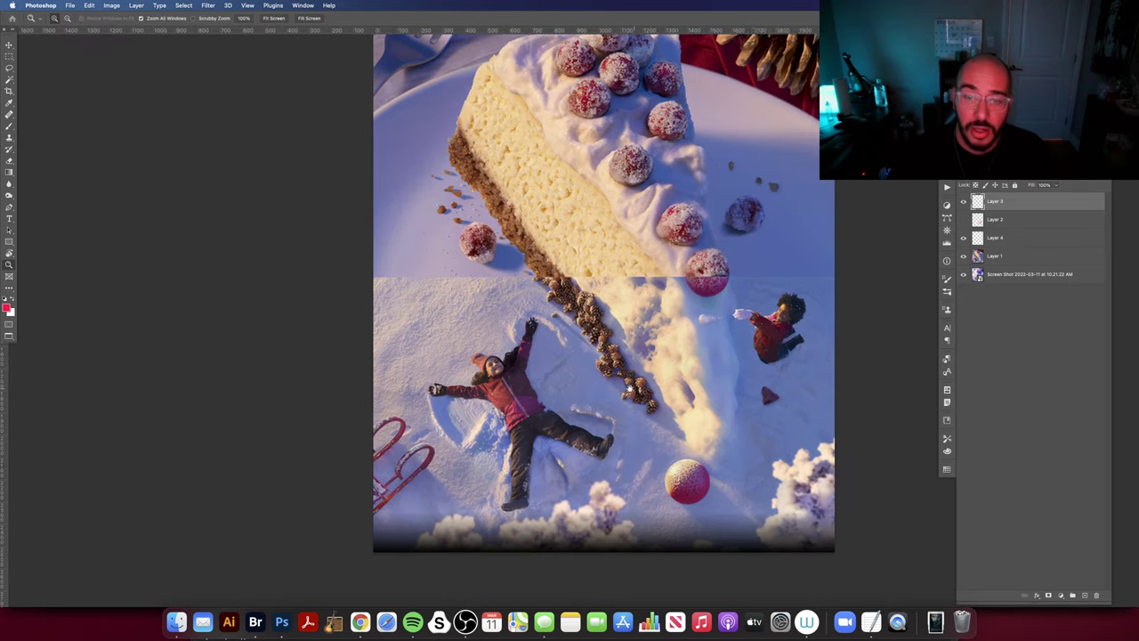
pyautogui.press('b')
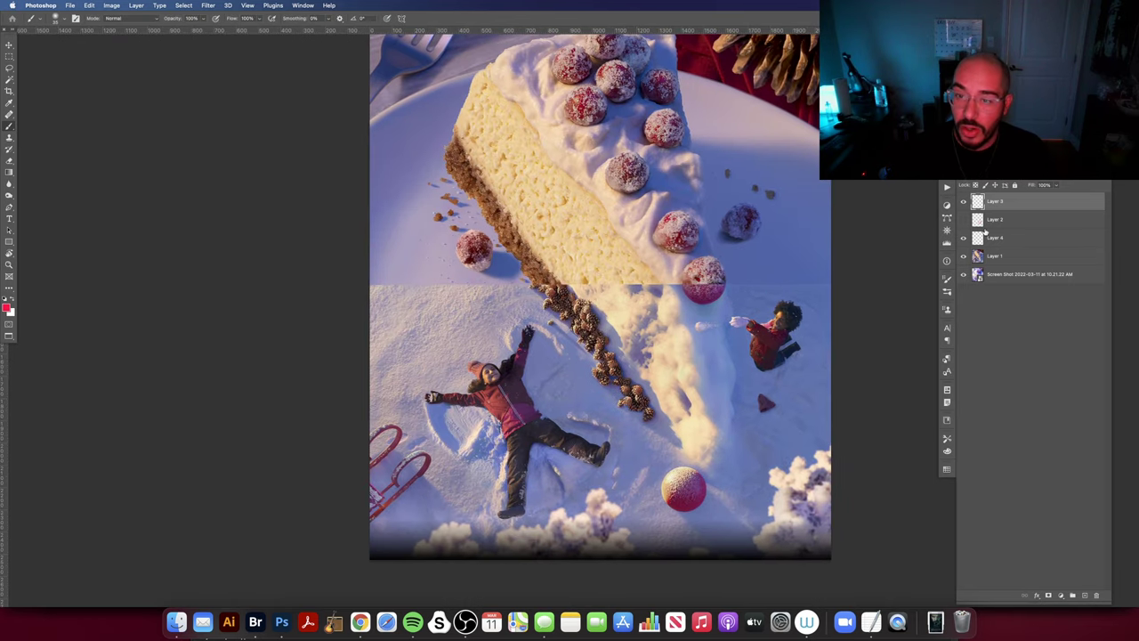
pyautogui.hscroll(-1, 776, 306)
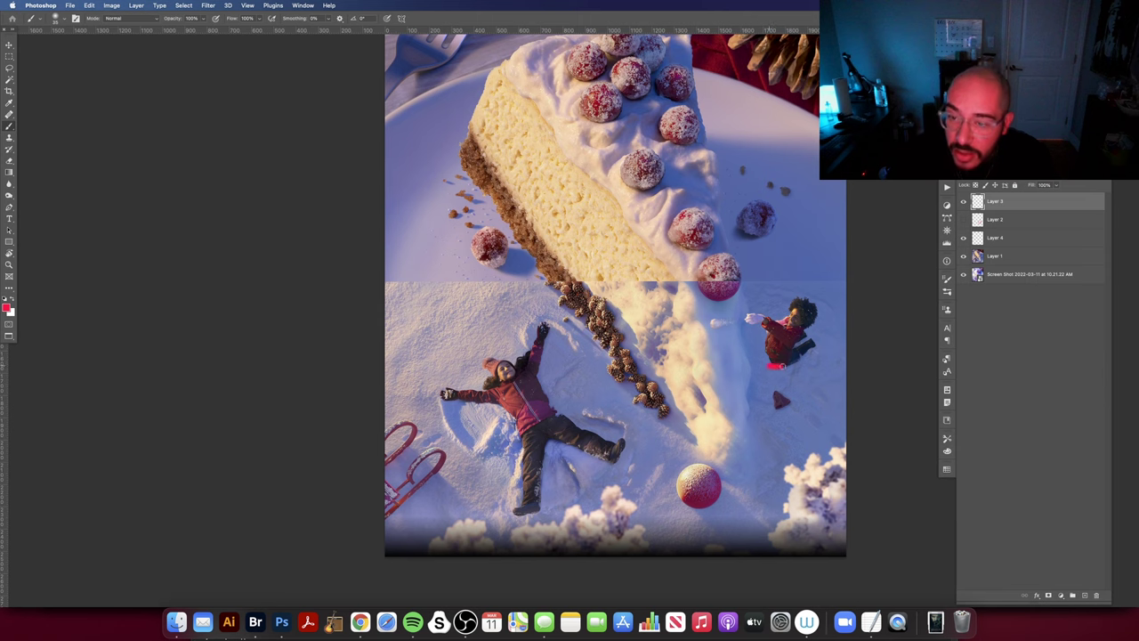
pyautogui.moveTo(782, 366); pyautogui.dragTo(821, 350)
pyautogui.press('super+z')
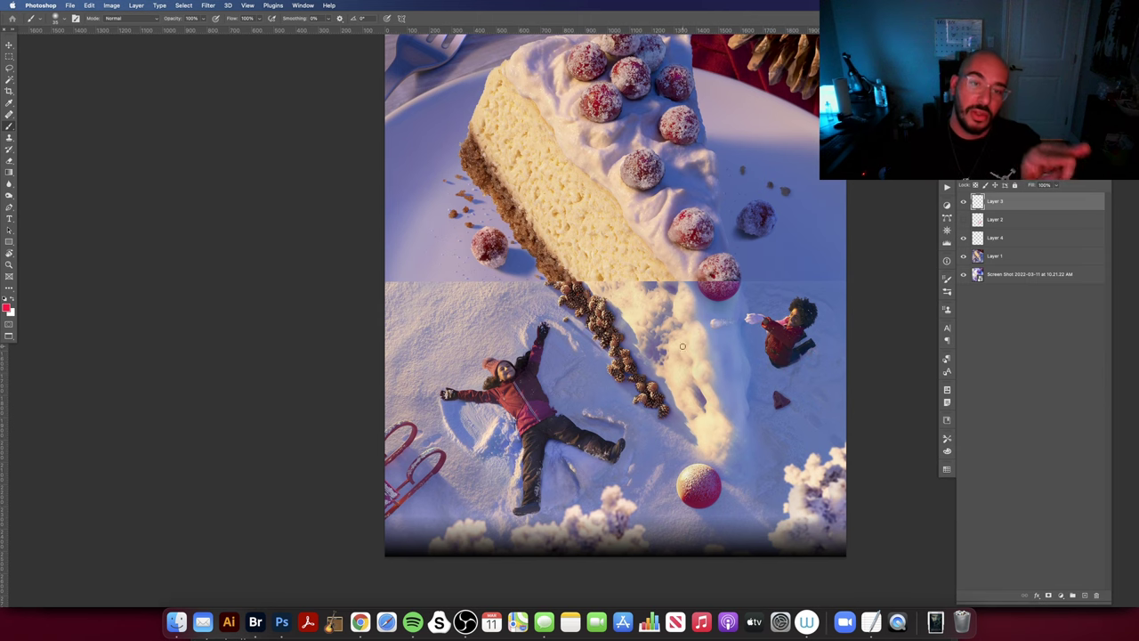
pyautogui.hscroll(-2, 475, 410)
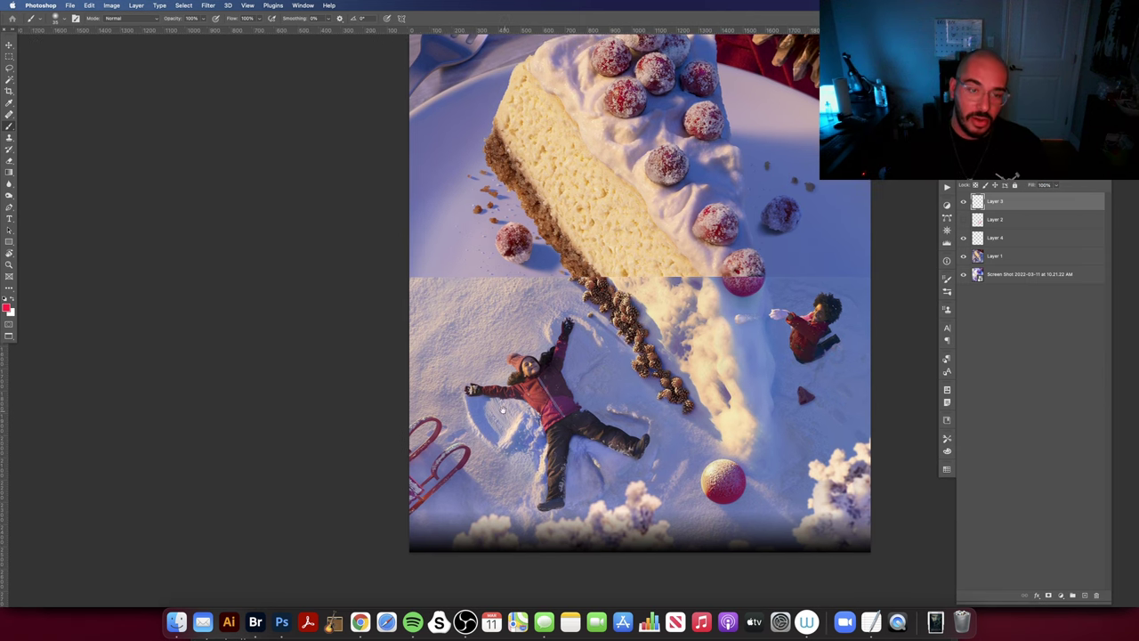
pyautogui.scroll(-3, 502, 411)
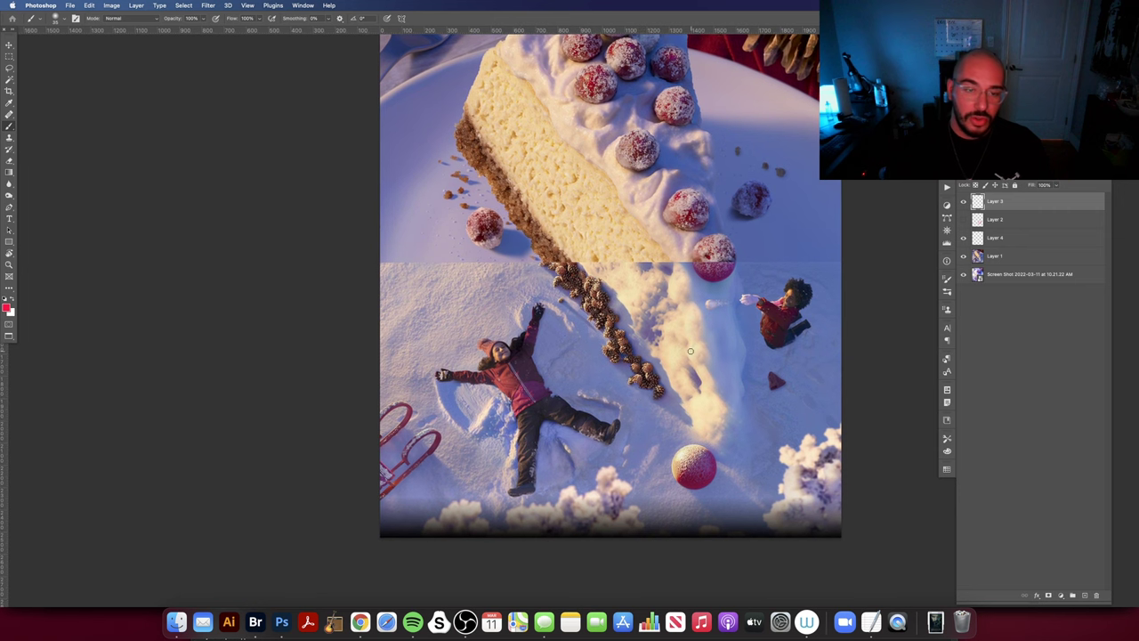
# Try red marks on the sled and on the snow-angel child's boot, undoing each one.
pyautogui.hscroll(2, 463, 469)
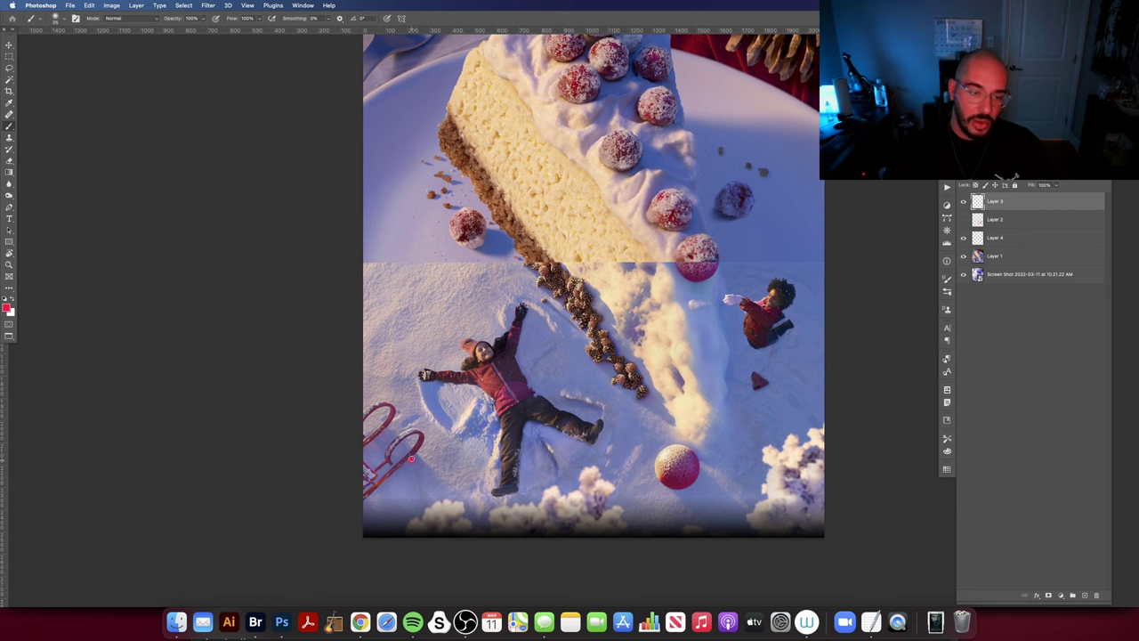
pyautogui.moveTo(412, 458); pyautogui.dragTo(399, 441)
pyautogui.press('super+z')
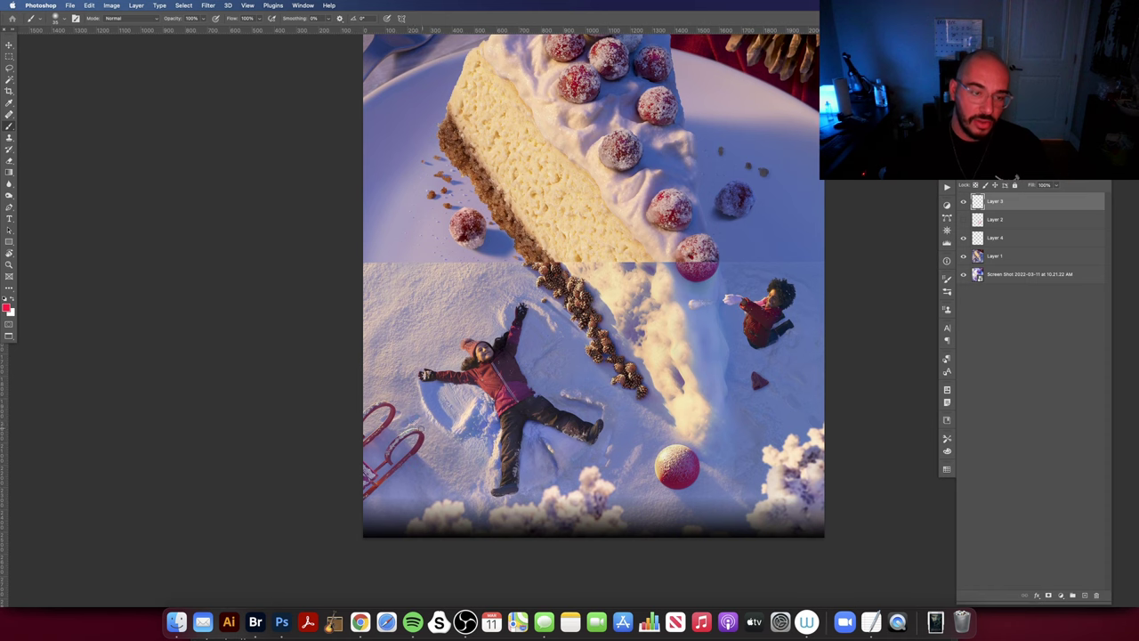
pyautogui.moveTo(492, 494); pyautogui.dragTo(514, 492)
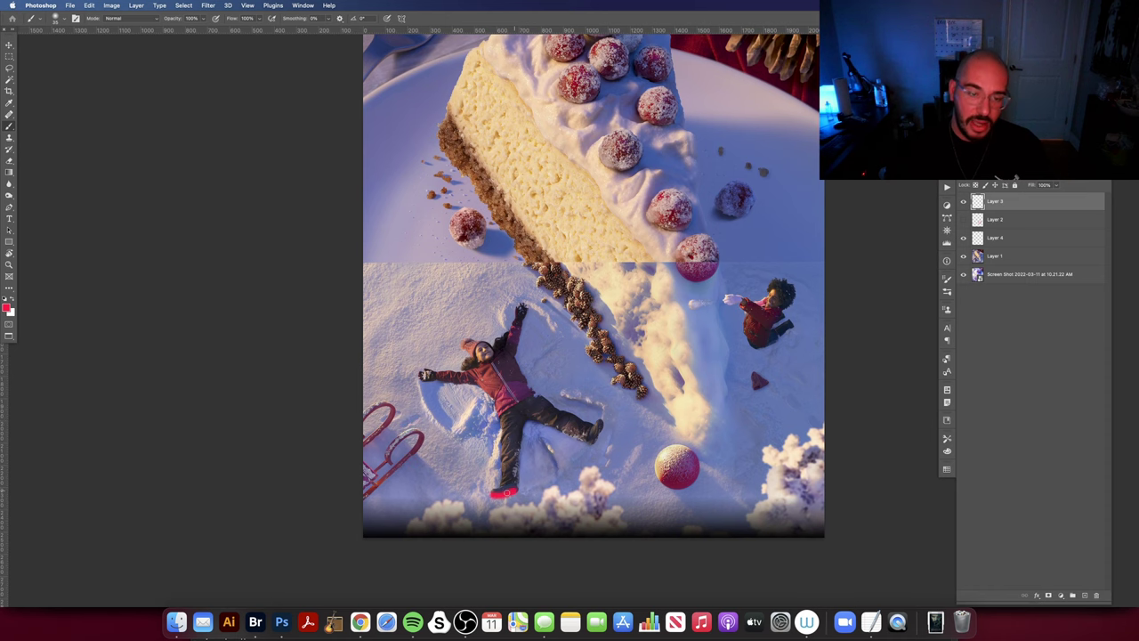
pyautogui.press('super+z')
# Try a red mark on the snow-covered pink ball beneath the cheesecake's tip, and undo it.
pyautogui.scroll(-3, 749, 356)
pyautogui.hscroll(5, 749, 356)
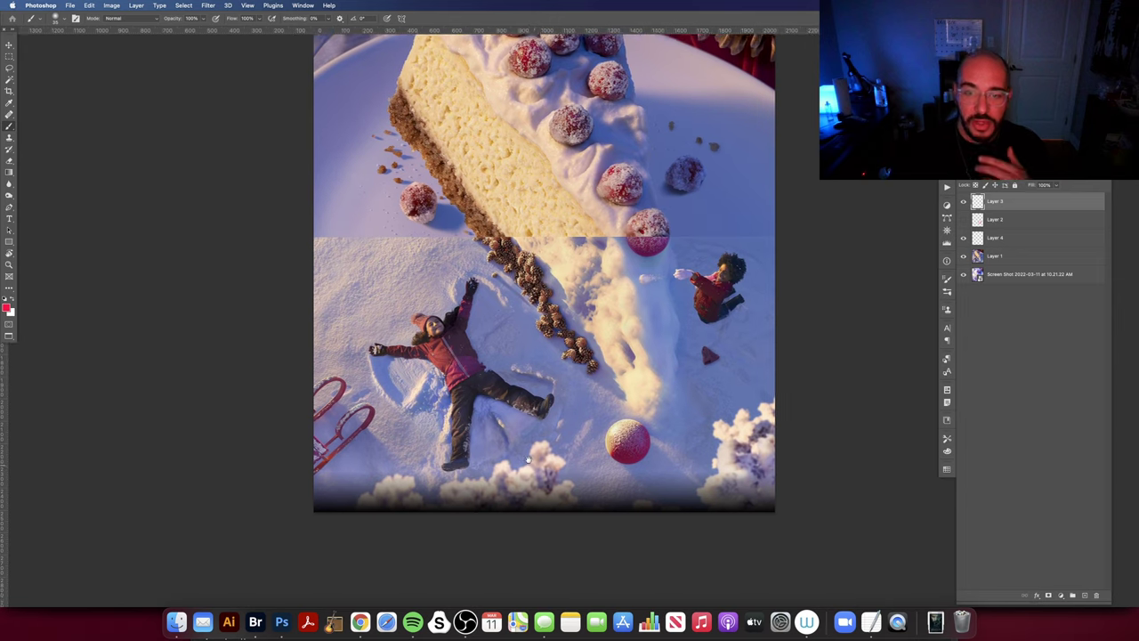
pyautogui.moveTo(750, 352)
pyautogui.mouseDown()
pyautogui.moveTo(749, 320)
pyautogui.moveTo(780, 363)
pyautogui.mouseUp()
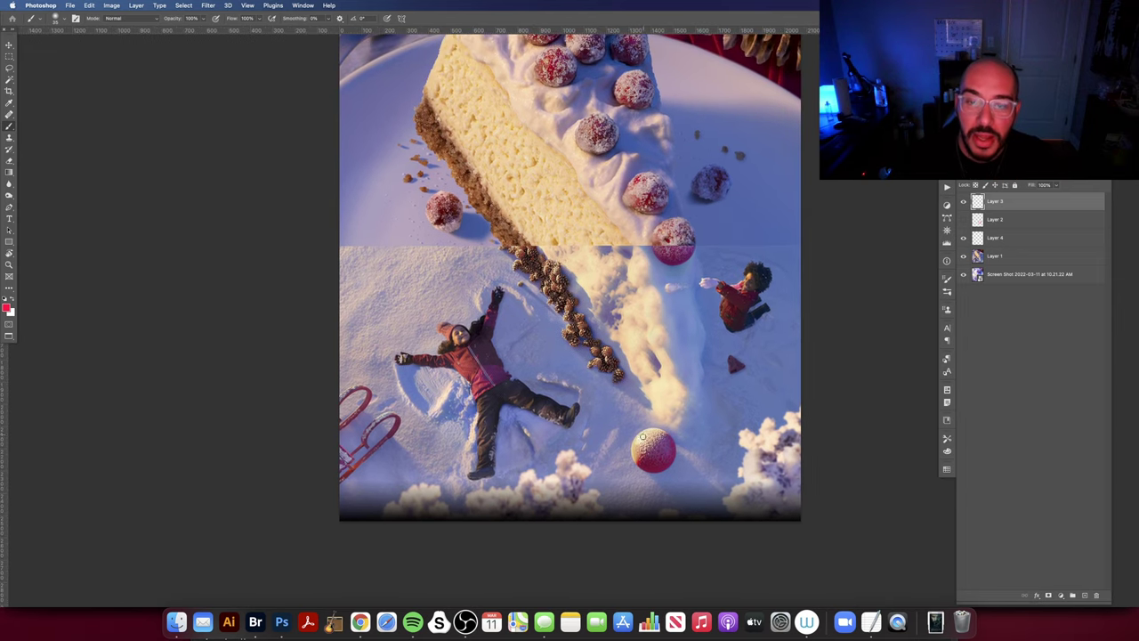
pyautogui.moveTo(658, 434); pyautogui.dragTo(657, 472)
pyautogui.press('super+z')
# Try red circles on the sugared cranberries along the cheesecake's cream topping, undoing each one.
pyautogui.scroll(3, 585, 295)
pyautogui.hscroll(-2, 585, 295)
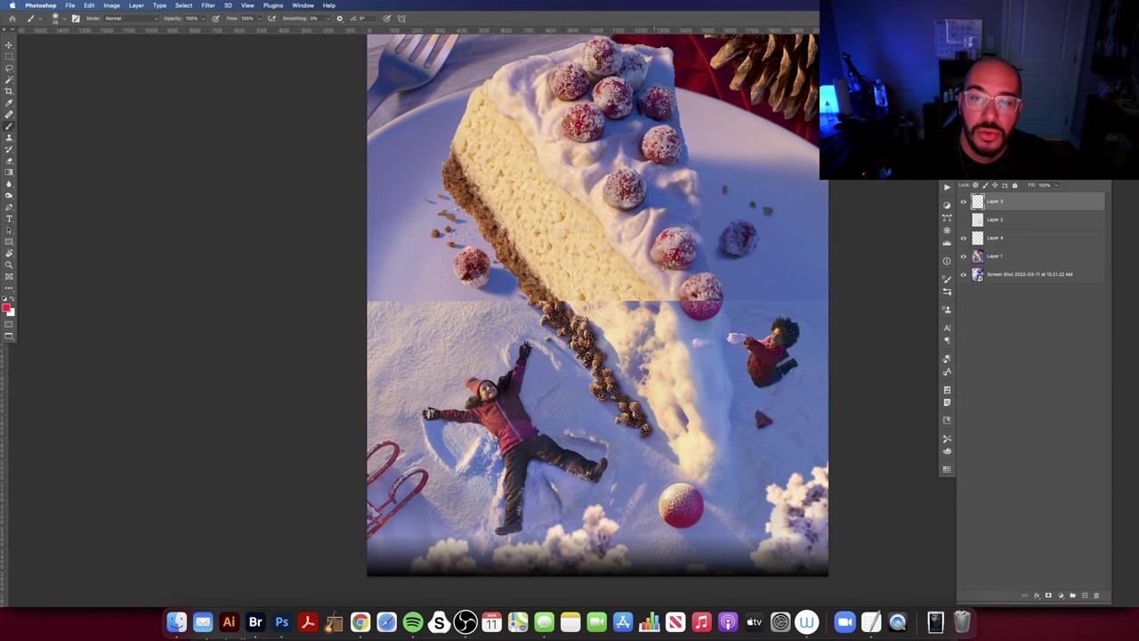
pyautogui.moveTo(704, 281)
pyautogui.mouseDown()
pyautogui.moveTo(715, 299)
pyautogui.moveTo(699, 277)
pyautogui.mouseUp()
pyautogui.press('super+z')
pyautogui.moveTo(664, 239); pyautogui.dragTo(681, 233)
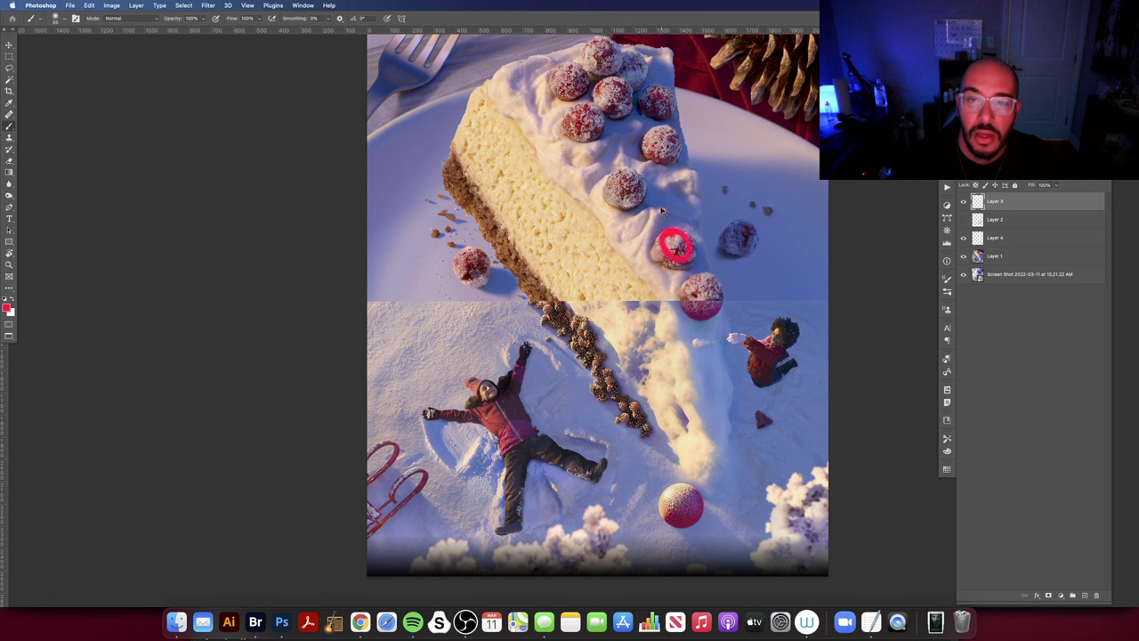
pyautogui.press('super+z')
pyautogui.moveTo(608, 182); pyautogui.dragTo(626, 179)
pyautogui.scroll(-1, 623, 183)
pyautogui.hscroll(1, 623, 184)
pyautogui.press('super+z')
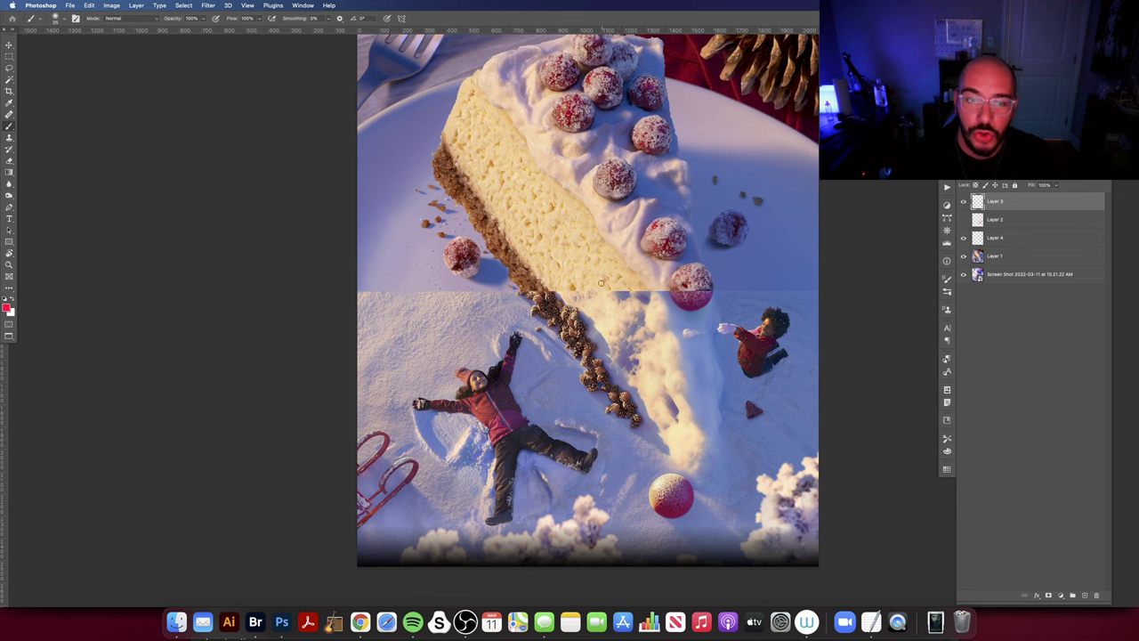
# Try circling the pink ball and the cranberry beside the crust and hatching over the snow-angel child in red, and undo all marks.
pyautogui.scroll(2, 616, 318)
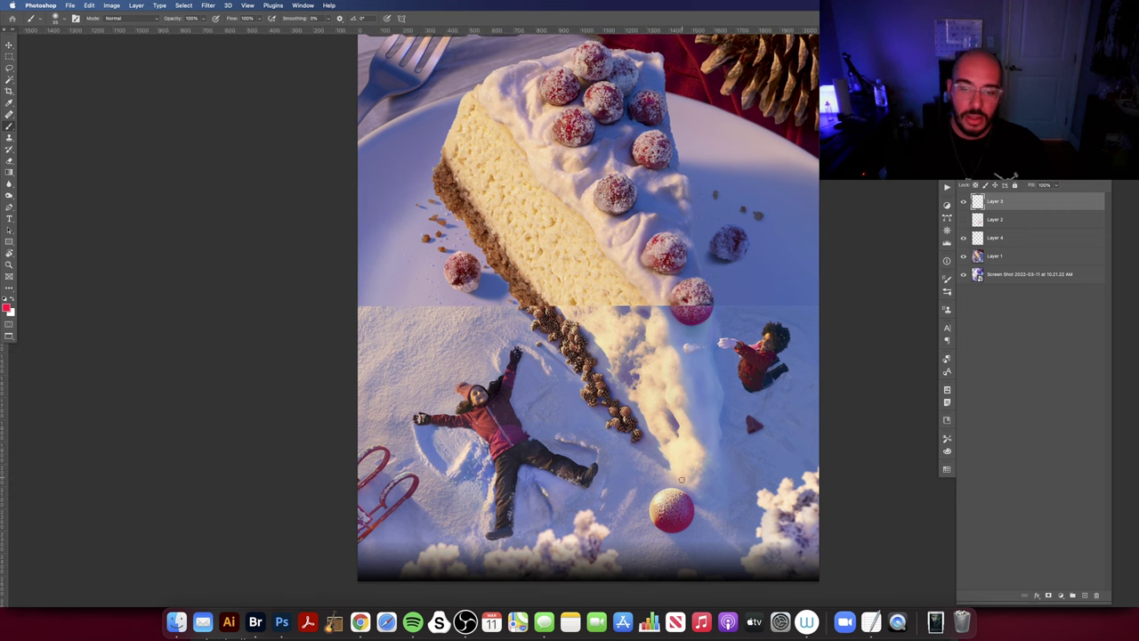
pyautogui.moveTo(681, 480); pyautogui.dragTo(669, 489)
pyautogui.moveTo(465, 252); pyautogui.dragTo(452, 250)
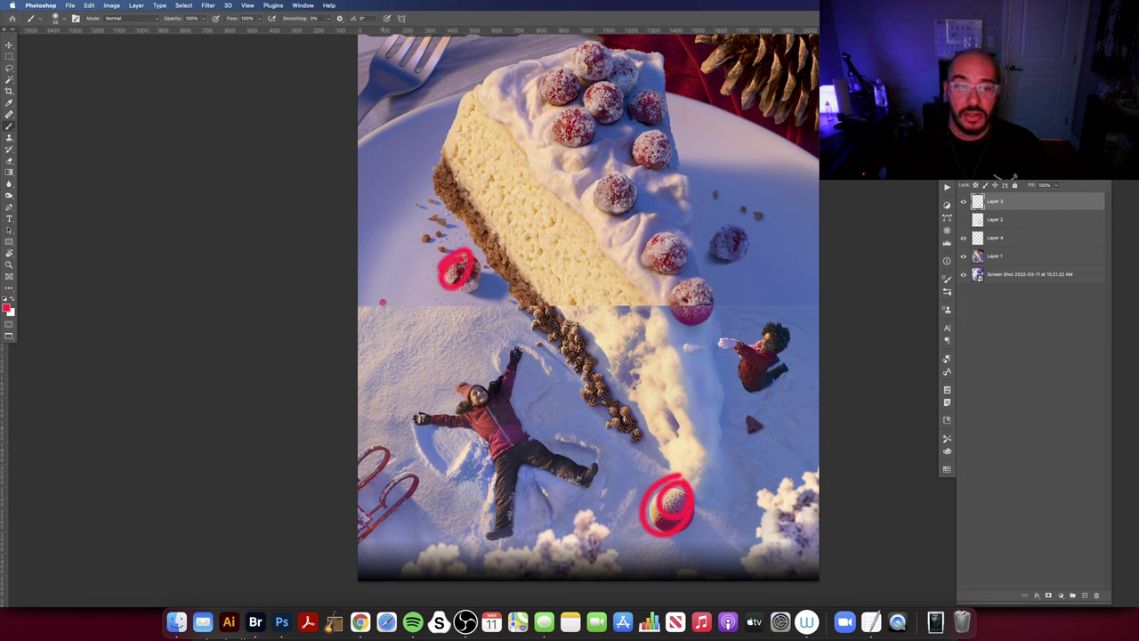
pyautogui.moveTo(382, 302)
pyautogui.mouseDown()
pyautogui.moveTo(543, 516)
pyautogui.moveTo(551, 463)
pyautogui.moveTo(592, 456)
pyautogui.mouseUp()
pyautogui.moveTo(361, 274); pyautogui.dragTo(485, 454)
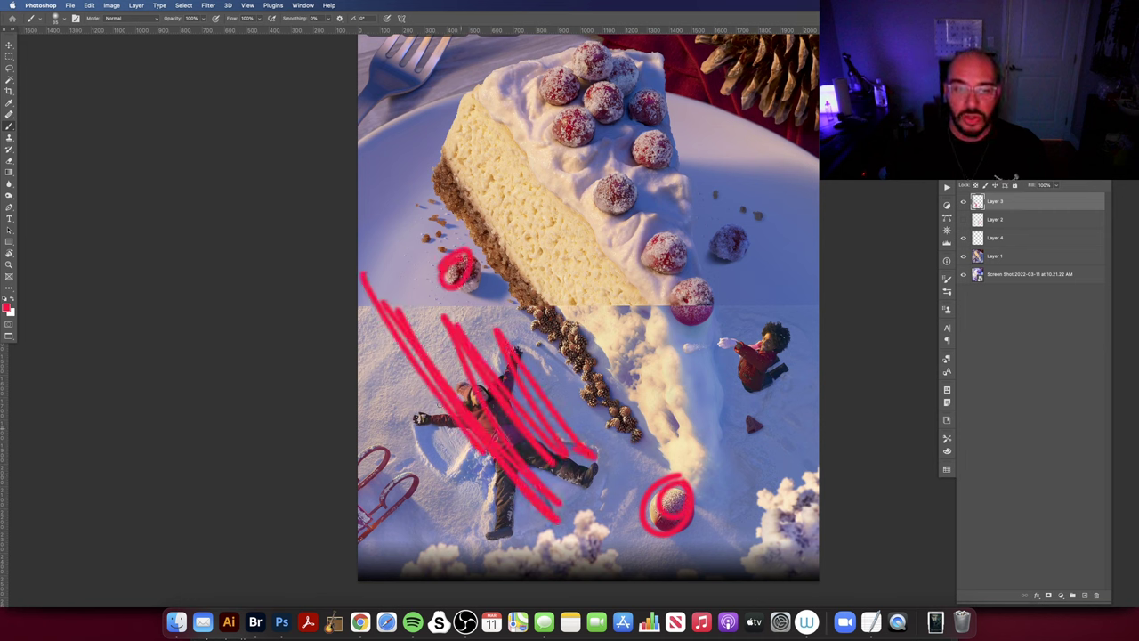
pyautogui.moveTo(440, 404)
pyautogui.mouseDown()
pyautogui.moveTo(485, 507)
pyautogui.moveTo(477, 416)
pyautogui.moveTo(396, 298)
pyautogui.moveTo(490, 507)
pyautogui.moveTo(439, 456)
pyautogui.mouseUp()
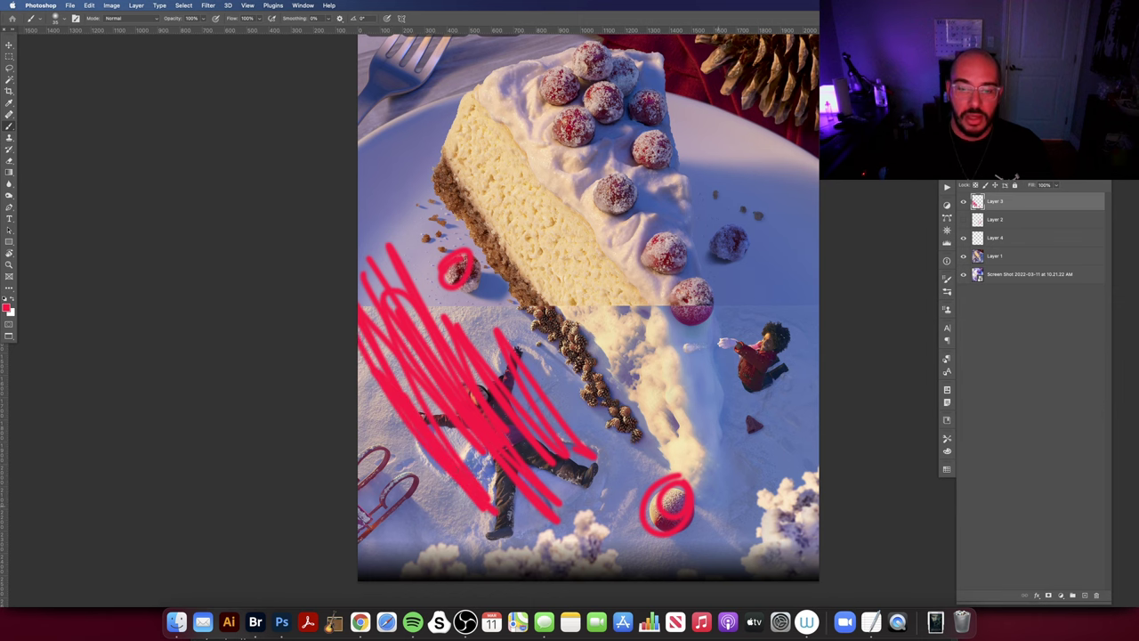
pyautogui.moveTo(689, 328); pyautogui.dragTo(733, 343)
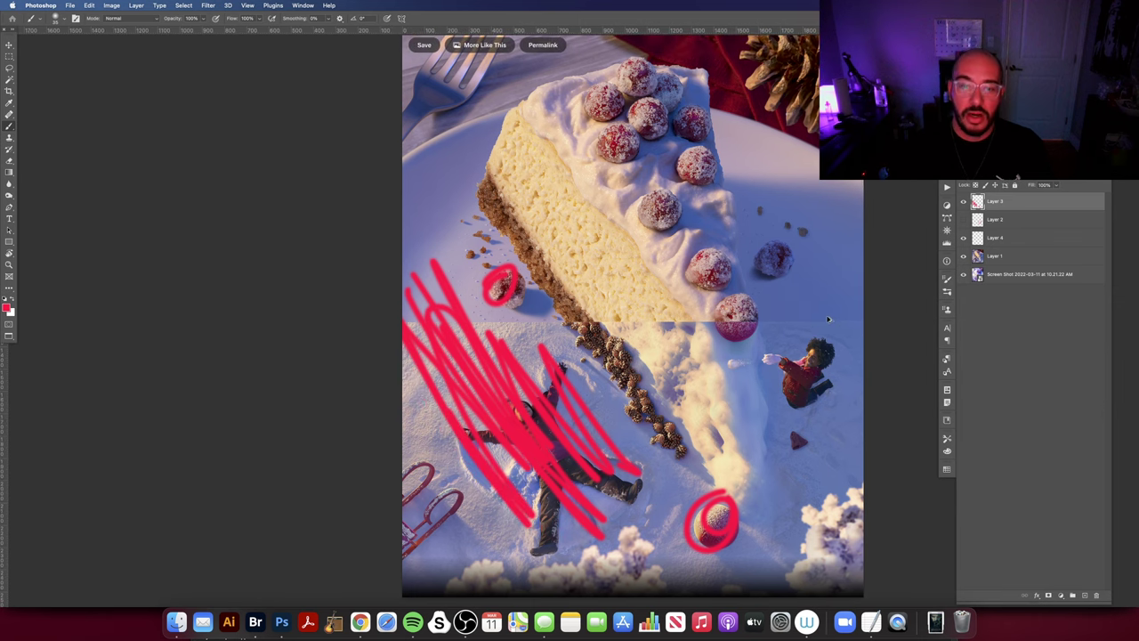
pyautogui.press('super+z')
pyautogui.press('super+z')
pyautogui.press('super+z')
pyautogui.press('super+z')
pyautogui.press('super+z')
pyautogui.press('super+z')
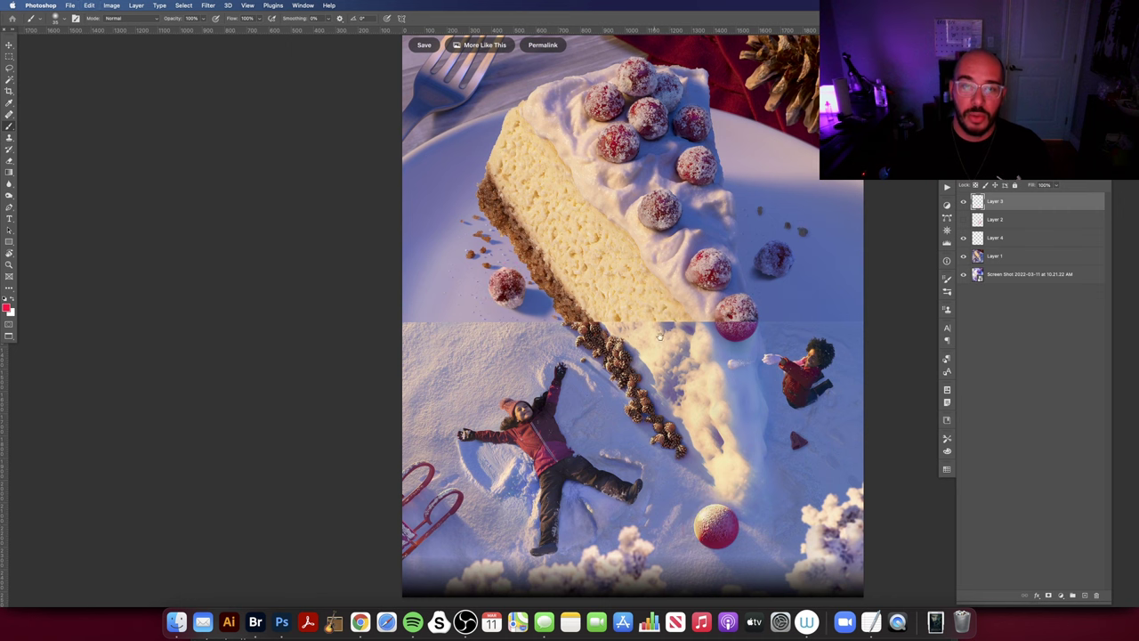
# Examine the whole winter composite, from the cheesecake on its plate to the snow scene below.
pyautogui.hscroll(3, 659, 335)
pyautogui.scroll(2, 659, 336)
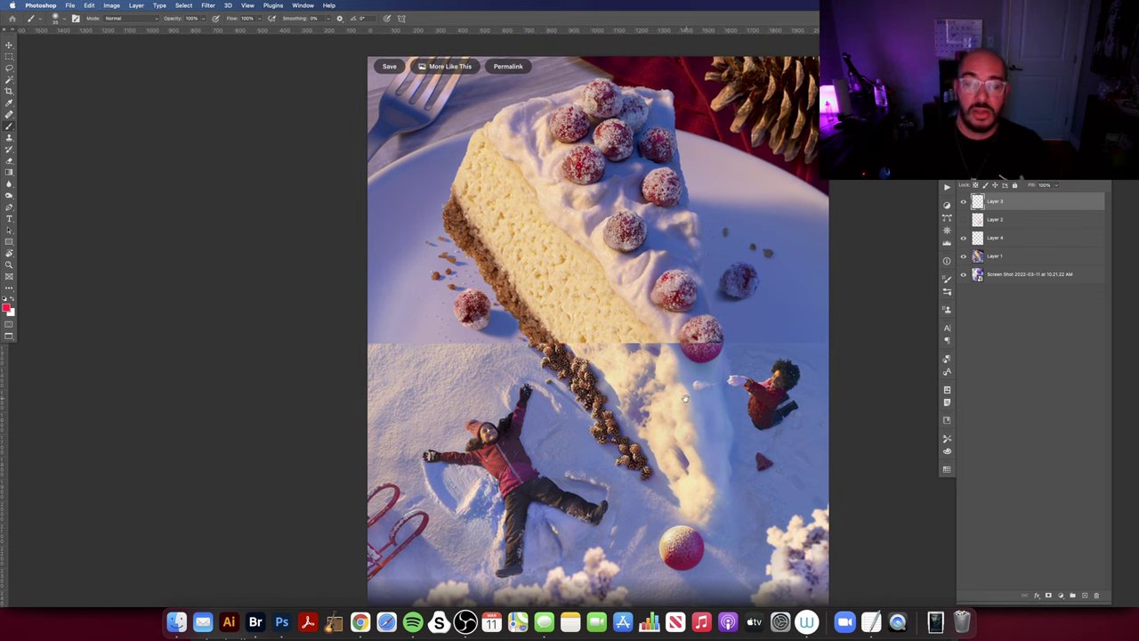
pyautogui.scroll(1, 691, 394)
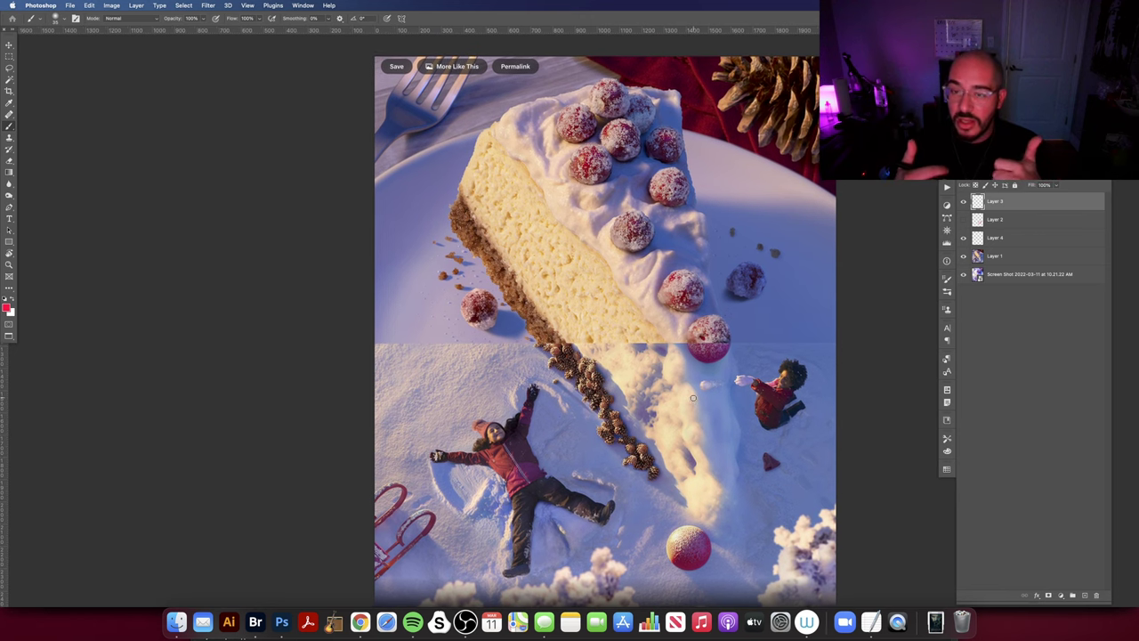
pyautogui.press('super+minus')
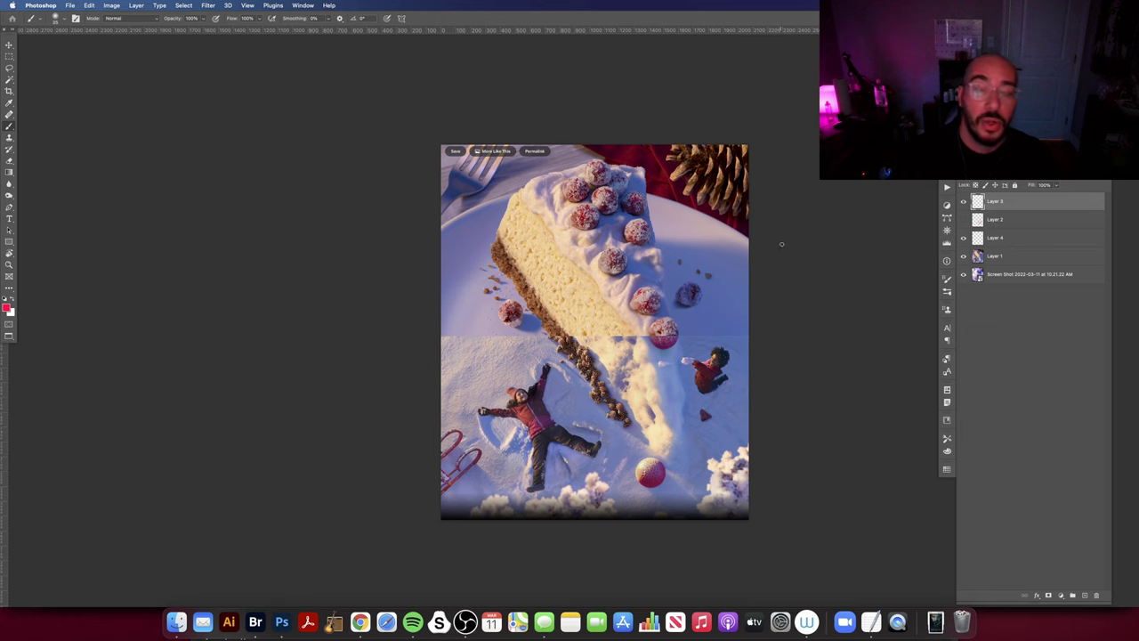
pyautogui.scroll(-2, 789, 254)
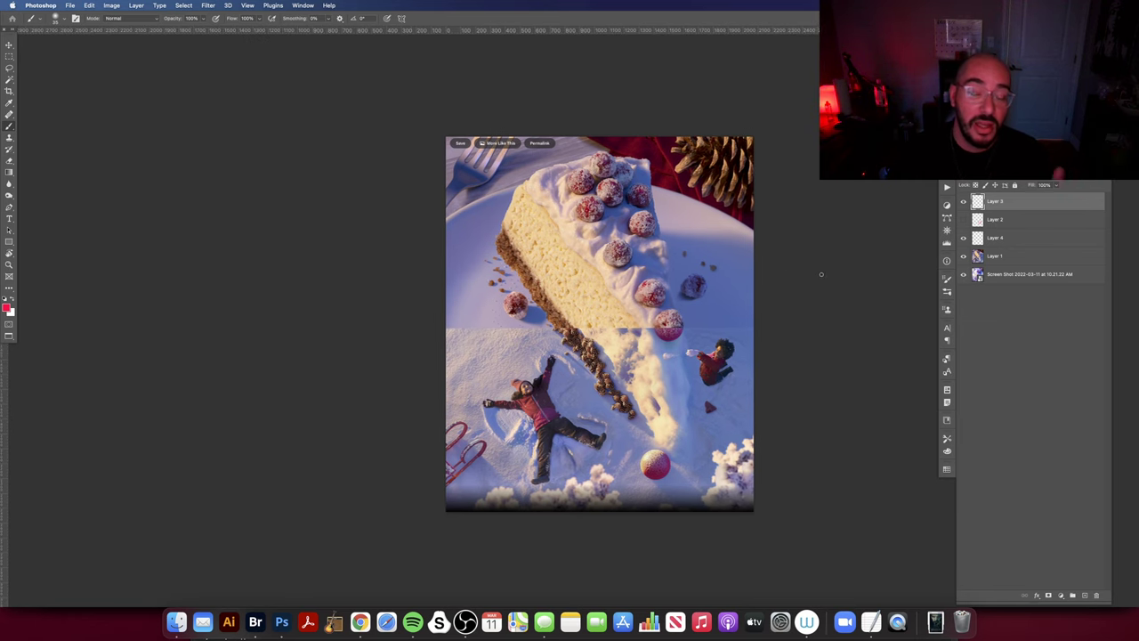
pyautogui.moveTo(827, 275); pyautogui.dragTo(796, 292)
# Switch to Chrome, return to the start of the PHILADELPHIA project on Behance and open an owner's profile in a new tab.
pyautogui.click(359, 621)
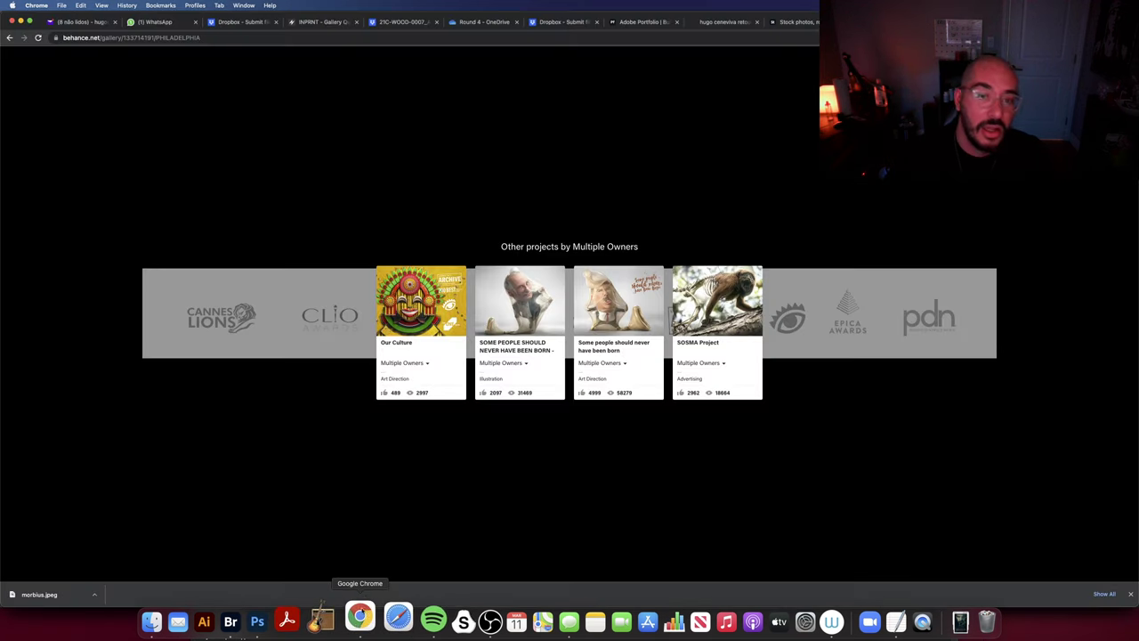
pyautogui.scroll(15, 520, 181)
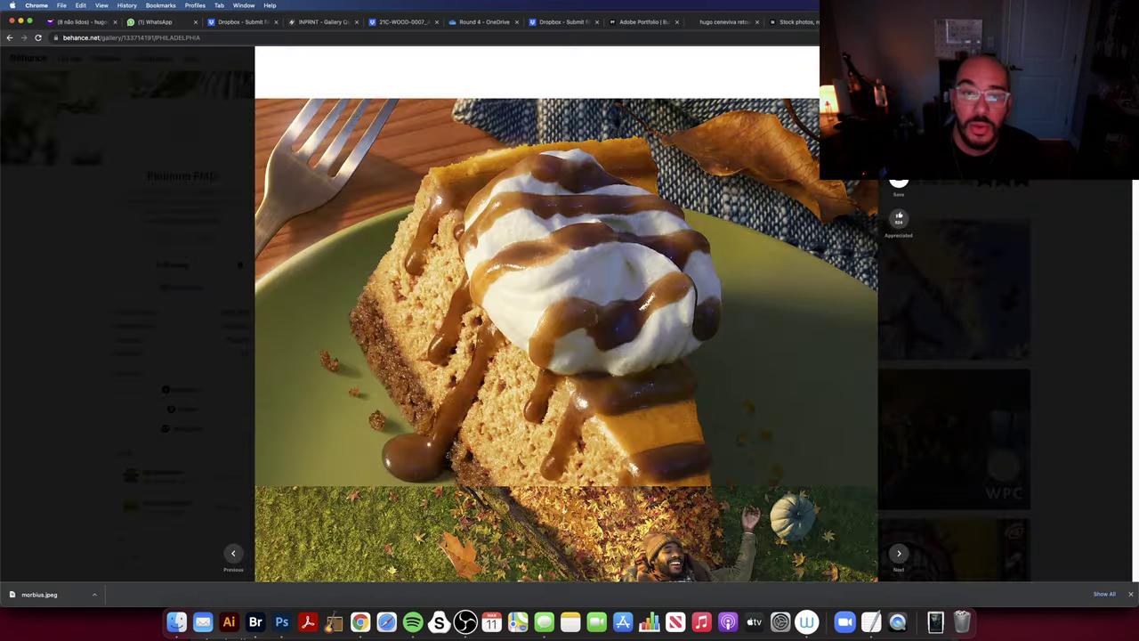
pyautogui.scroll(4, 520, 181)
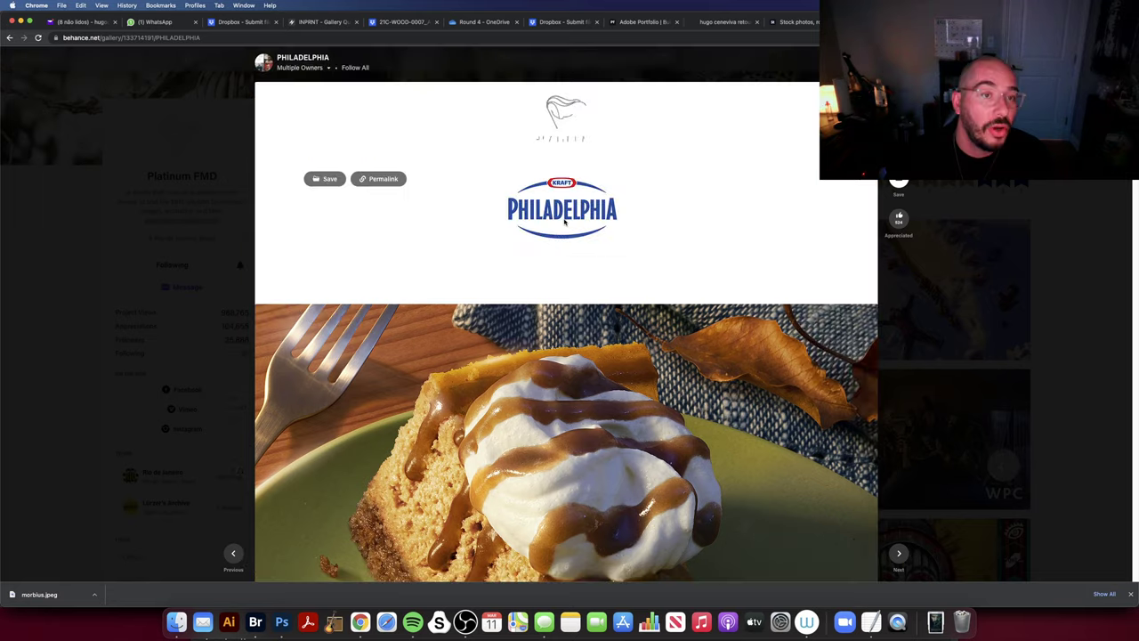
pyautogui.moveTo(301, 71)
pyautogui.click(285, 89)
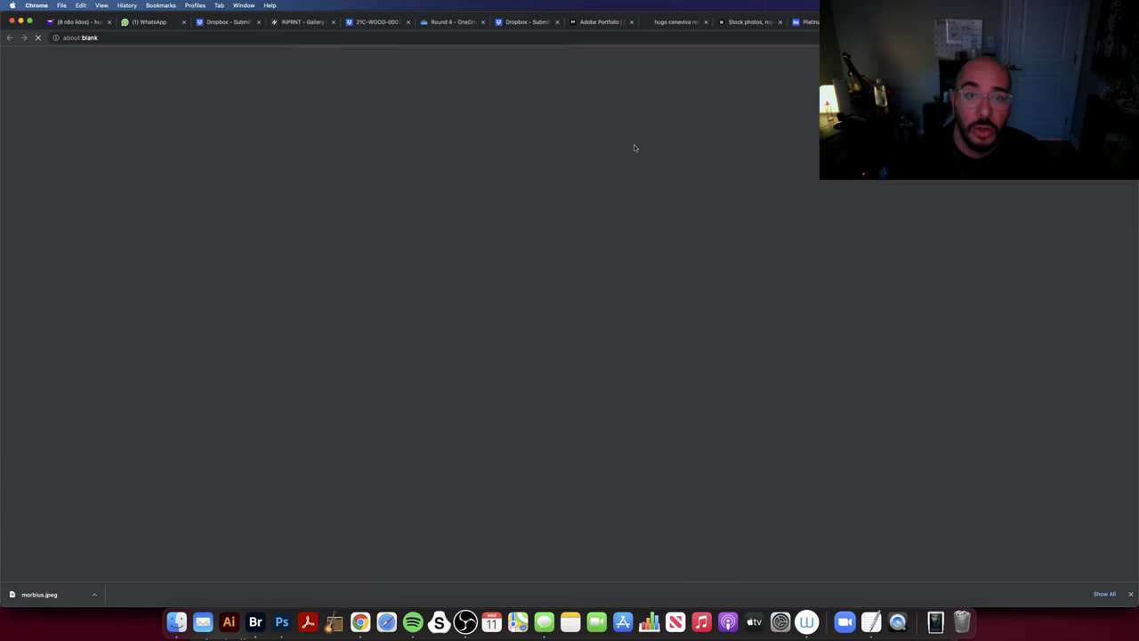